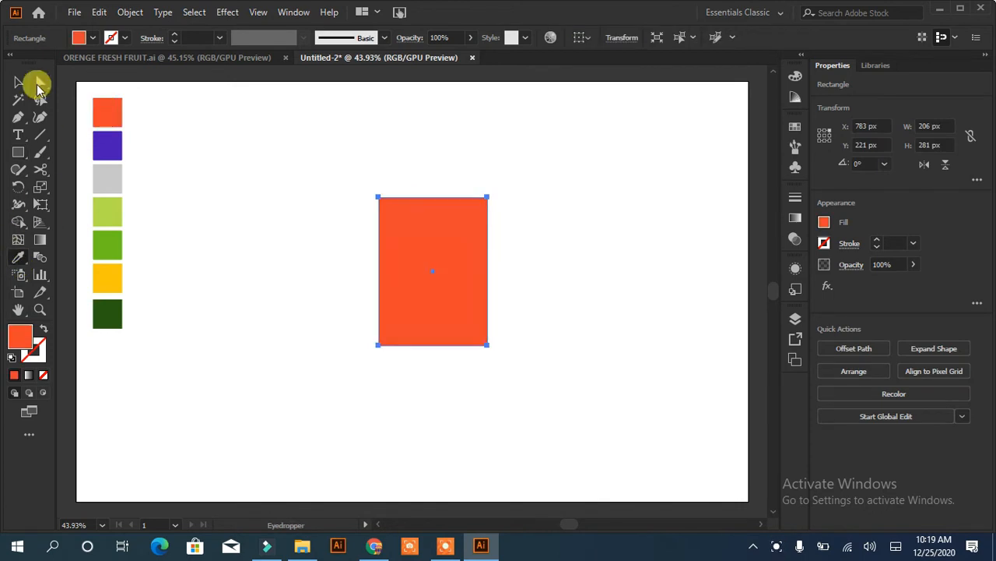
Step: Move the orange rectangle's bottom-left anchor point horizontally inward to X 621 px
left_click(18, 82)
left_click(40, 82)
left_click(379, 345)
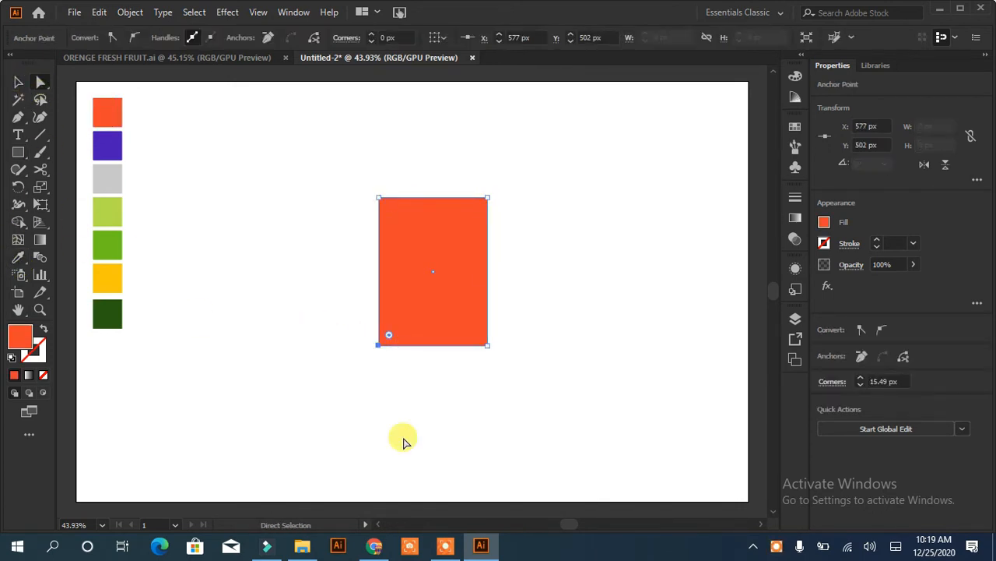
key("Right")
key("Right")
key("Right")
key("Right")
key("Right")
key("Right")
key("Right")
key("Right")
key("Right")
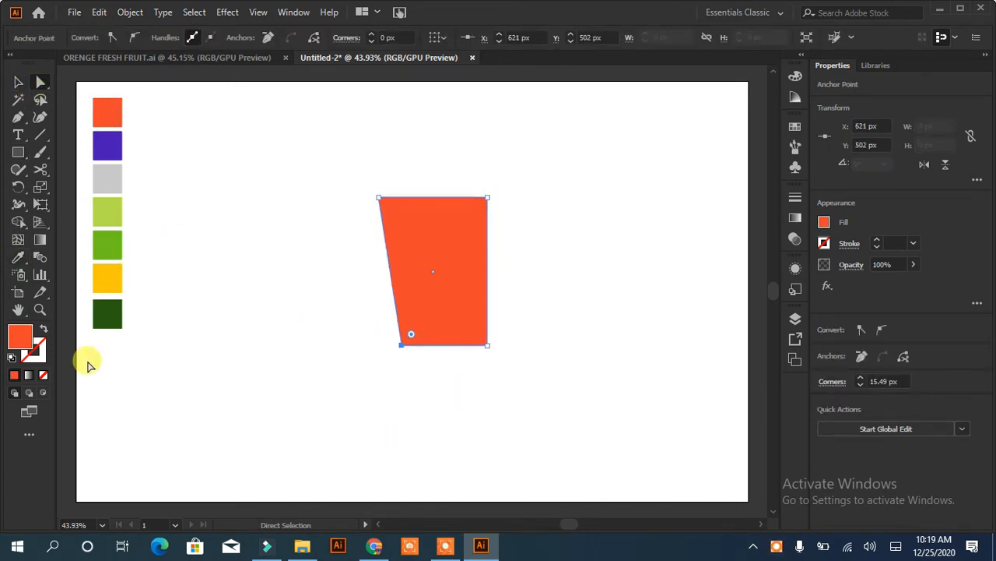
Step: Place a vertical guide through the shape's centre and move its bottom-right anchor point inward to X 745 px, mirroring the taper
key("ctrl+r")
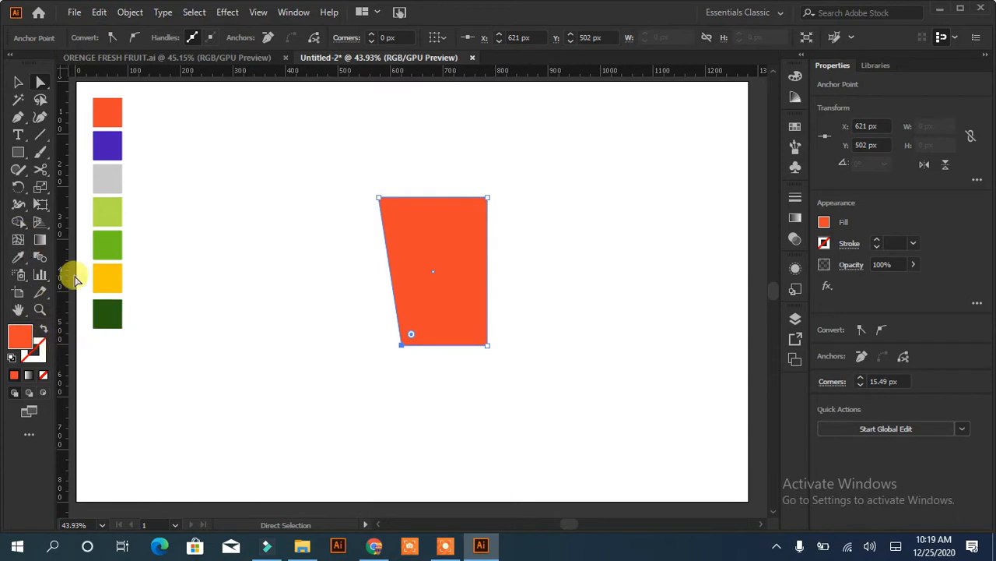
left_click_drag(64, 278, 432, 404)
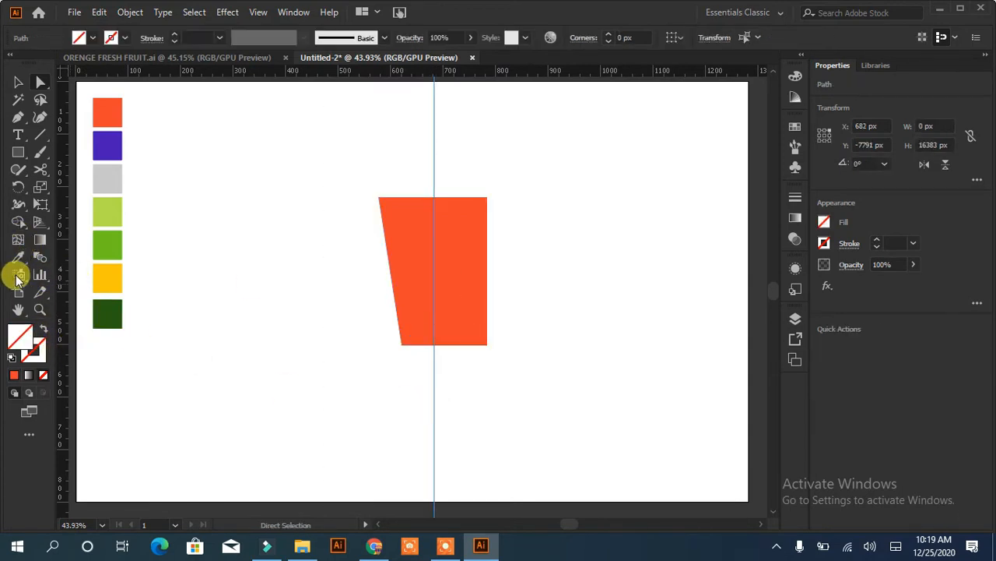
left_click_drag(486, 344, 466, 344)
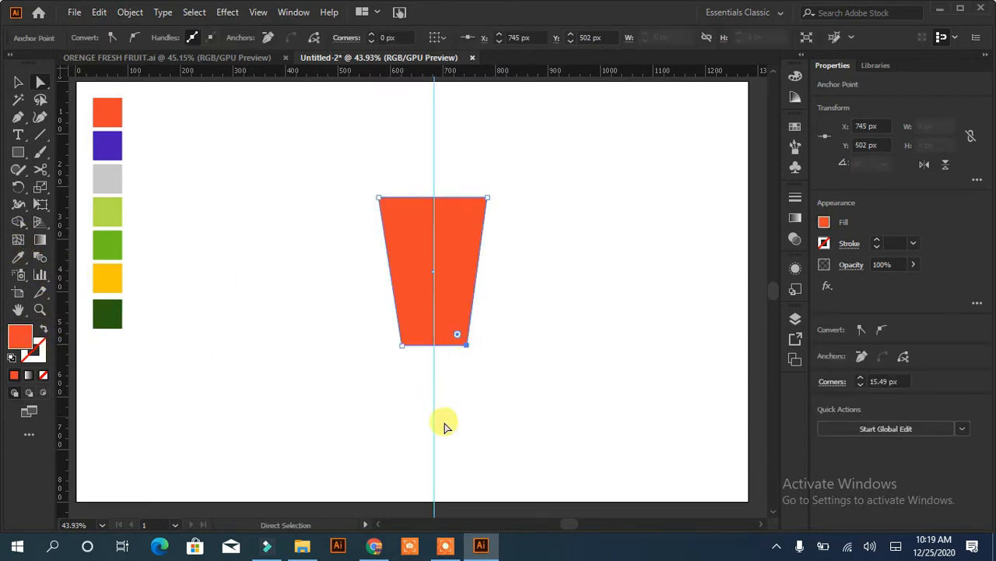
left_click(367, 411)
Step: Offset the tapered shape's path outward by 64 px with mitered joins
left_click(420, 278)
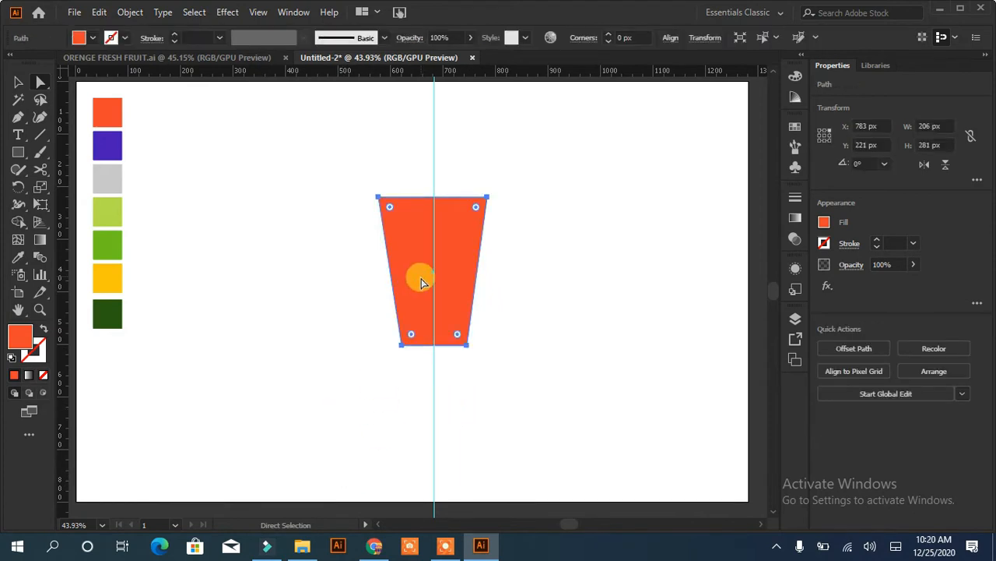
left_click(822, 350)
left_click(421, 454)
key("Up")
key("Up")
key("Up")
key("Up")
key("Up")
key("Up")
key("Up")
key("Up")
key("Up")
key("Up")
key("Up")
key("Up")
key("Up")
key("Up")
key("Up")
key("Up")
key("Up")
key("Up")
key("Up")
key("Up")
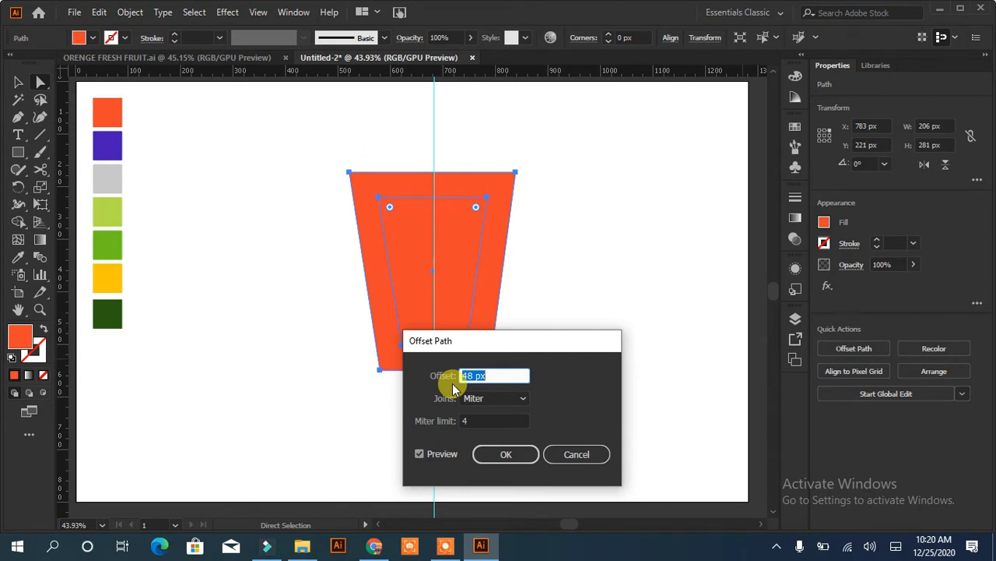
key("Up")
key("Up")
key("Up")
key("Up")
key("Up")
key("Up")
key("Up")
key("Up")
key("Up")
key("Up")
key("Up")
key("Up")
key("Up")
key("Up")
key("Up")
key("Up")
key("Return")
Step: Offset the innermost tapered shape again, placing a new path midway between it and the outer shape
left_click(439, 257)
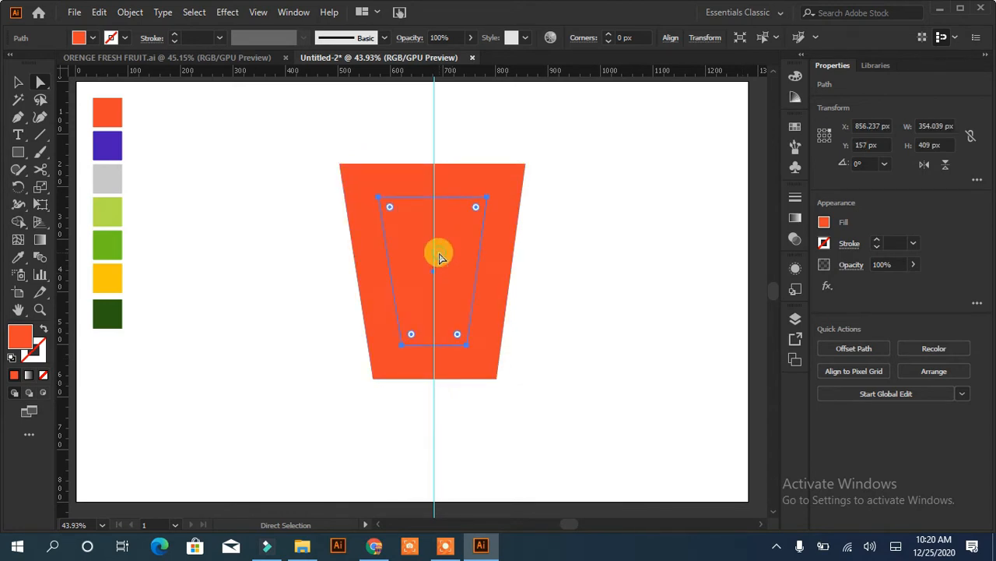
left_click(850, 348)
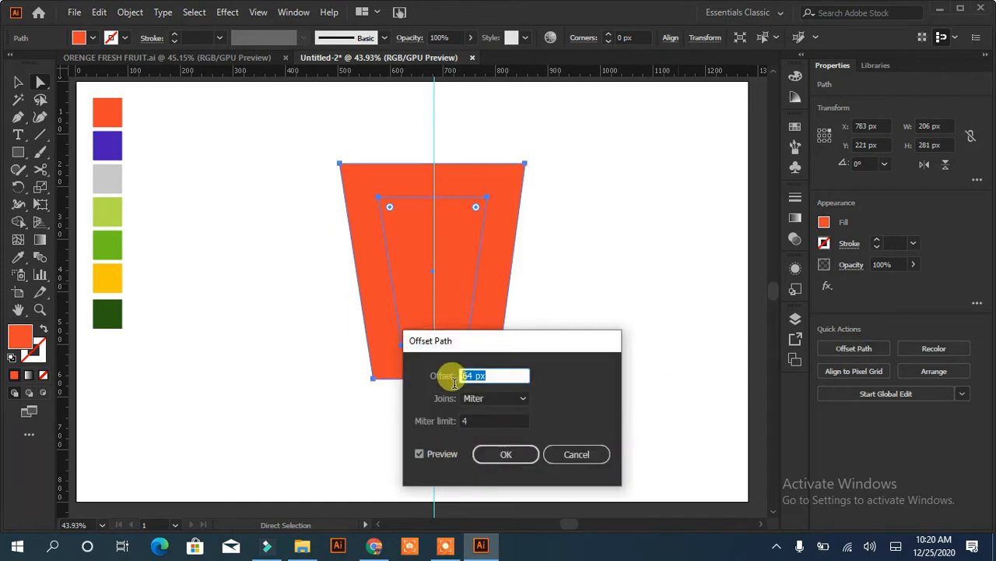
left_click(506, 454)
Step: Subtract the middle tapered path from the outermost one to leave a frame around the inner cup shape
left_click(346, 174, "shift")
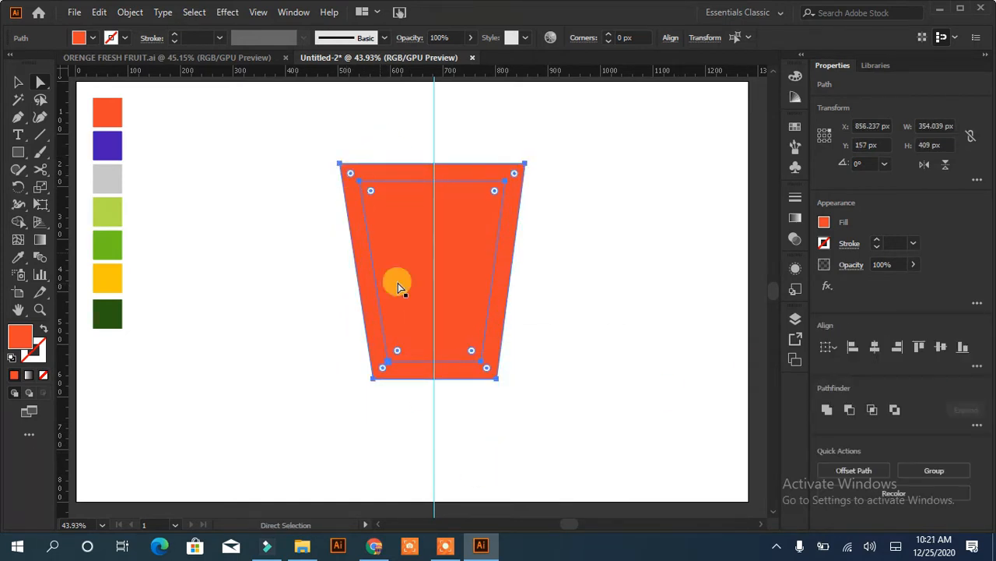
left_click(850, 413)
left_click(599, 378)
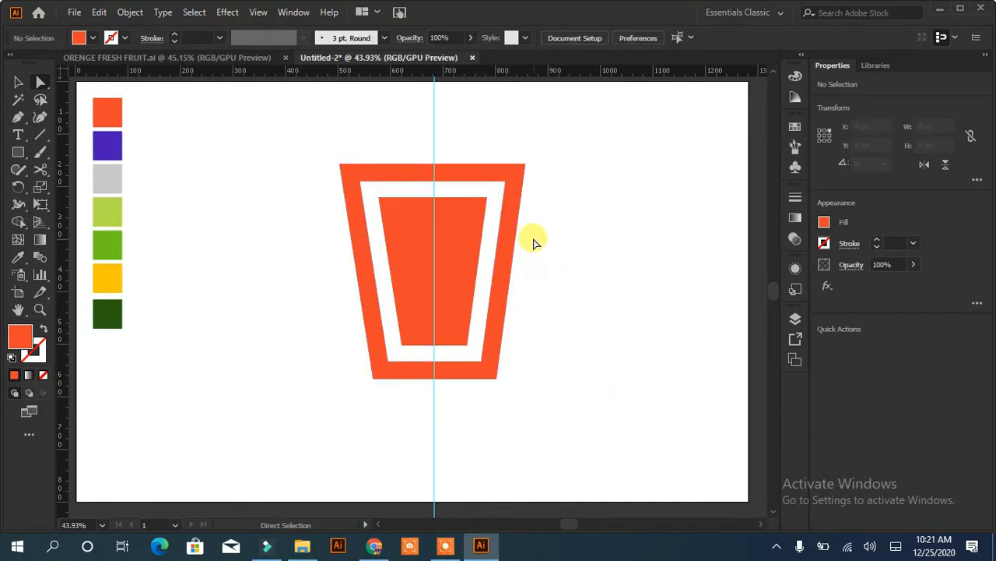
Step: Draw an open wavy Pen path with two dips across the inner cup's top, ending at its upper-right corner
left_click(19, 119)
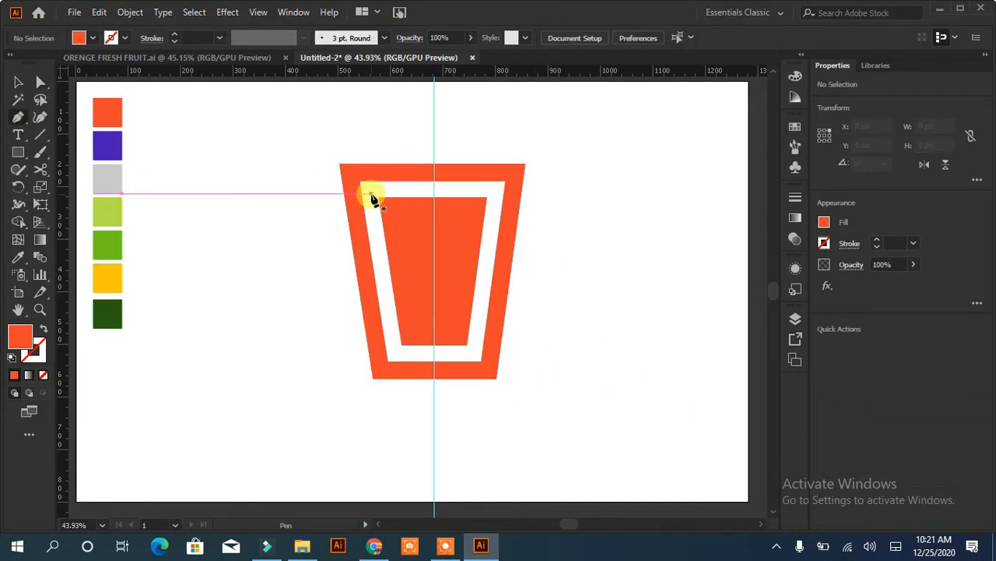
left_click(370, 193)
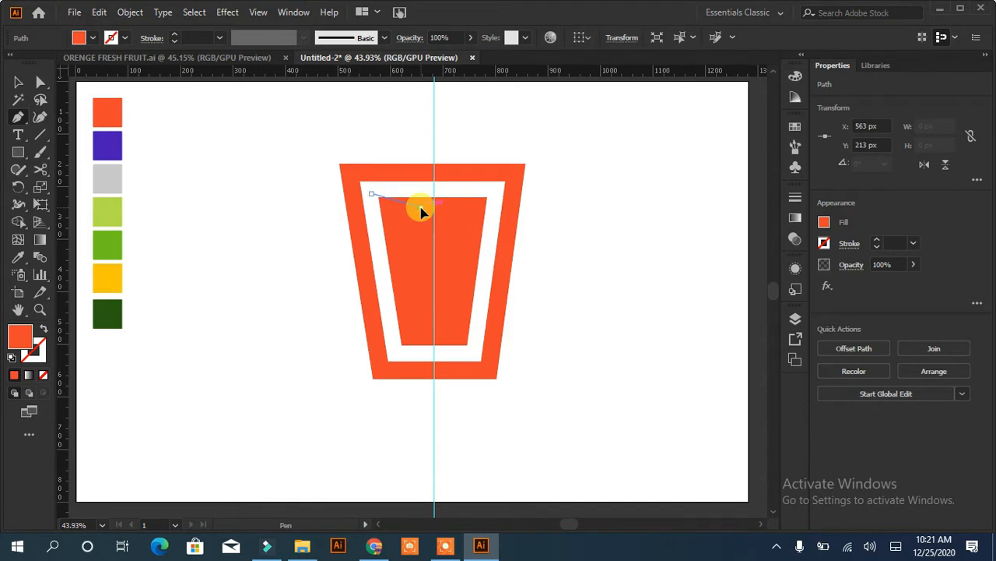
left_click_drag(420, 209, 444, 202)
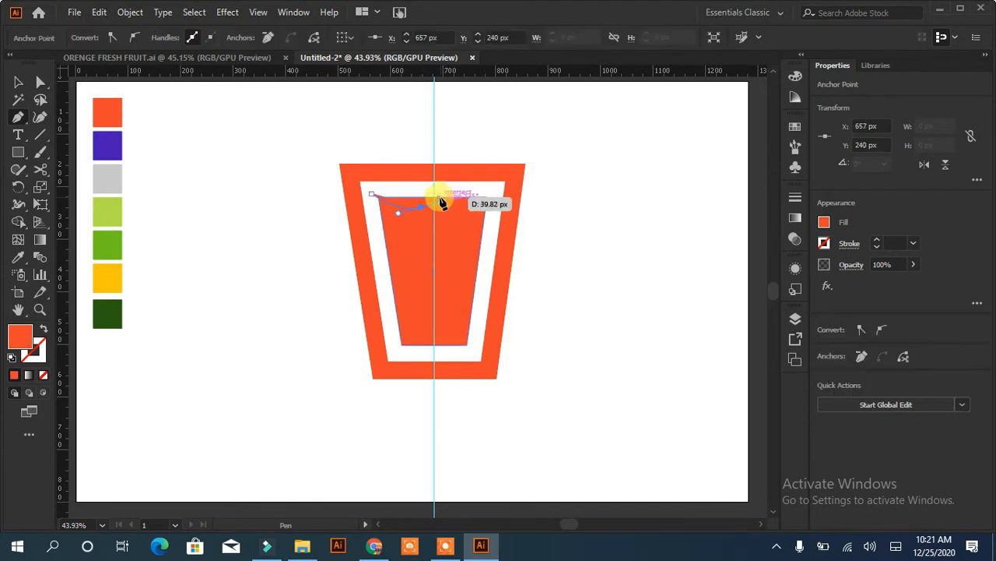
left_click(420, 208)
left_click(432, 197)
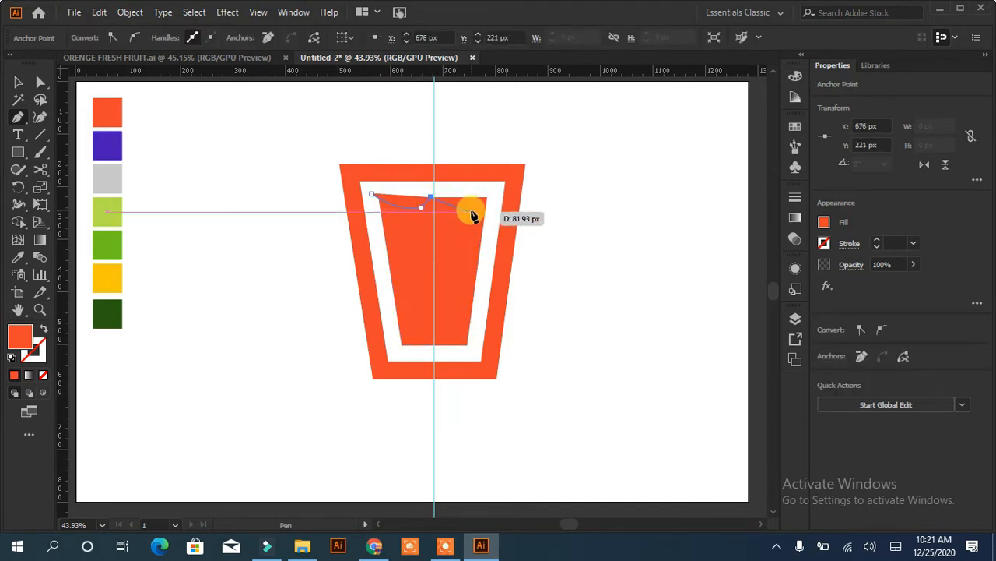
left_click_drag(487, 197, 516, 164)
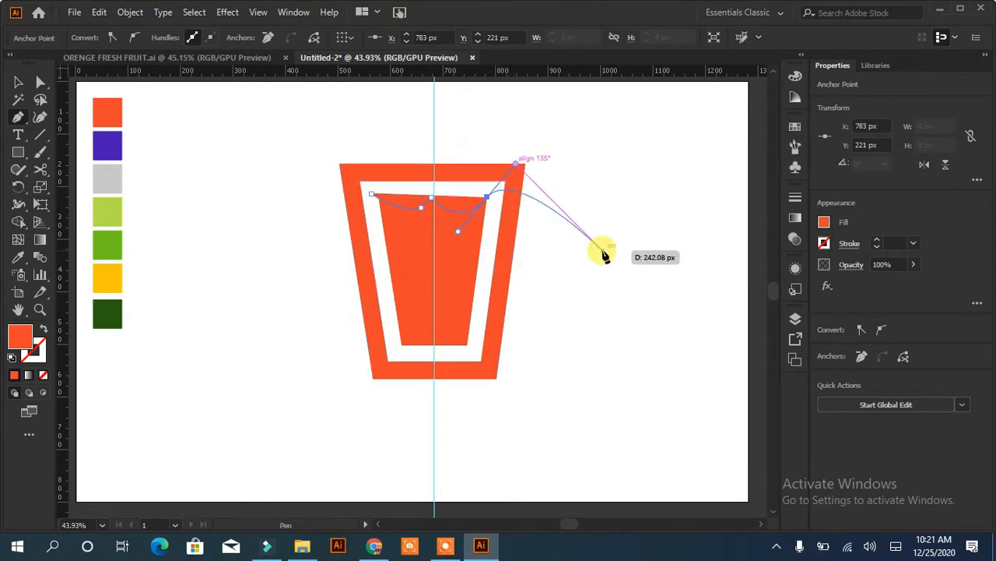
key("Escape")
Step: Round the central peak of the wavy path
key("a")
left_click(429, 199)
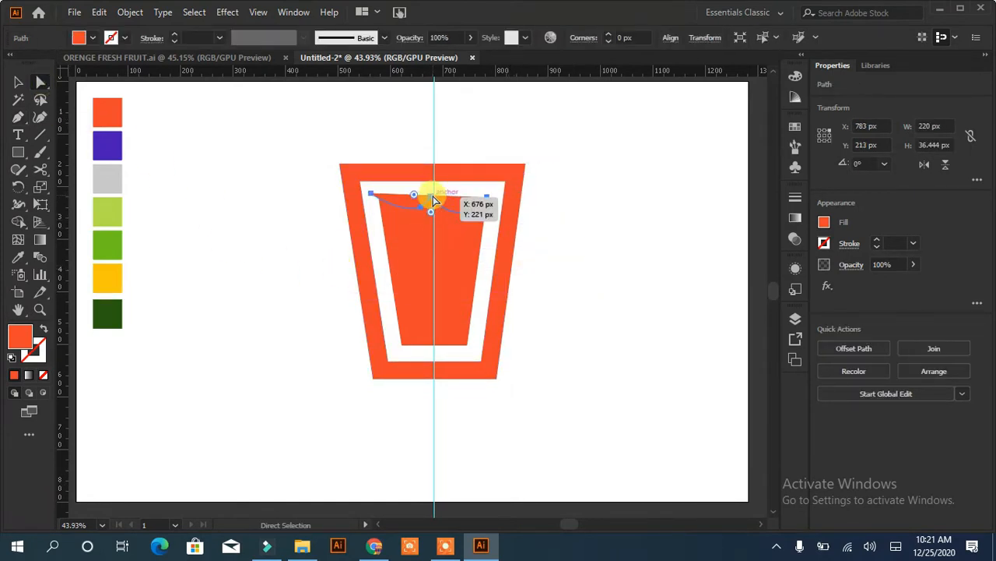
left_click_drag(431, 220, 432, 224)
left_click(372, 194)
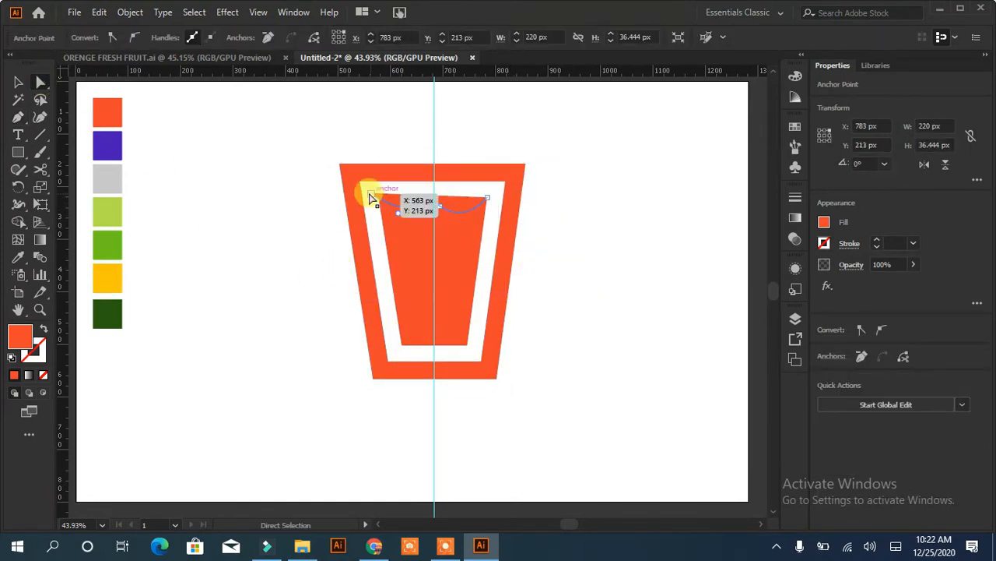
left_click(274, 250)
left_click(426, 208)
left_click(187, 162)
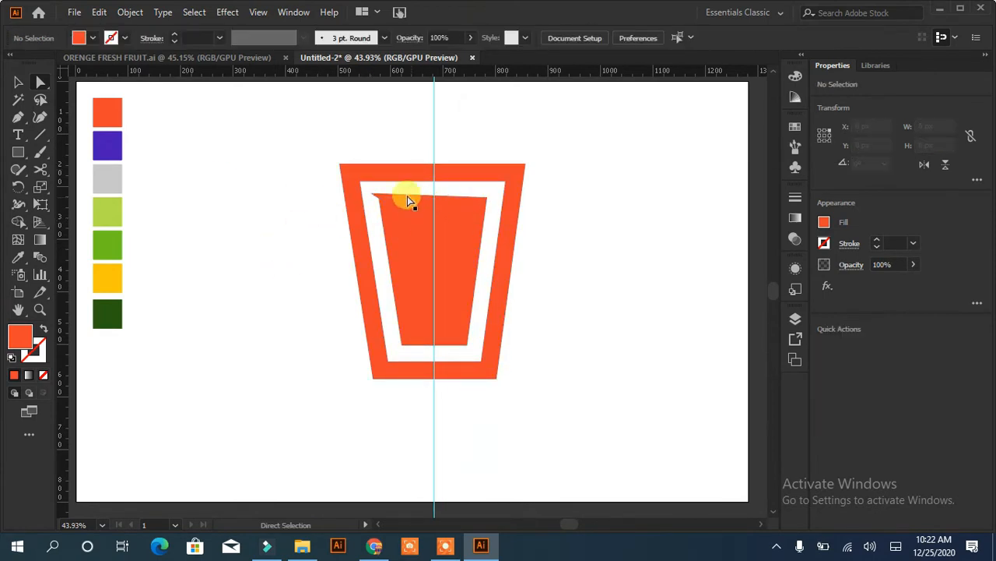
Step: Remove the area above the wavy path from the inner cup shape with the Shape Builder, leaving a wavy liquid surface
left_click(17, 84)
left_click(444, 256)
key("shift+m")
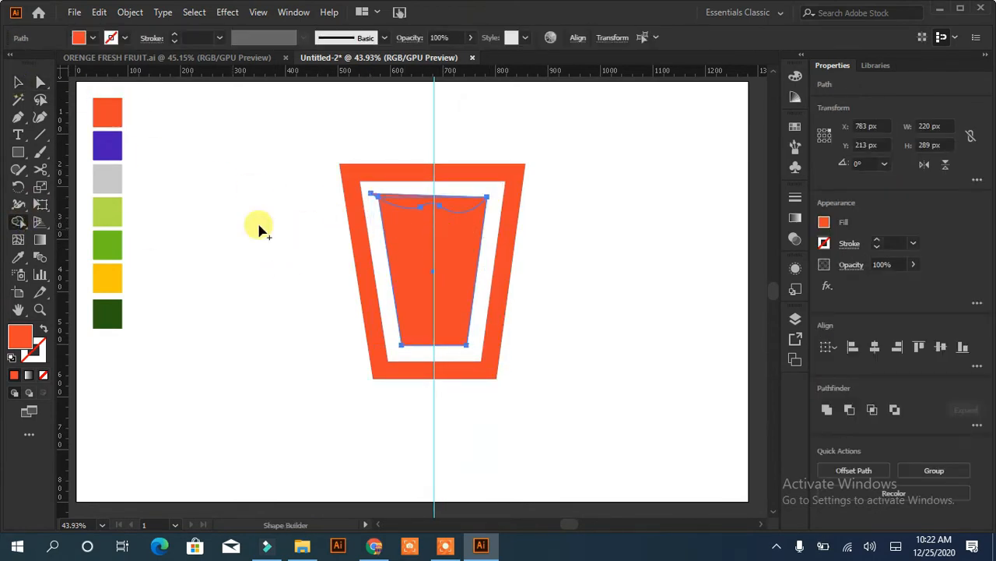
left_click(405, 190, "alt")
left_click(18, 82)
left_click(600, 242)
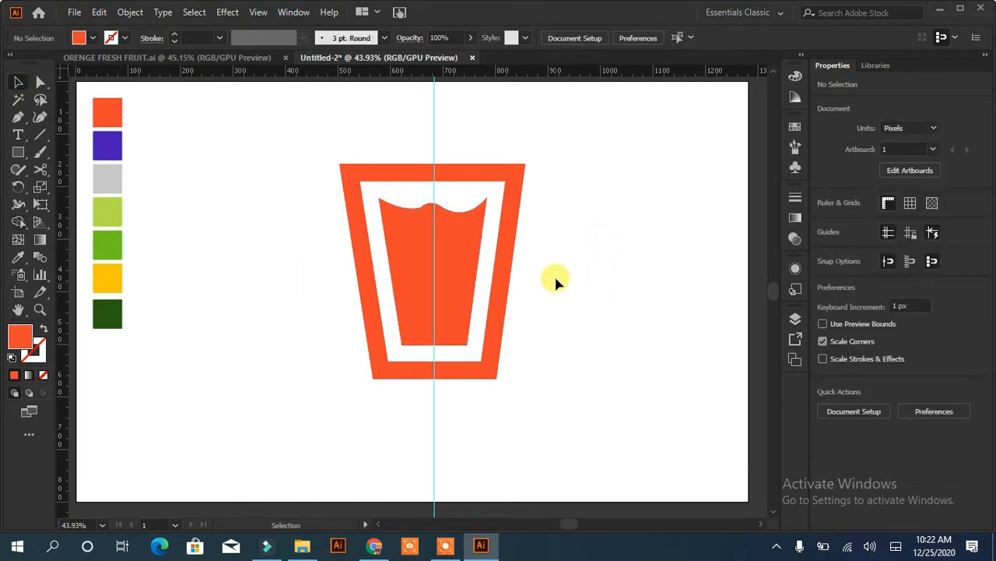
Step: Round the remaining sharp corner beside the wave's crest and remove the vertical guide
left_click(415, 207)
key("a")
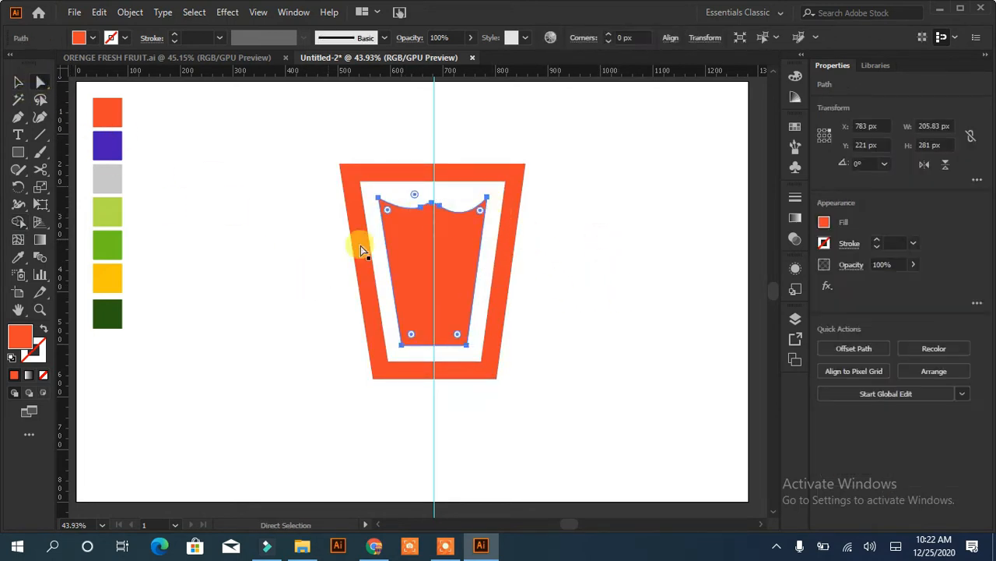
left_click(422, 208)
left_click_drag(414, 194, 391, 192)
left_click(266, 212)
left_click(435, 119)
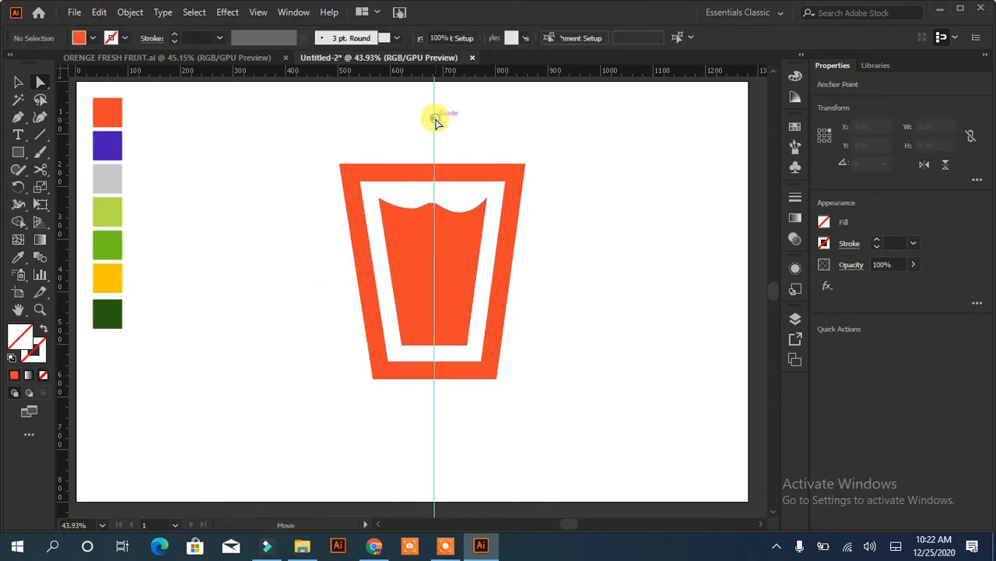
Step: Draw an orange rectangle about 497 by 106 px covering the frame's upper part down to the liquid's top edge
left_click(18, 152)
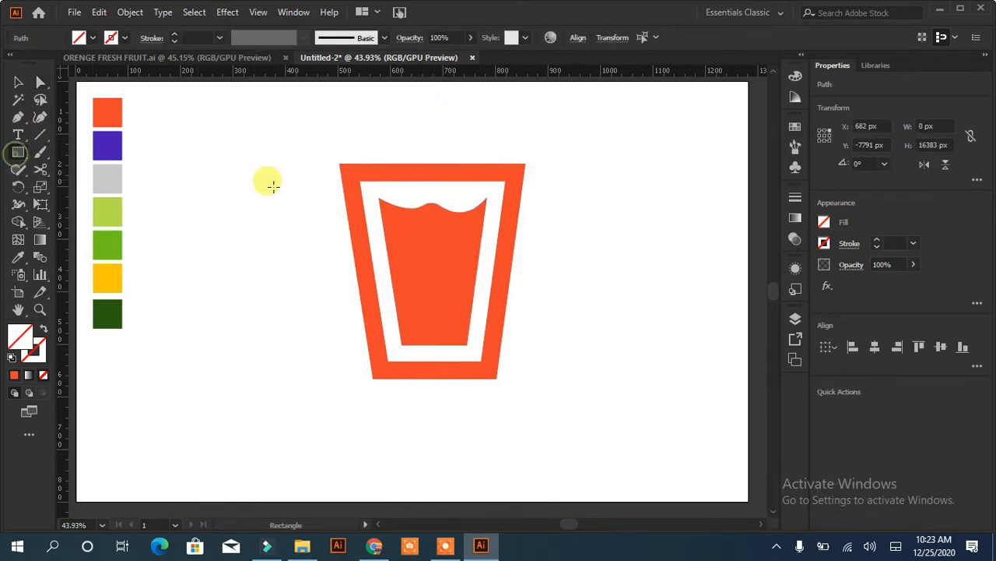
left_click_drag(322, 186, 583, 195)
left_click_drag(452, 187, 452, 141)
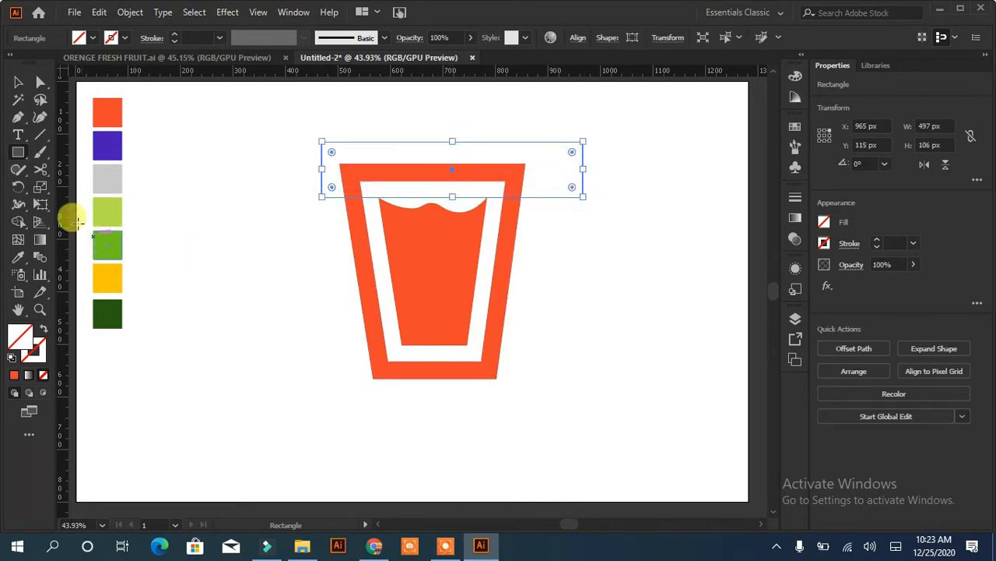
left_click(14, 375)
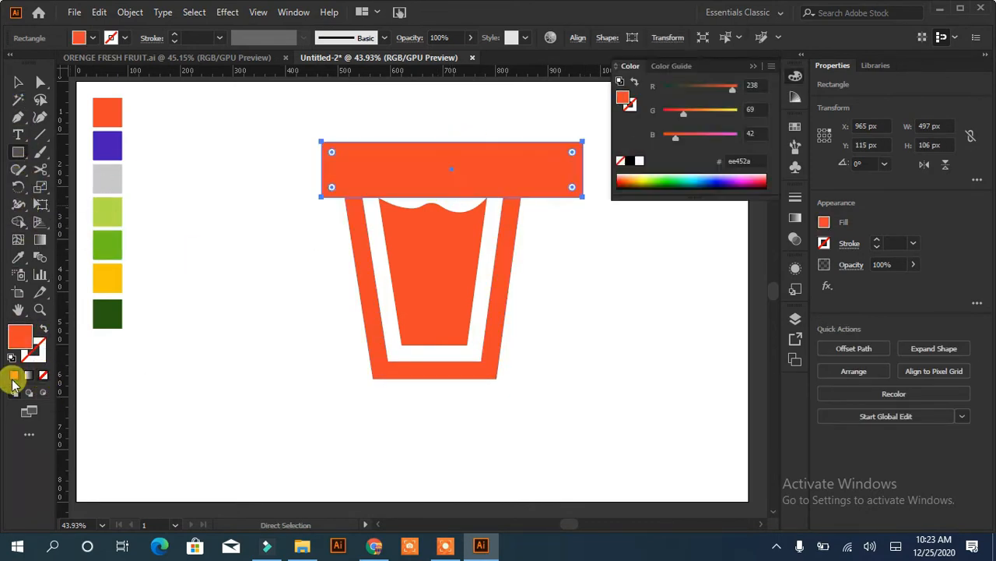
Step: Merge the frame's covered top with the upper rectangle using the Shape Builder and delete the merged piece, leaving the frame open
left_click(18, 82)
left_click(367, 313, "shift")
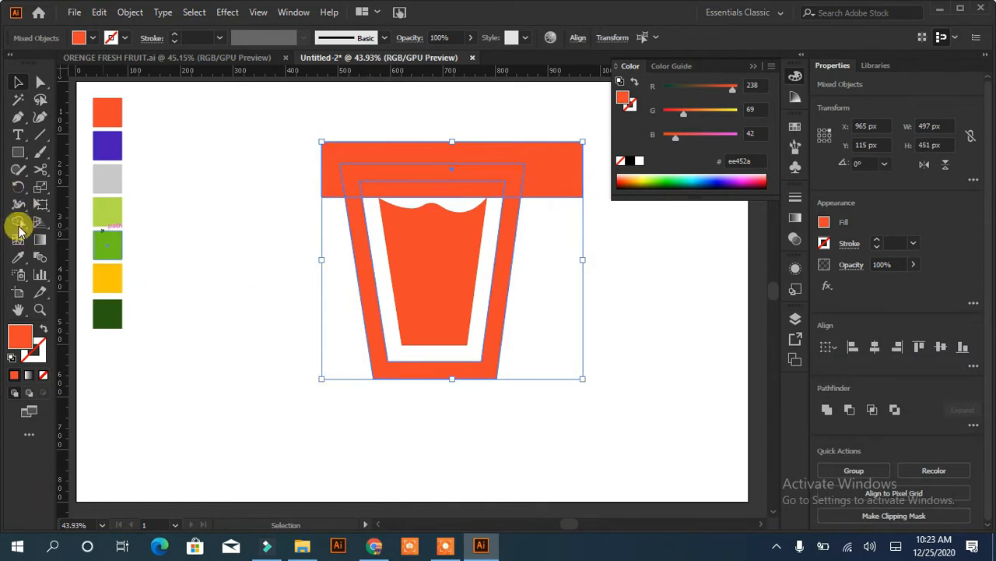
left_click(18, 225)
left_click_drag(337, 181, 576, 184)
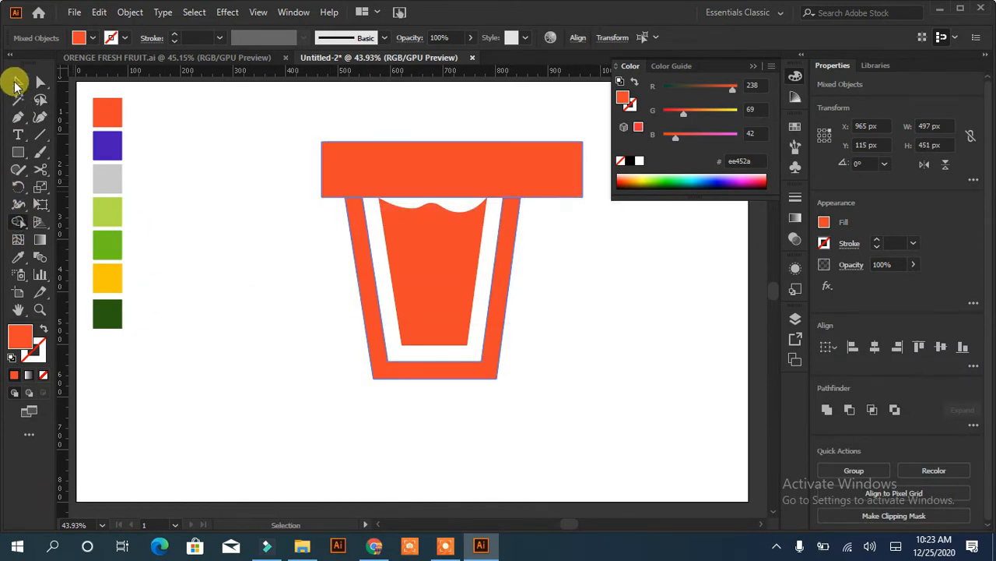
left_click(17, 83)
left_click(226, 132)
left_click(374, 169)
key("Delete")
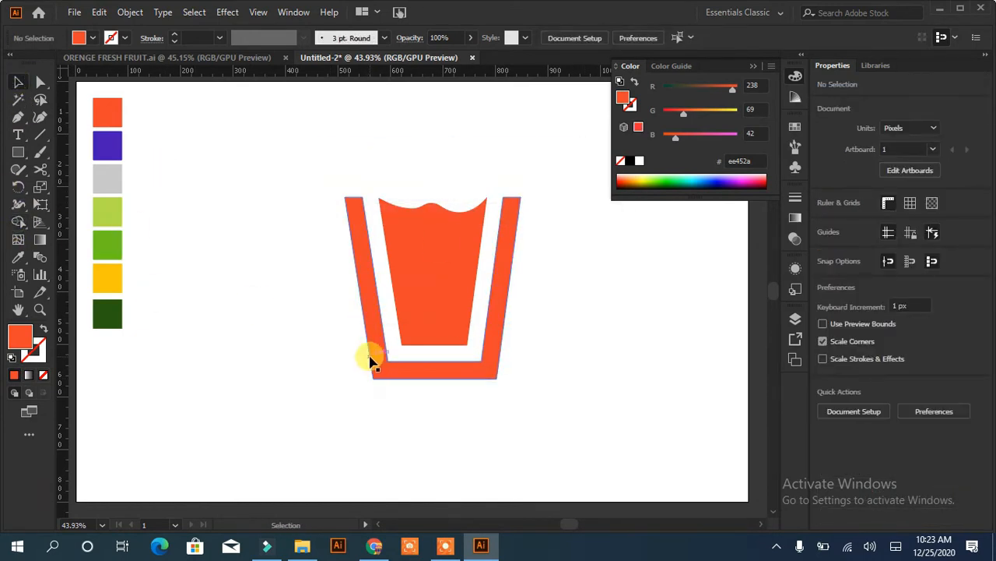
Step: Draw an orange rectangle about 475 by 143 px over the frame's base, starting level with the inner shape's bottom edge
key("m")
mouse_move(354, 345)
left_mouse_down()
mouse_move(475, 394)
mouse_move(604, 420)
left_mouse_up()
key("v")
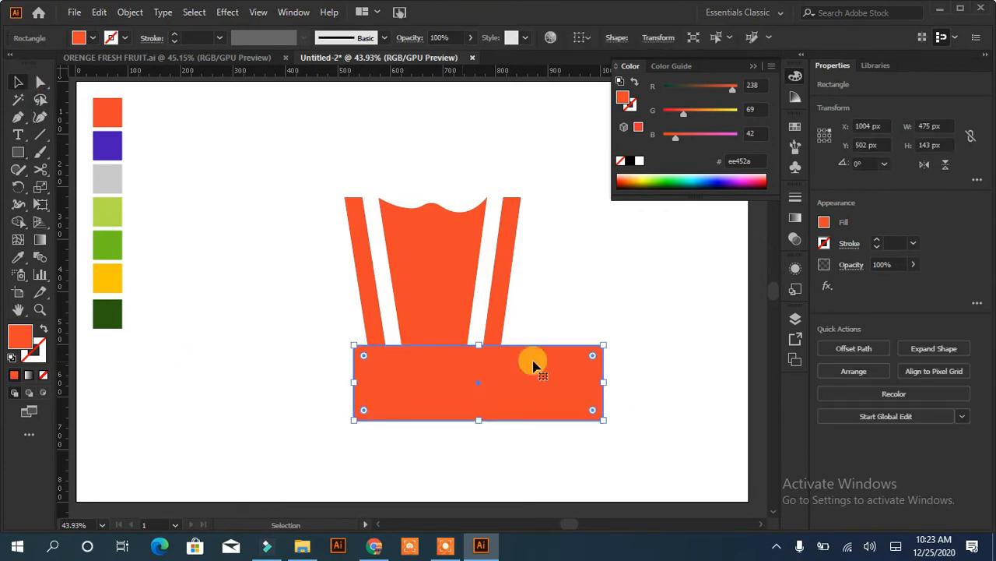
Step: Merge the frame's base with the lower rectangle using the Shape Builder and delete the merged piece, leaving two slanted side bars
left_click(494, 289)
left_click(18, 221)
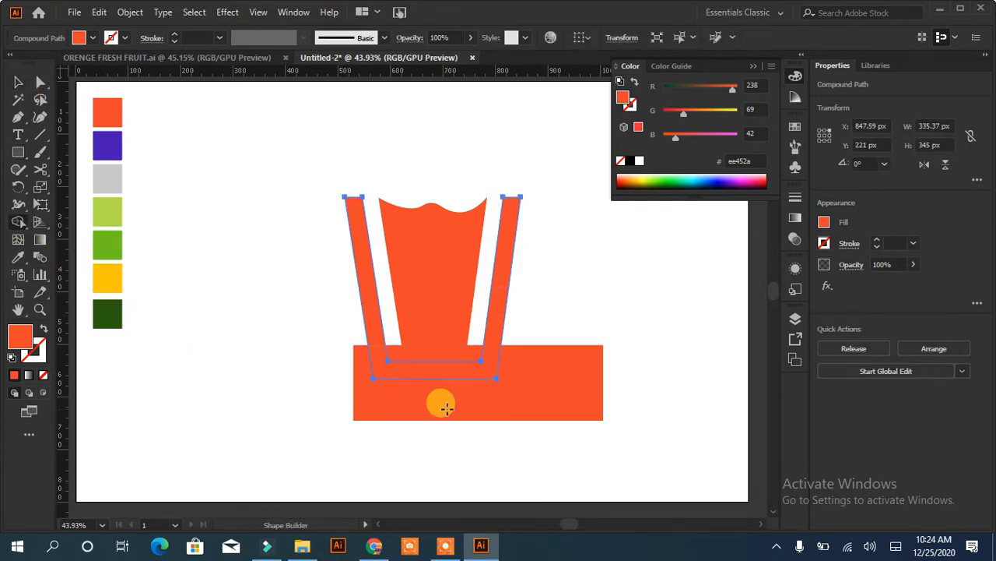
mouse_move(425, 401)
left_mouse_down()
mouse_move(431, 353)
mouse_move(436, 381)
left_mouse_up()
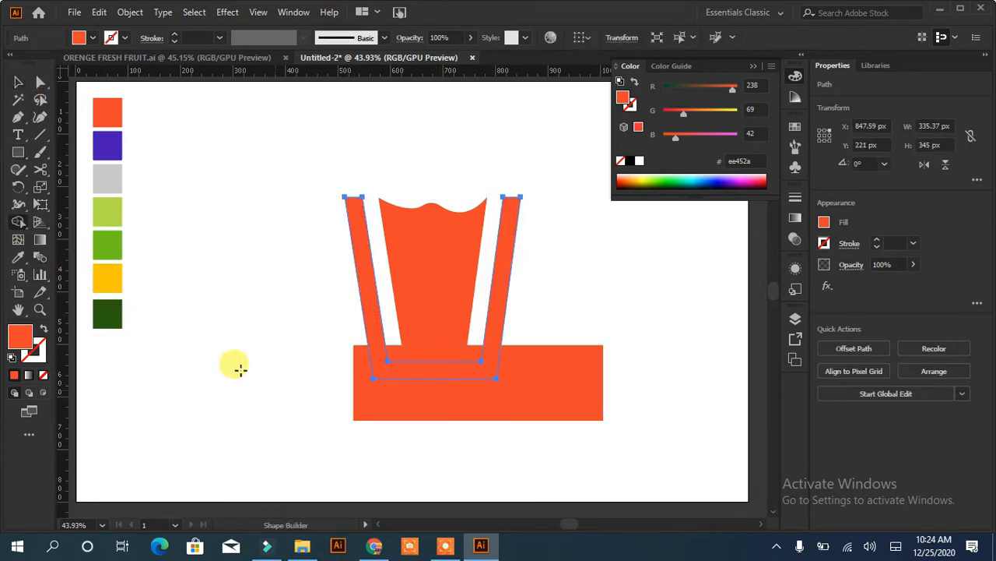
left_click(17, 82)
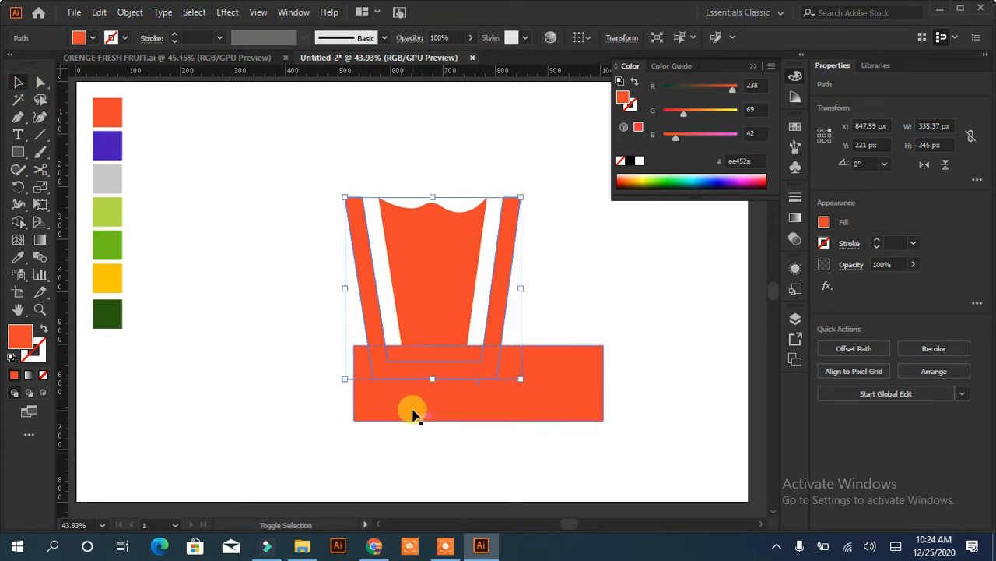
left_click(414, 411, "shift")
left_click(18, 222)
left_click_drag(428, 411, 421, 358)
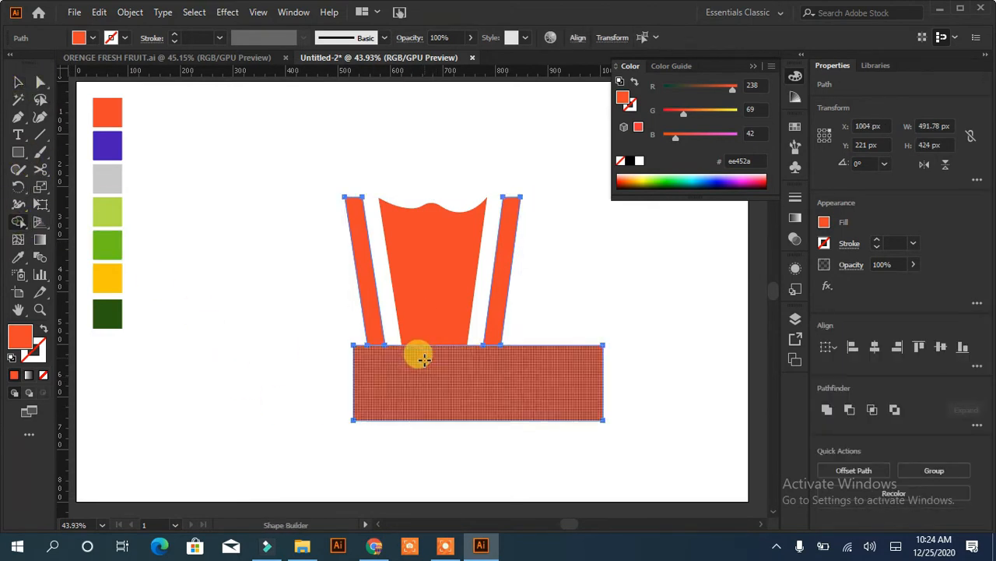
left_click(18, 83)
left_click(226, 345)
left_click(441, 395)
key("Delete")
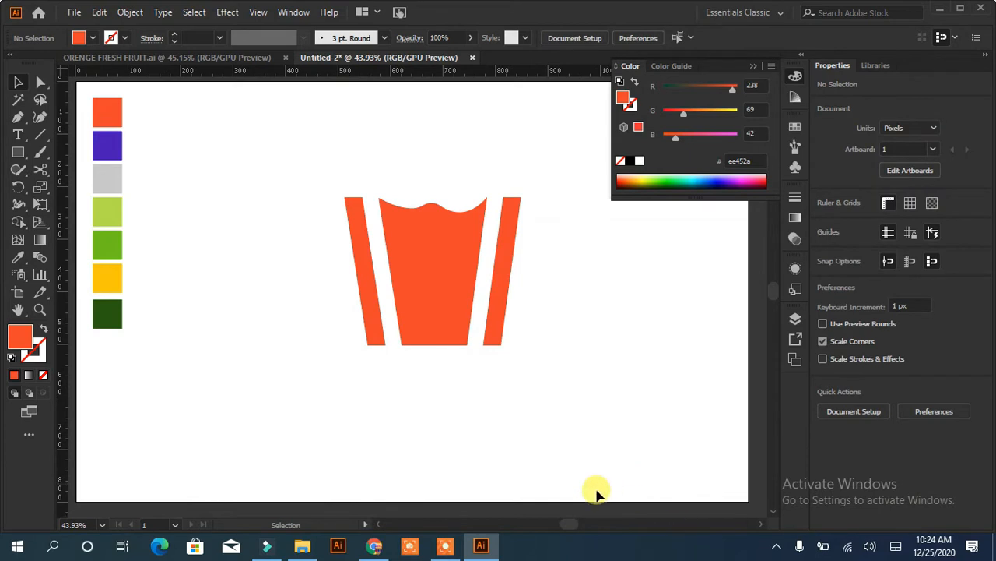
Step: Draw a thin orange straw slanting up from the liquid's surface towards the right bar, with its upper end cut at an angle
left_click(19, 118)
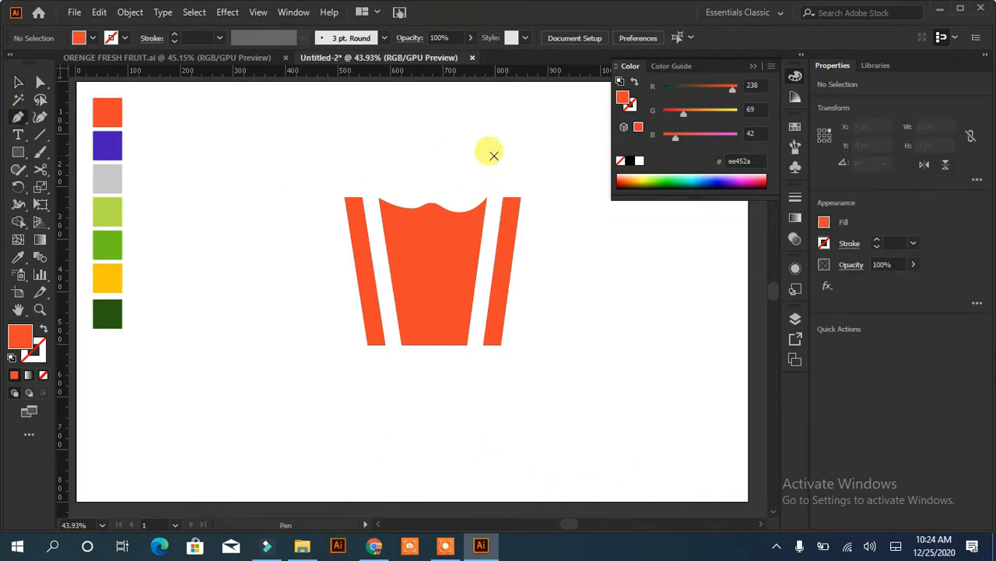
left_click(18, 153)
mouse_move(420, 118)
left_mouse_down()
mouse_move(427, 220)
mouse_move(443, 118)
mouse_move(430, 167)
mouse_move(471, 161)
mouse_move(482, 180)
mouse_move(509, 156)
left_mouse_up()
key("ctrl+z")
left_click(16, 86)
key("a")
left_click(18, 82)
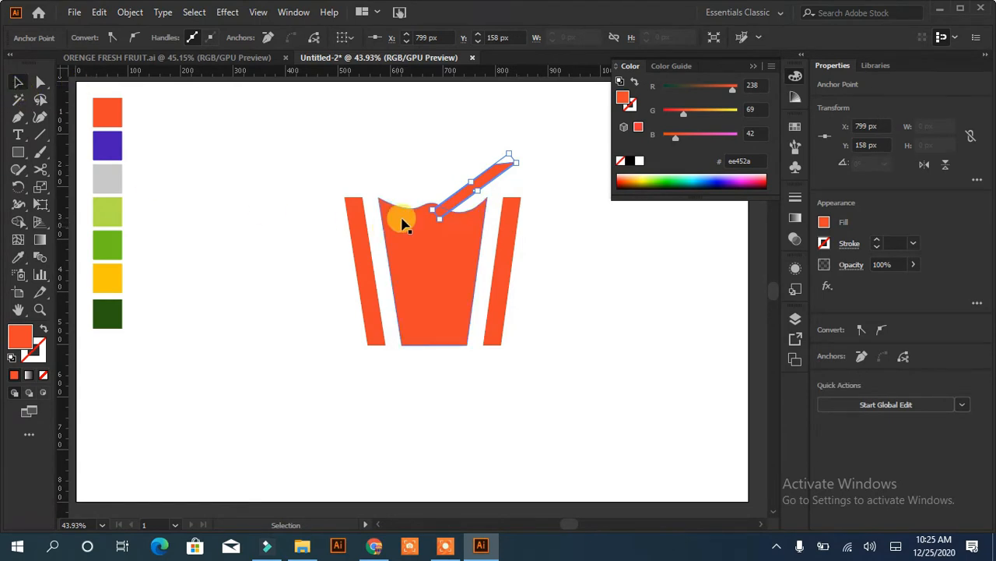
Step: Offset the liquid shape's outline outward by 8 px with mitered joins
left_click(389, 277)
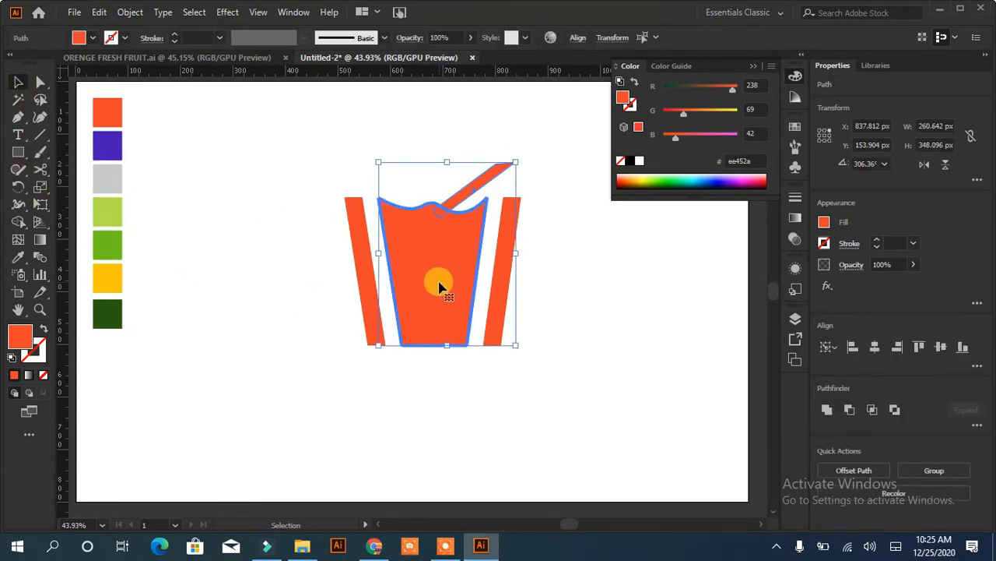
left_click(349, 285)
left_click(421, 319)
left_click(854, 348)
left_click(441, 453)
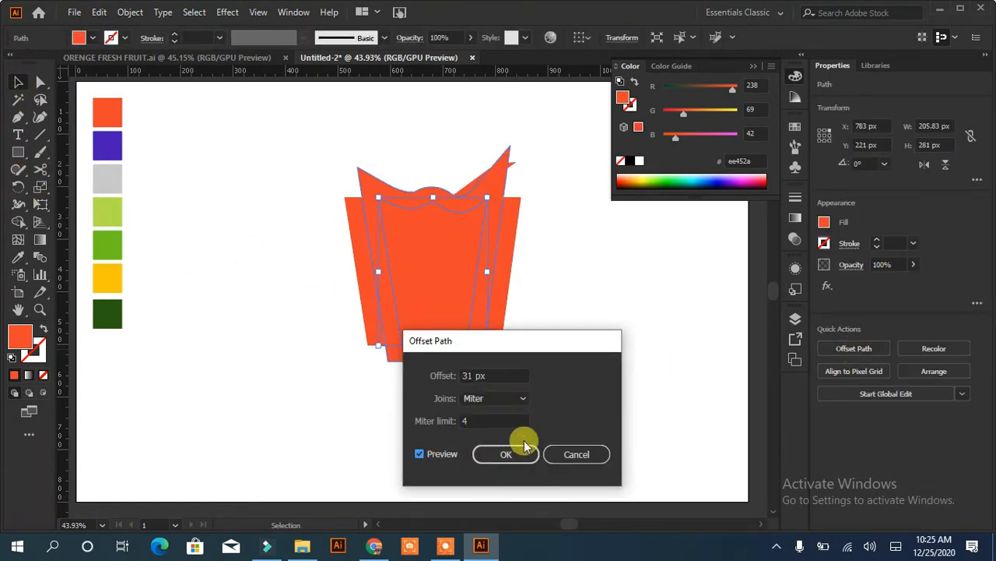
left_click_drag(489, 374, 446, 382)
key("Down")
key("Down")
key("Down")
key("Down")
key("Down")
key("Down")
key("Down")
key("Down")
key("Down")
key("Down")
key("Down")
key("Down")
key("Down")
key("Down")
key("Down")
key("Down")
key("Down")
key("Down")
key("Down")
key("Down")
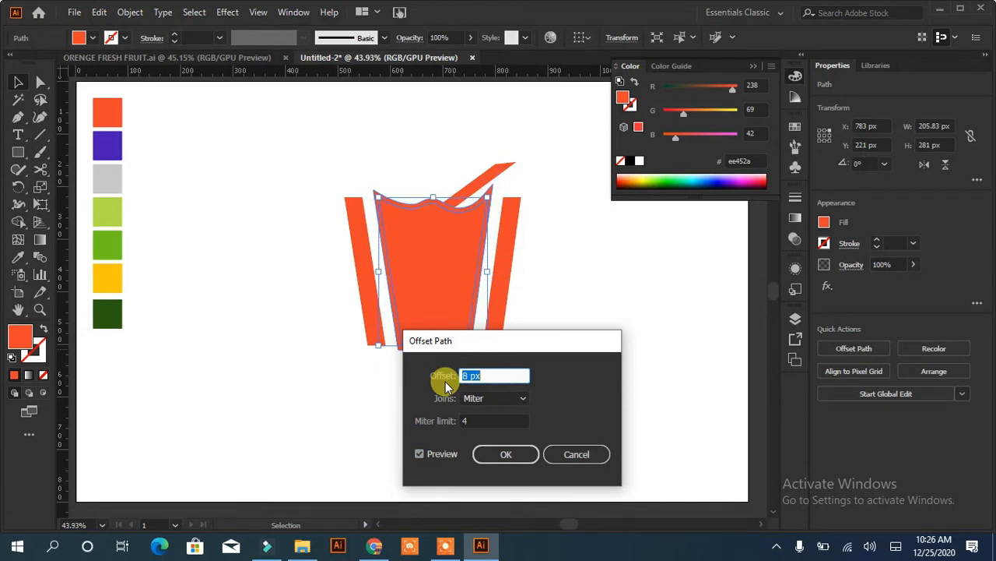
key("Return")
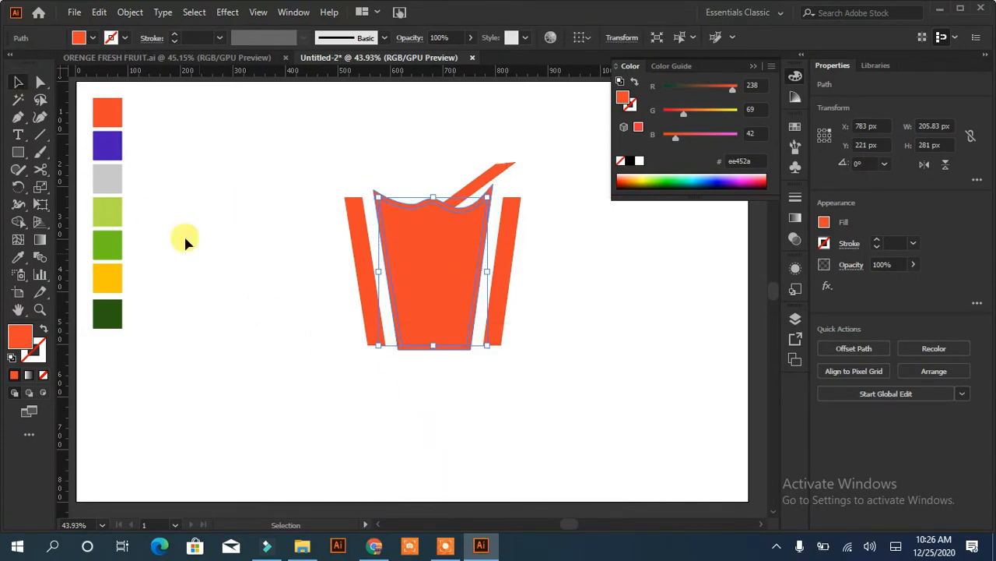
Step: Trim the straw against the offset liquid shape with the Shape Builder and remove the offset, leaving a gap between straw and liquid
left_click(502, 172, "shift")
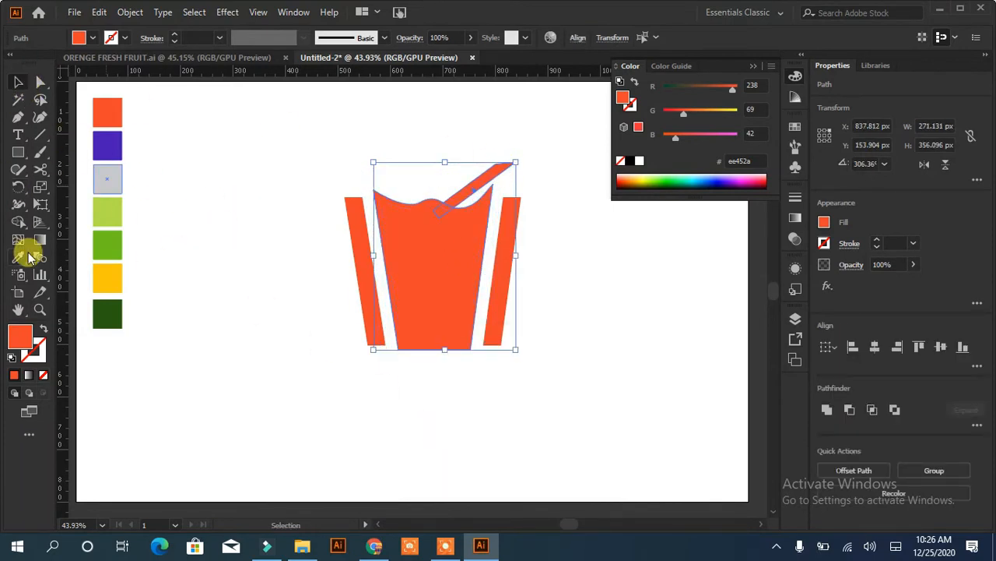
left_click(18, 221)
left_click_drag(408, 175, 408, 174)
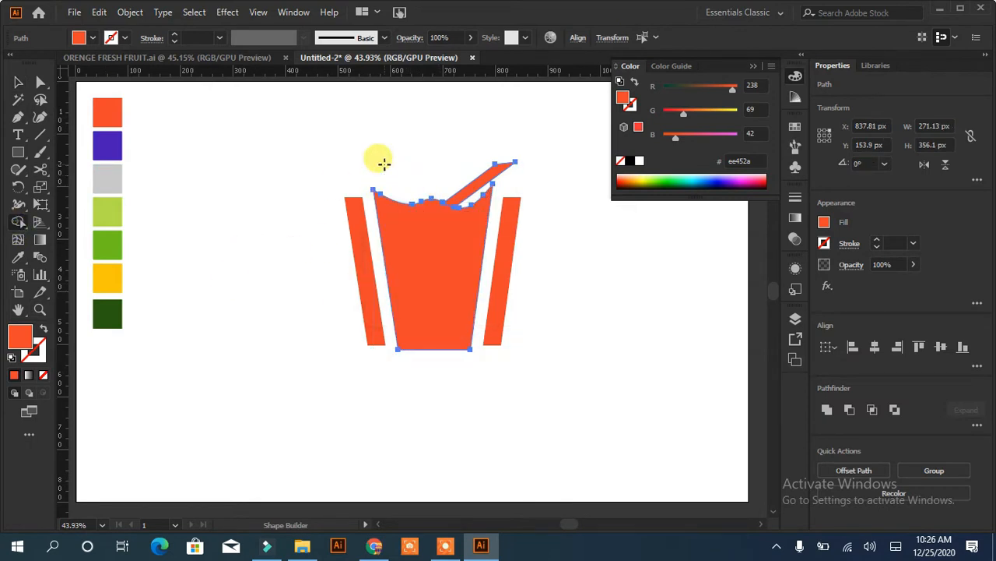
left_click(18, 82)
left_click(423, 408)
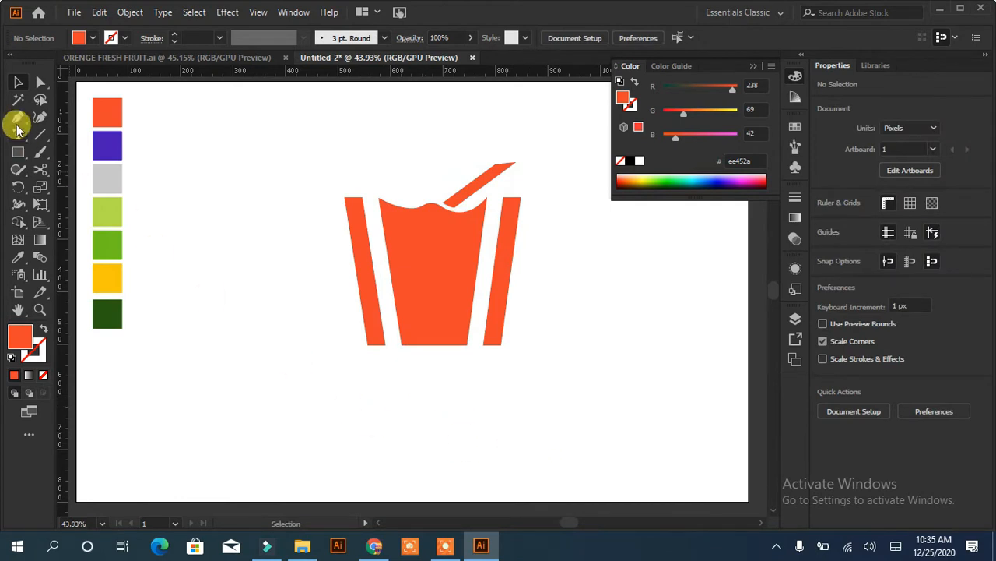
Step: Draw a curved leaf about 165 by 269 px beside the glass with the Pen tool, leaving a tapered vein notch open at its base
left_click(18, 117)
left_click(208, 233)
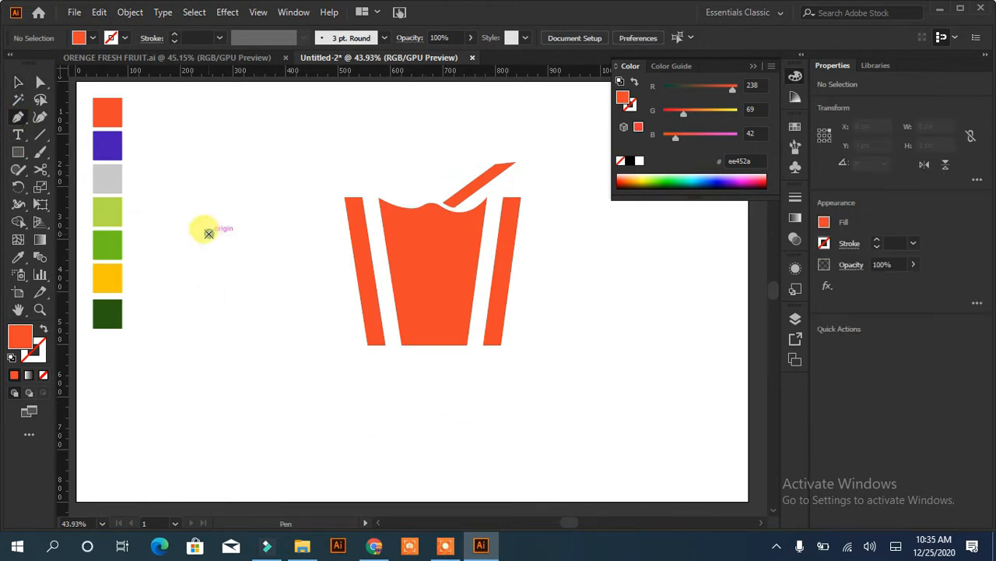
left_click_drag(267, 354, 231, 279)
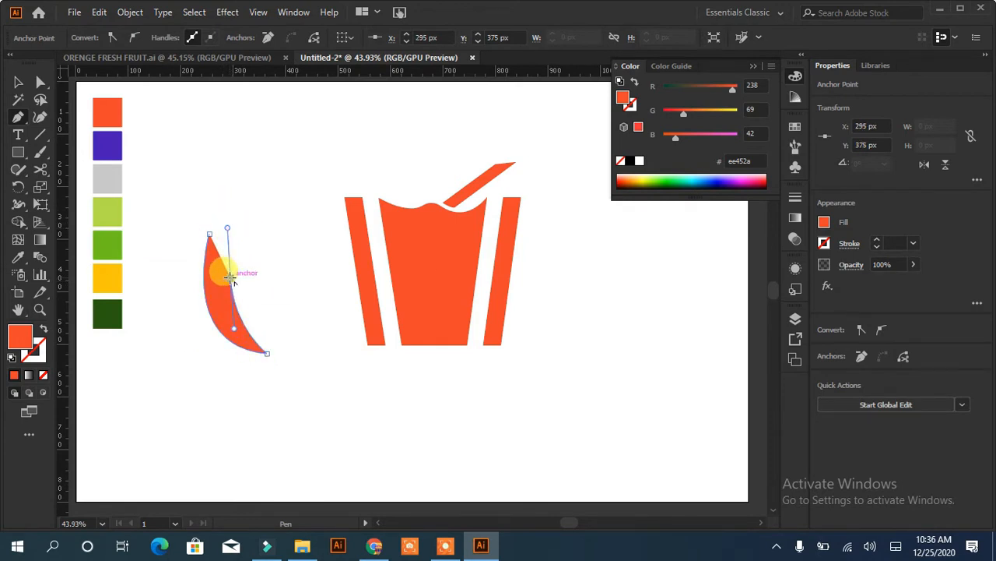
left_click(230, 279)
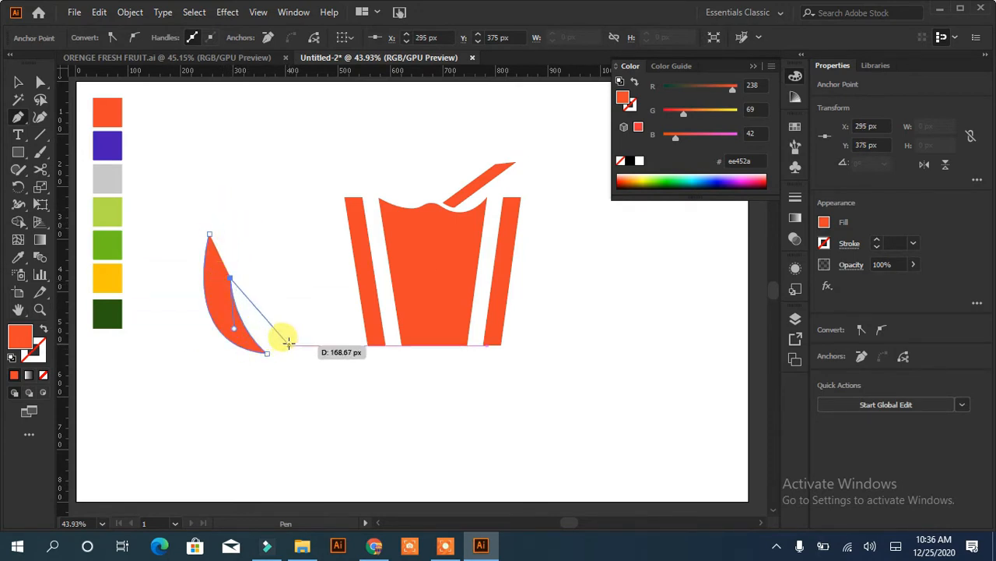
left_click_drag(333, 351, 341, 360)
left_click(289, 345)
left_click_drag(260, 274, 221, 259)
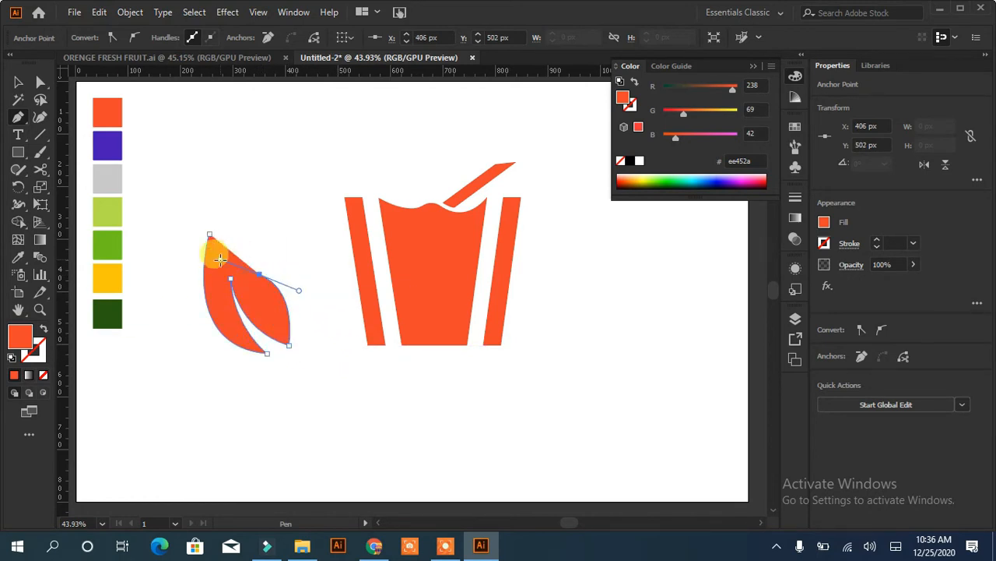
left_click(214, 212)
left_click_drag(213, 212, 205, 223)
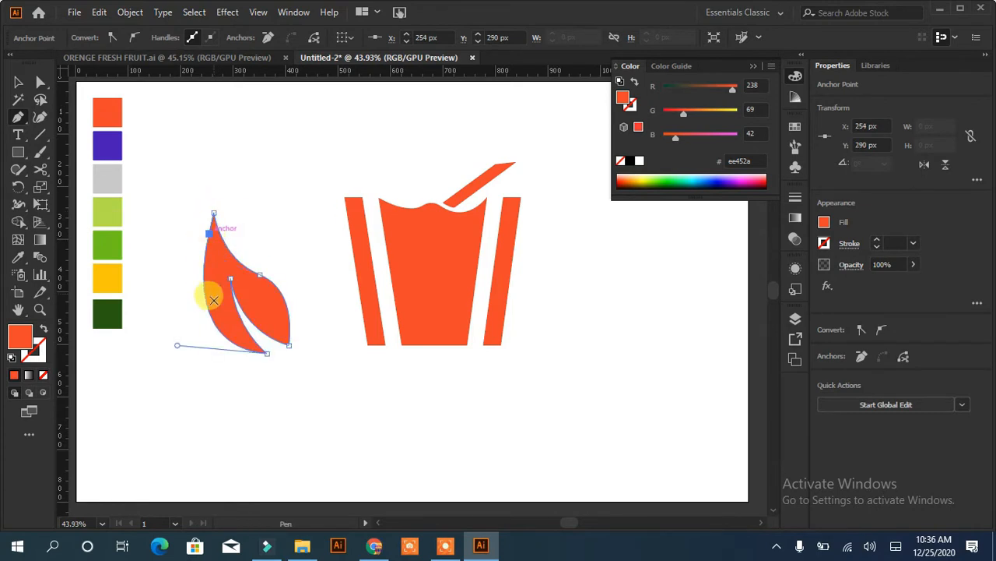
left_click(18, 82)
left_click(168, 289)
left_click(216, 286)
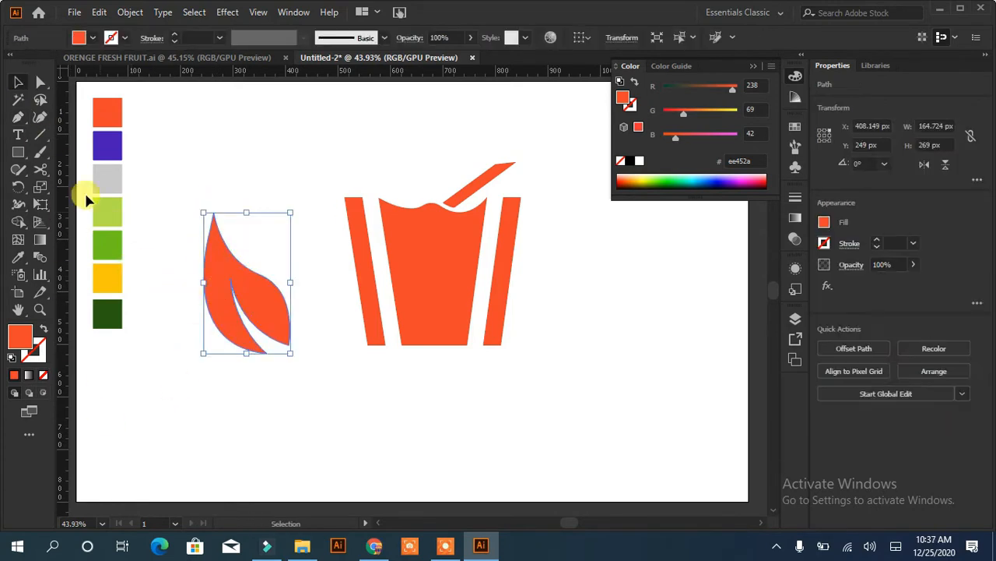
Step: Smooth the anchor below the leaf's tip on its outer edge with a corner radius of about 979 px
left_click(42, 83)
left_click(210, 232)
left_click_drag(195, 232, 15, 105)
left_click_drag(257, 314, 375, 423)
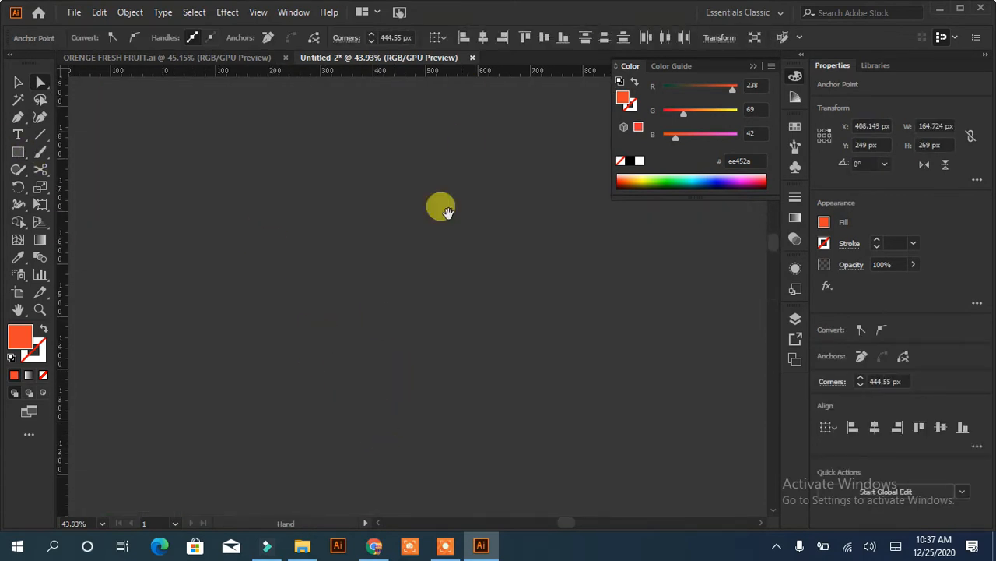
left_click_drag(309, 492, 350, 95)
left_click_drag(298, 316, 594, 341)
left_click_drag(468, 301, 186, 234)
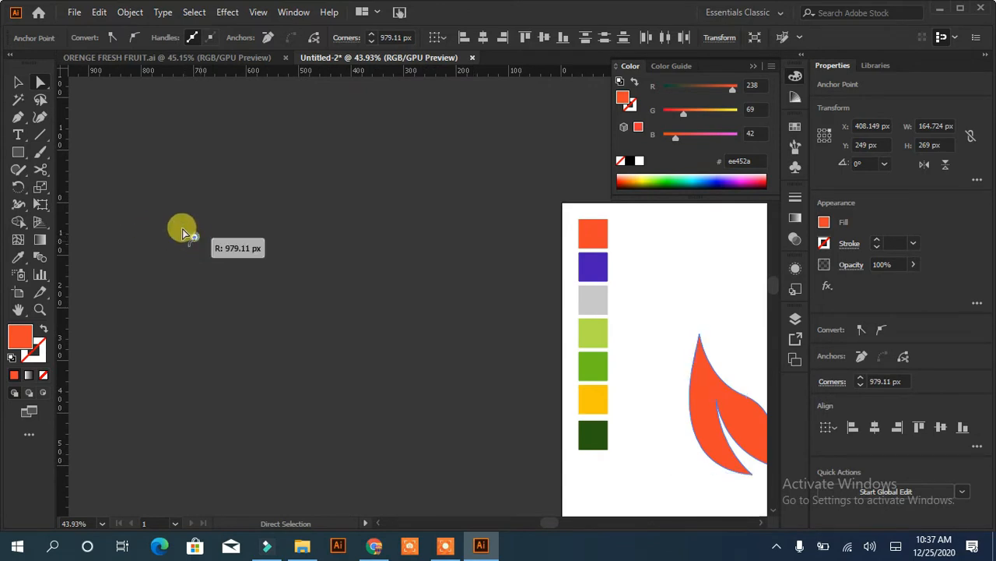
left_click_drag(736, 333, 290, 255)
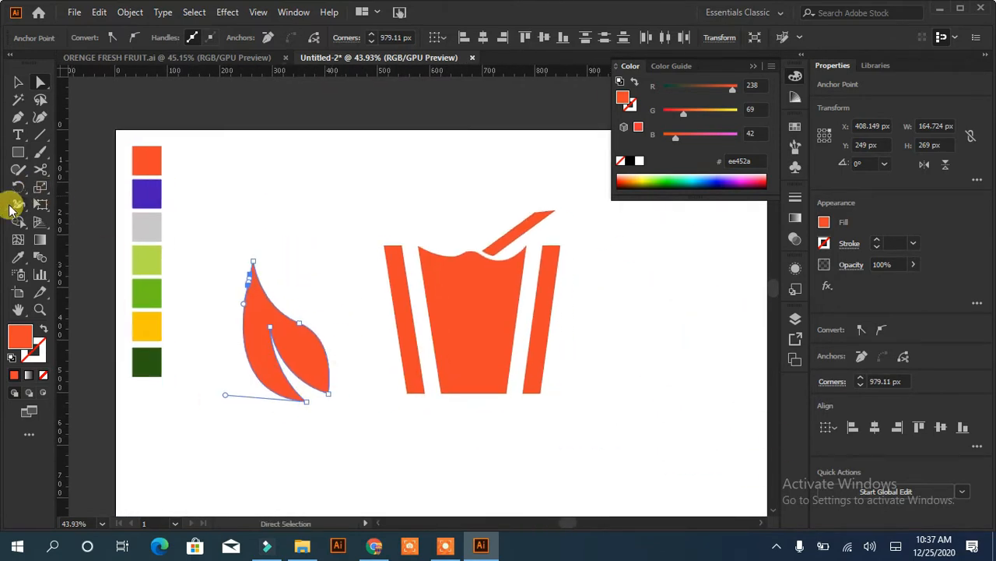
Step: Recolor the leaf with the medium green sampled from the palette swatches
left_click(18, 257)
left_click(148, 293)
left_click(18, 82)
left_click(245, 207)
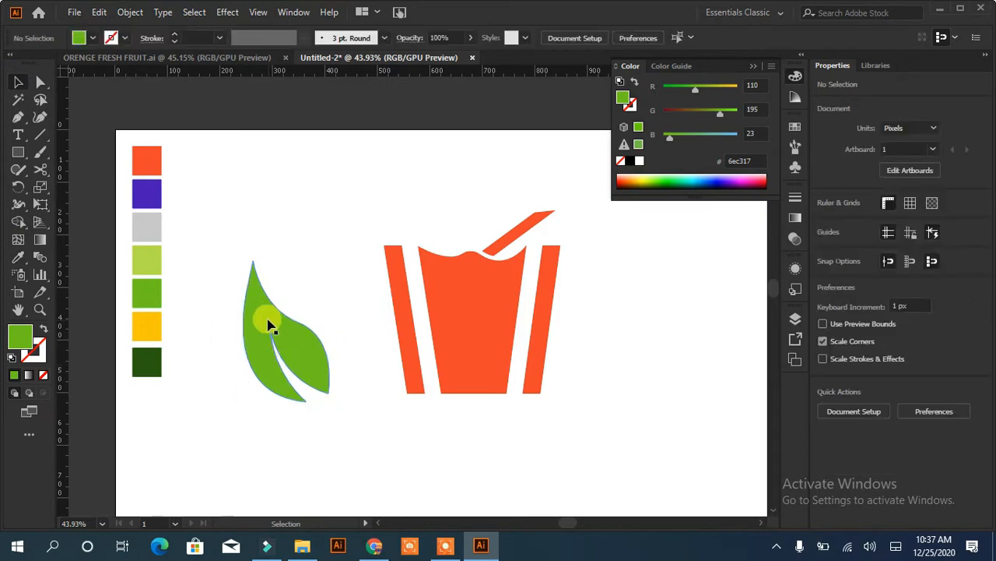
Step: Rotate the leaf counterclockwise about 24° and make a smaller mirrored copy of it for the opposite side
left_click(267, 320)
left_click_drag(234, 254, 206, 282)
left_click_drag(293, 337, 418, 378)
right_click(278, 374)
mouse_move(394, 289)
left_click(463, 340)
left_click(687, 341)
left_click_drag(461, 316, 407, 349)
Step: Place both leaves over the base of the glass and widen the pair to about 319 px
left_click_drag(187, 298, 371, 408)
left_click_drag(280, 384, 448, 403)
left_click_drag(380, 379, 385, 380)
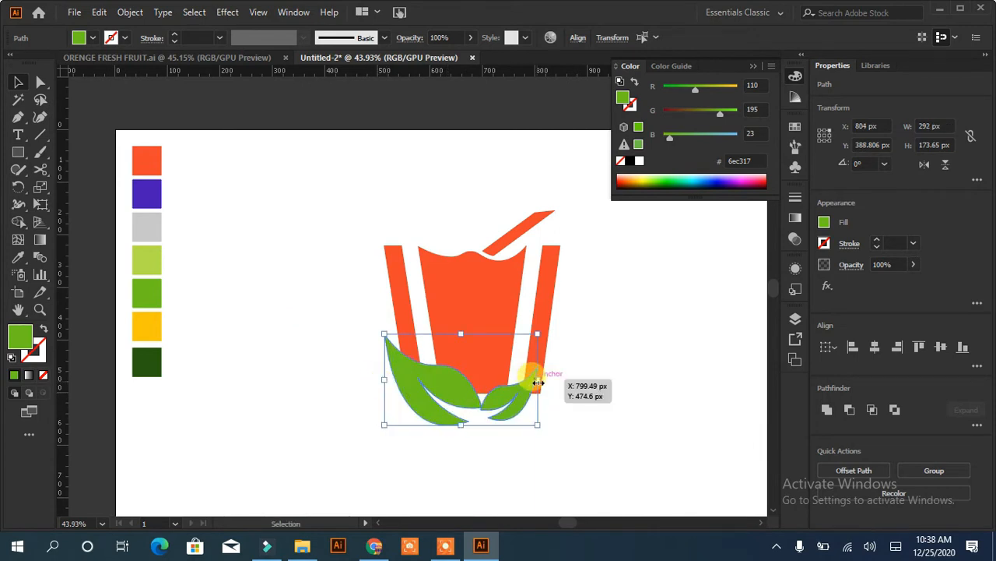
left_click_drag(538, 380, 552, 380)
left_click_drag(469, 398, 458, 386)
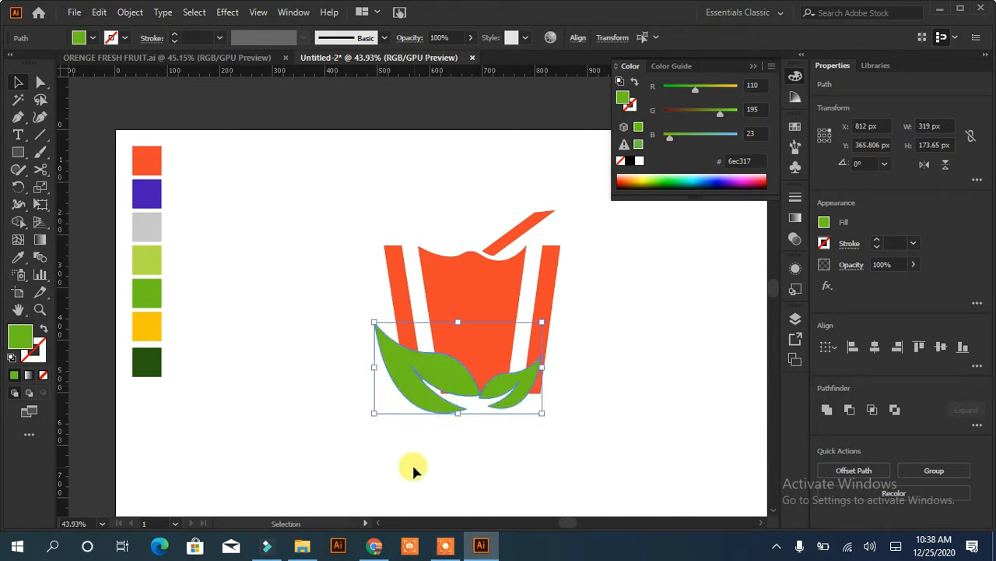
Step: Shift both leaves slightly lower on the glass base and group them
left_click(452, 456)
left_click(491, 389)
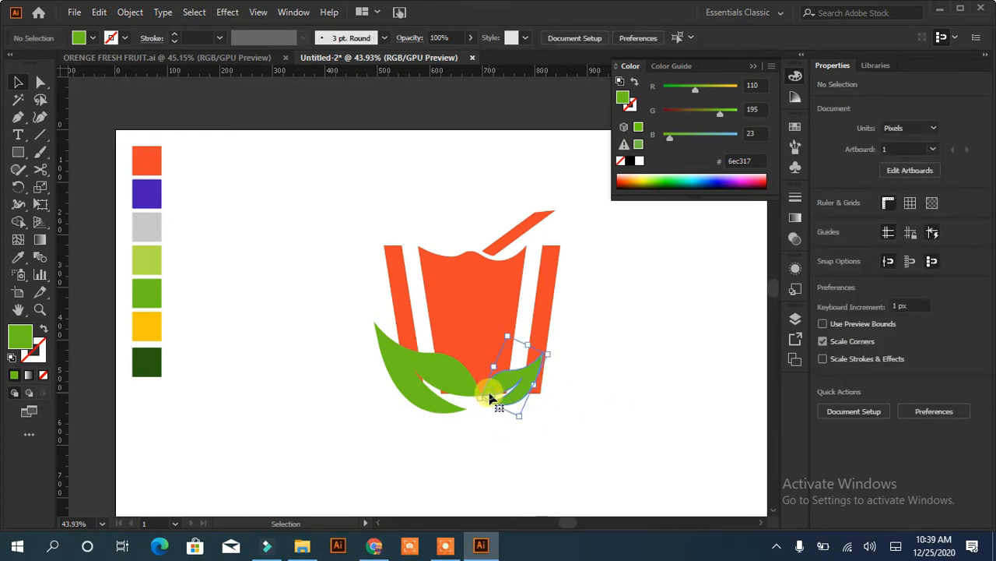
left_click(596, 407)
left_click(469, 392)
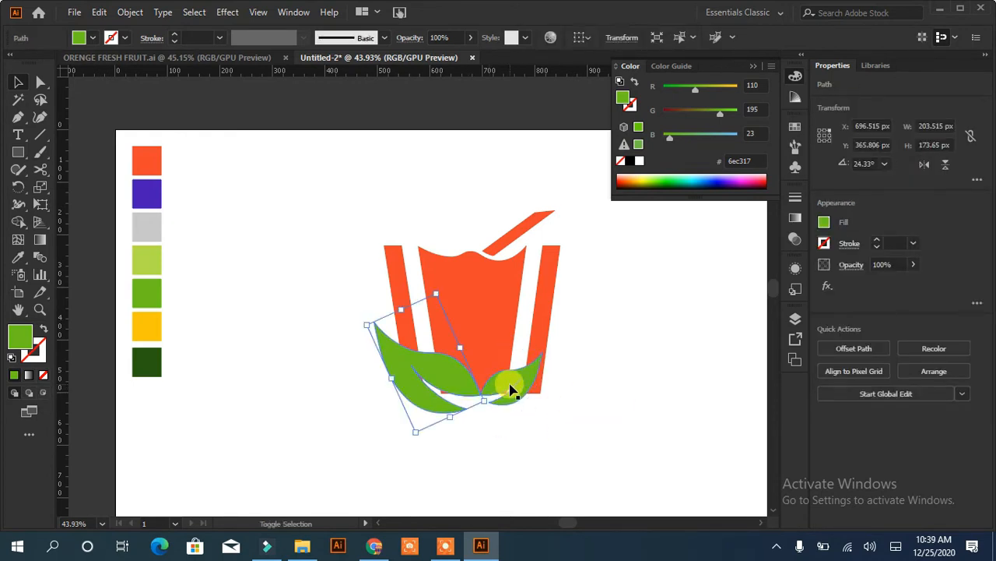
left_click(509, 390, "shift")
key("Down")
key("Down")
key("Down")
key("Down")
key("Down")
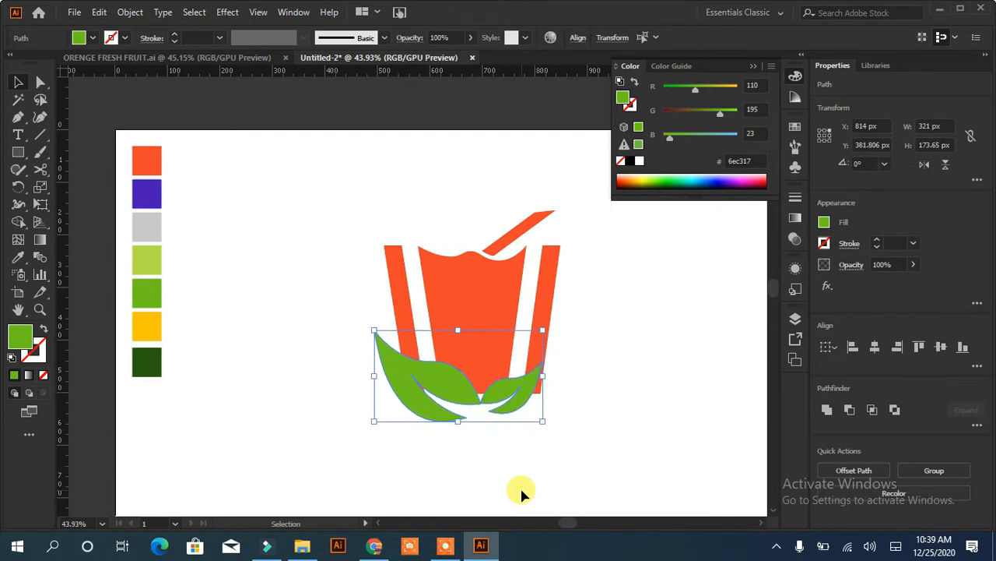
left_click(924, 472)
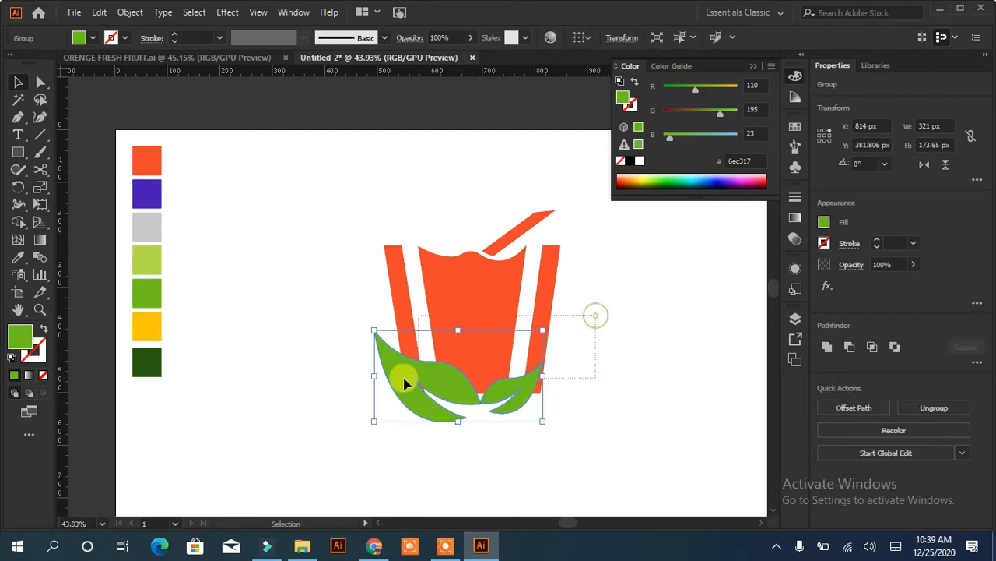
Step: Offset the grouped leaves' outlines outward by 11 px with mitered joins
left_click_drag(404, 377, 280, 418)
left_click(447, 381)
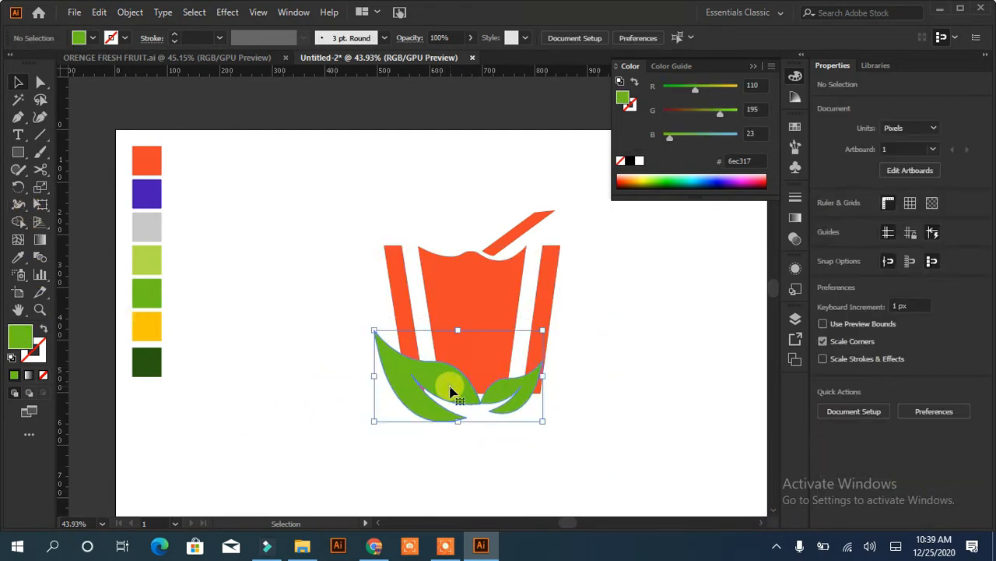
right_click(451, 389)
left_click(854, 407)
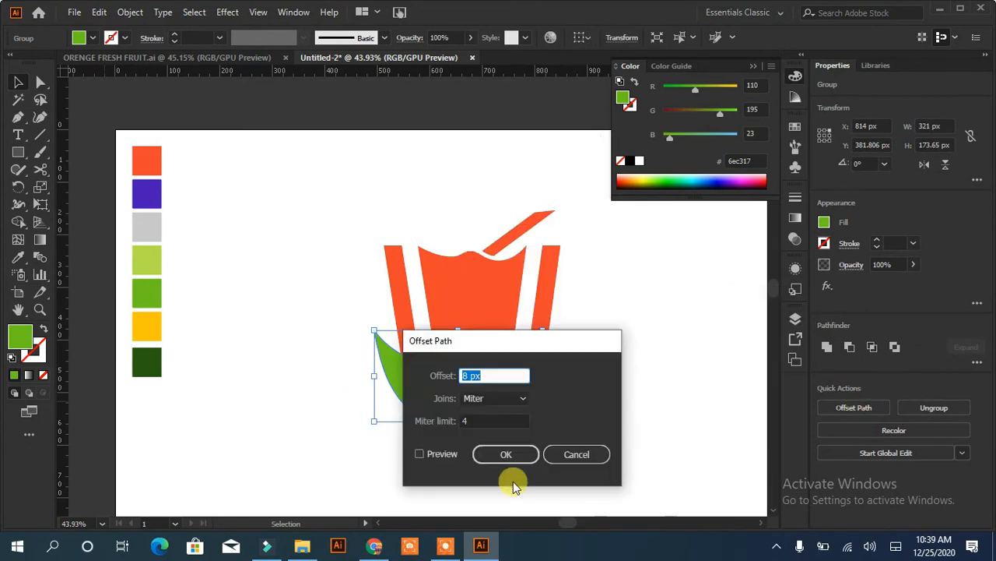
left_click(441, 380)
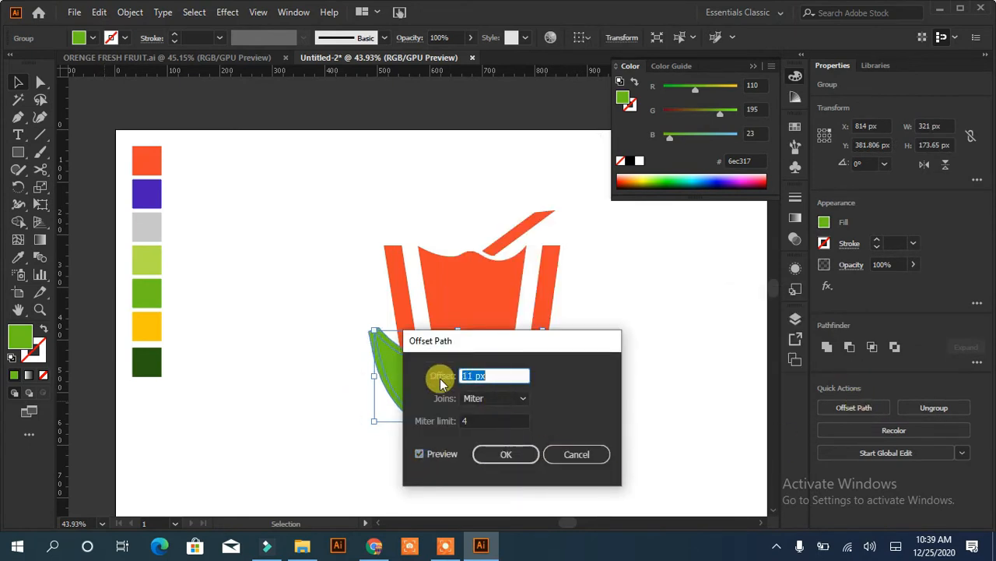
left_click(502, 451)
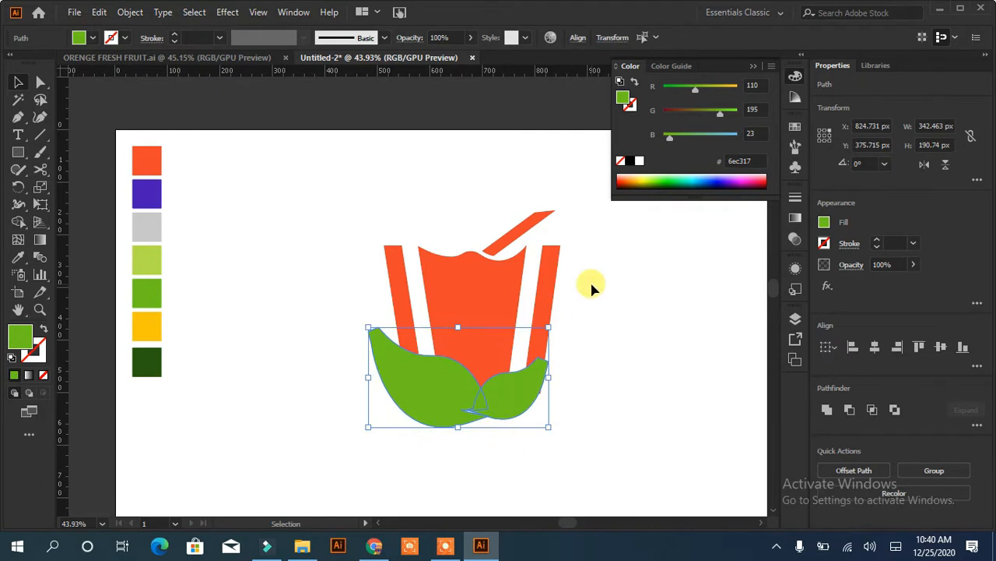
Step: Cut the offset leaf area out of the liquid and side bars with the Shape Builder, leaving a gap around the leaves
left_click(393, 300, "shift")
left_click(18, 221)
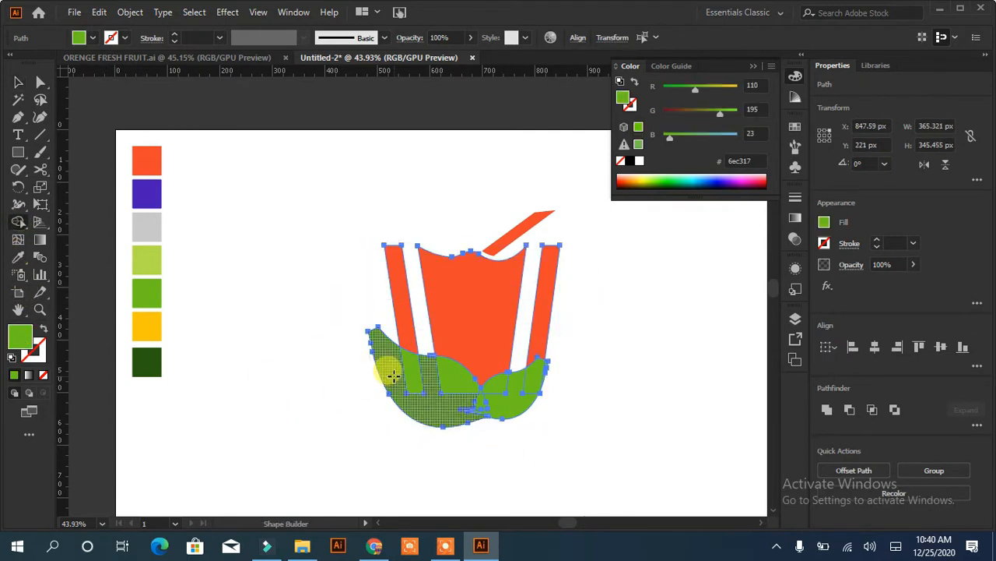
mouse_move(386, 366)
left_mouse_down()
mouse_move(462, 384)
mouse_move(488, 403)
mouse_move(500, 386)
mouse_move(538, 377)
left_mouse_up()
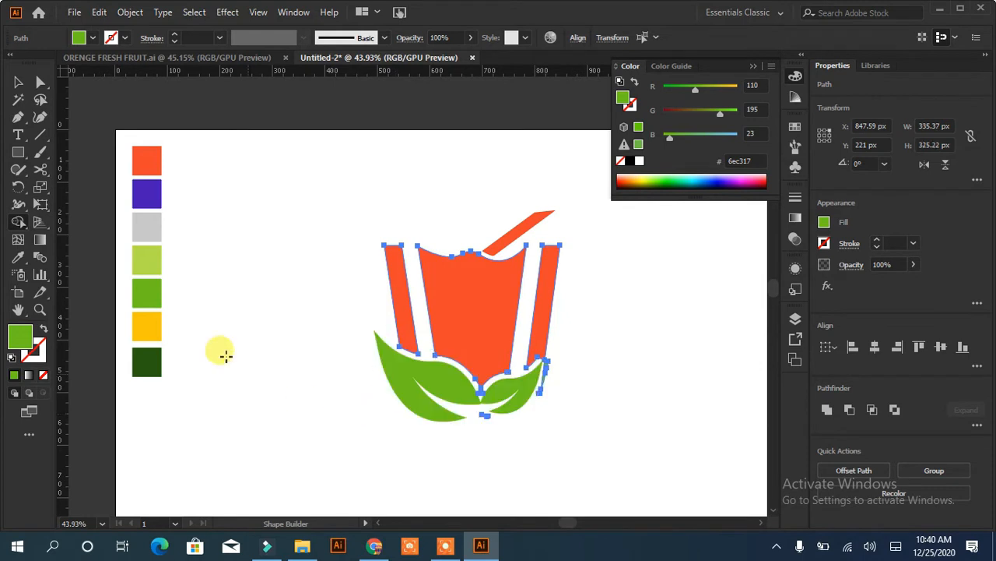
Step: Delete the leftover slivers beside the smaller leaf's outer tip
key("v")
left_click(261, 286)
left_click(549, 372)
left_click(40, 82)
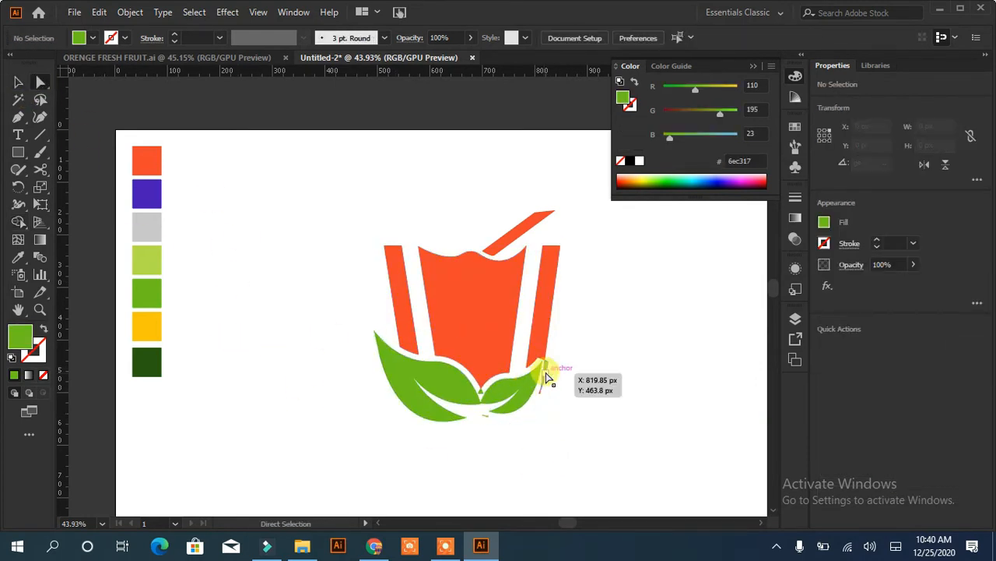
left_click(547, 377)
left_click(545, 375)
left_click(540, 391)
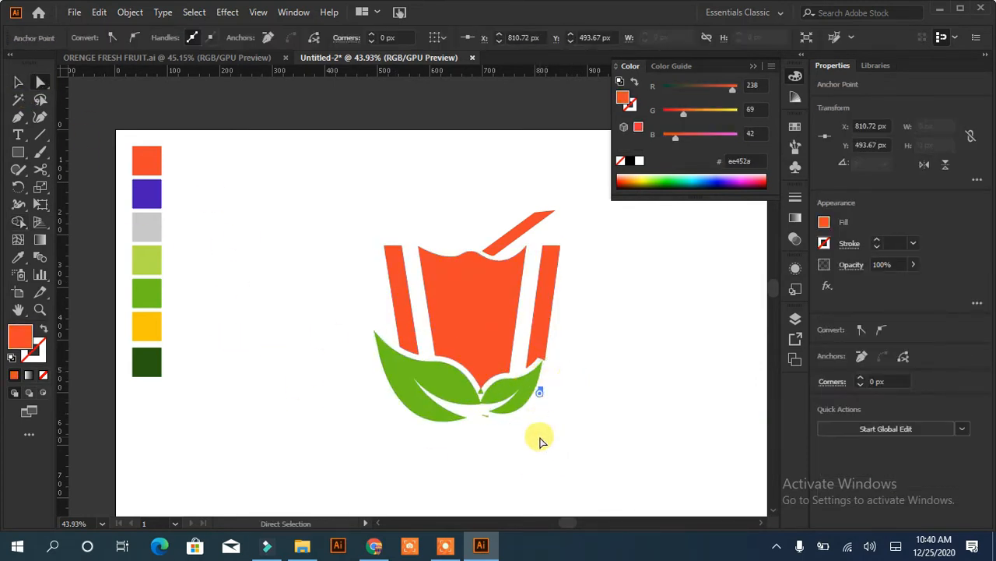
key("Delete")
Step: Remove the leftover slivers in the notch where the two leaves meet
left_click(480, 392)
left_click(484, 436)
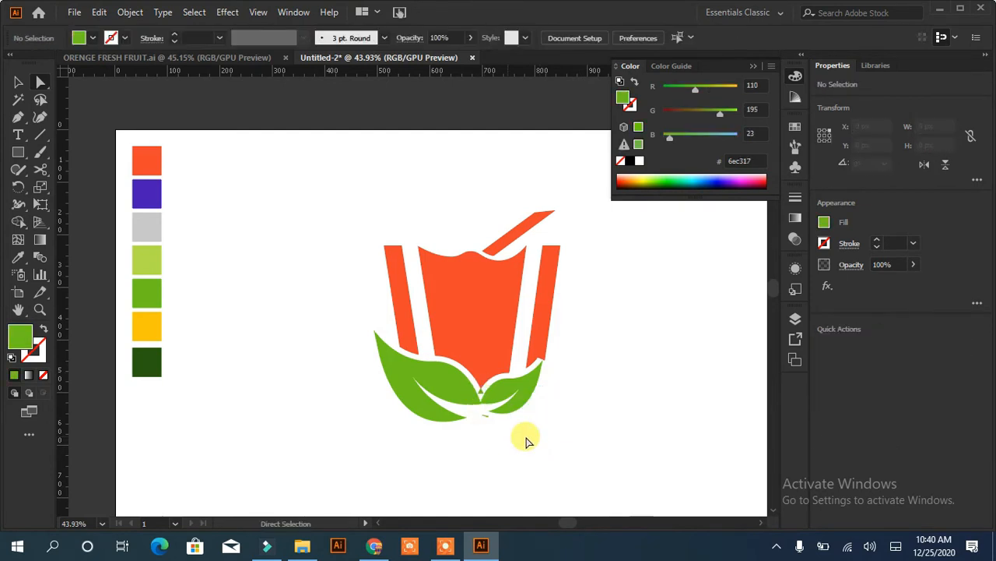
left_click(481, 397)
left_click(484, 397)
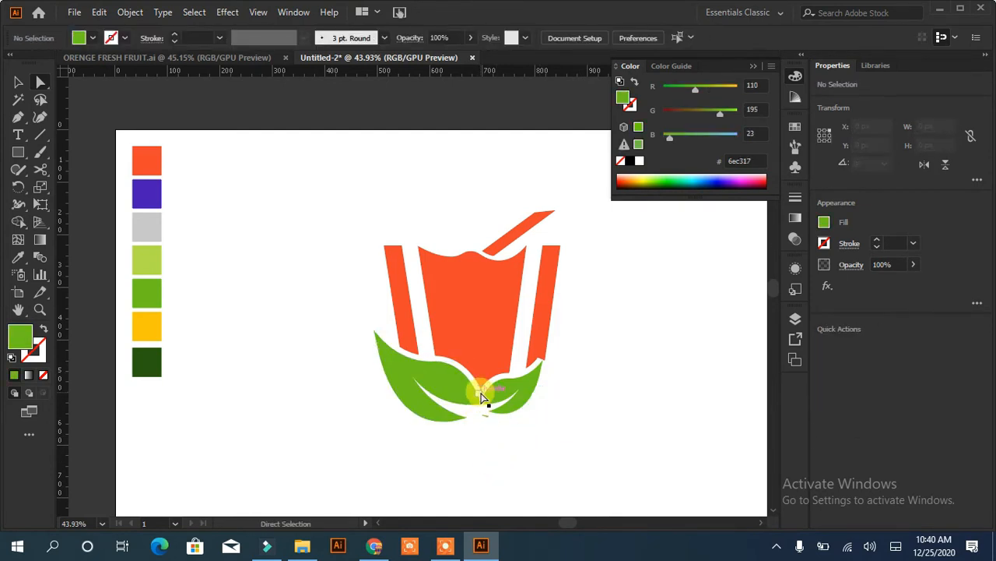
left_click(485, 399)
left_click(483, 397)
left_click(484, 398)
left_click(481, 398)
left_click(498, 454)
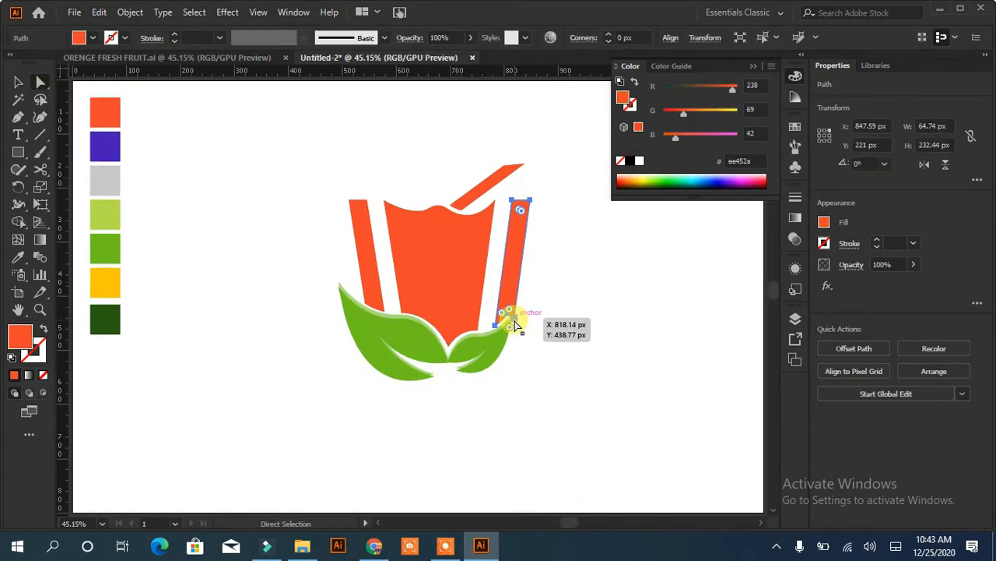
Step: Raise the right side bar's outer lower corner to Y 416.77 px so it clears the smaller leaf's tip
left_click(513, 321)
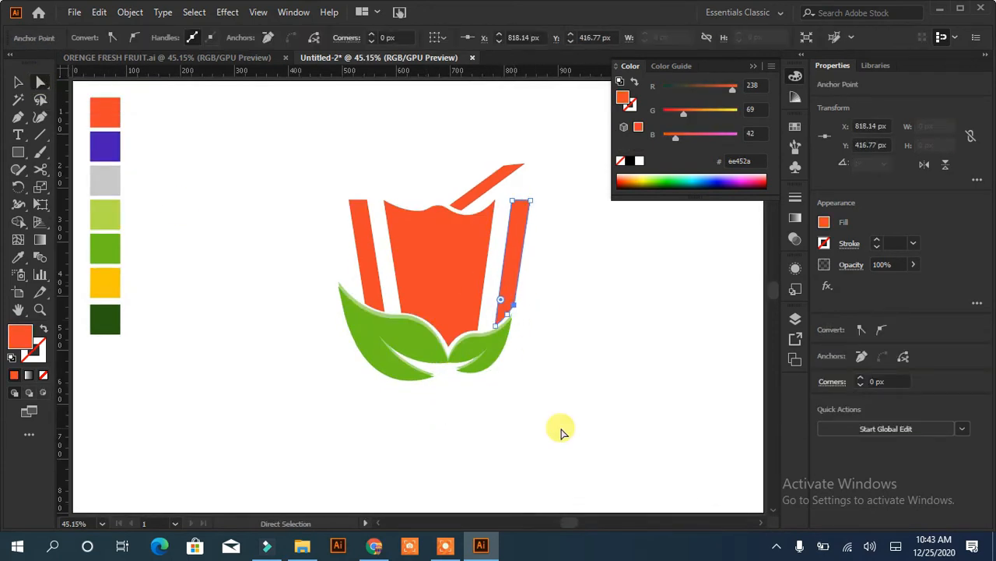
left_click(668, 405)
left_click(502, 299)
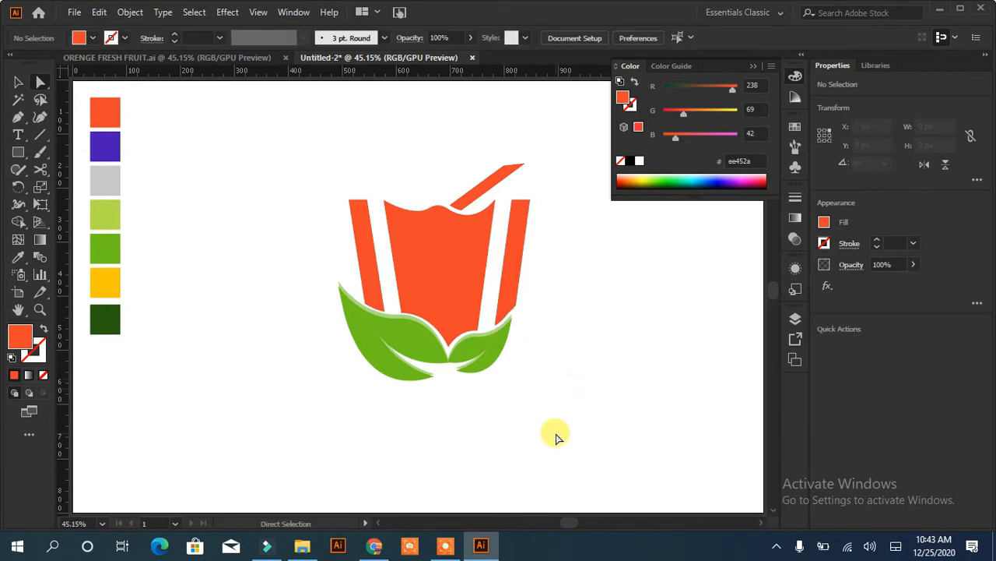
Step: Fill both slanted side bars with the purple from the color swatches
left_click(443, 290)
left_click(362, 256)
left_click(517, 271, "shift")
left_click(109, 147)
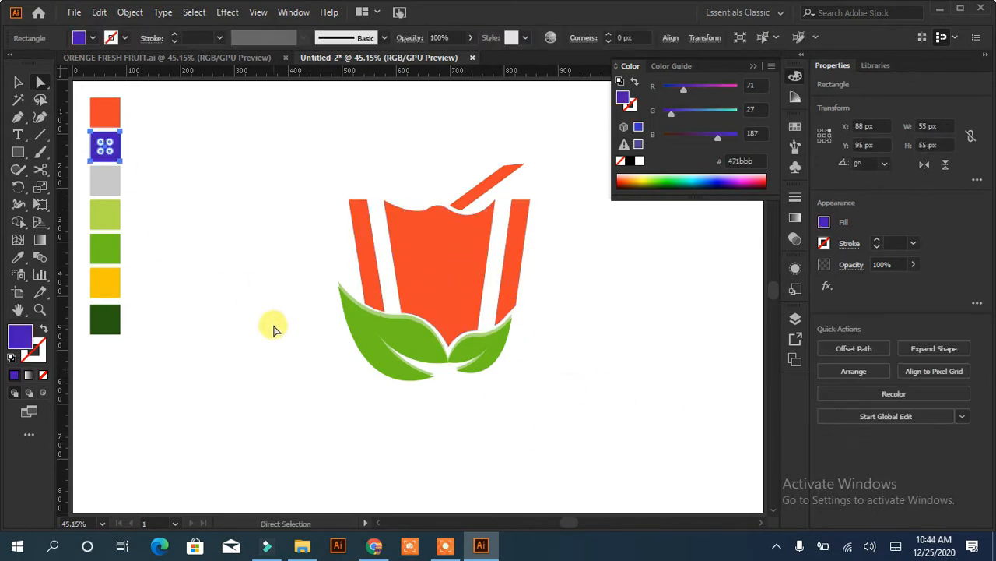
left_click(520, 264)
left_click(369, 269, "shift")
key("i")
left_click(107, 140)
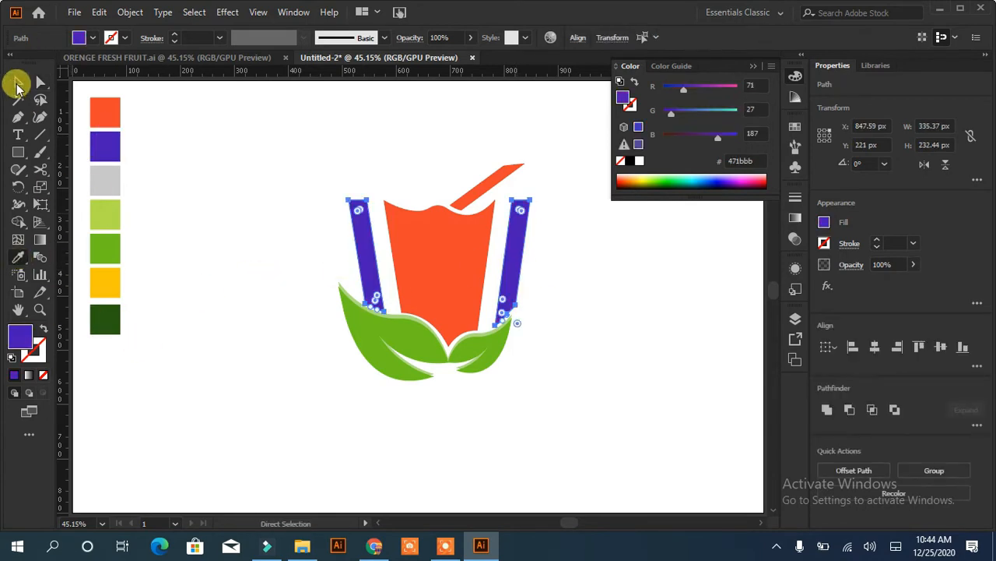
Step: Apply a linear gradient to both side bars and set its starting stop to the purple swatch color
left_click(17, 83)
left_click(795, 217)
left_click(625, 209)
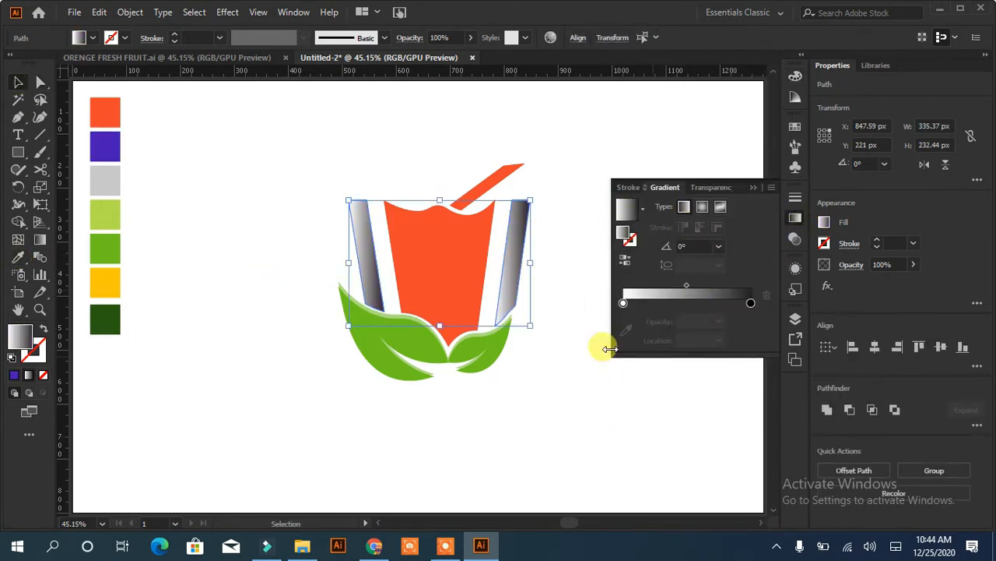
left_click(624, 303)
left_click(628, 331)
left_click(107, 147)
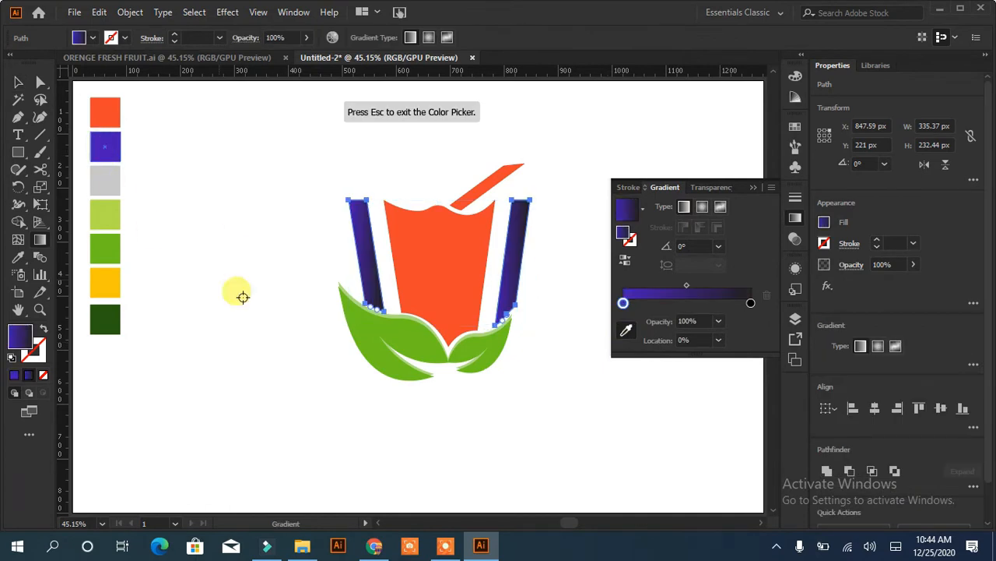
Step: Set the end stop of the side bars' gradient to dark grey, R=77 G=77 B=77
double_click(749, 304)
left_click(615, 381)
left_click(624, 382)
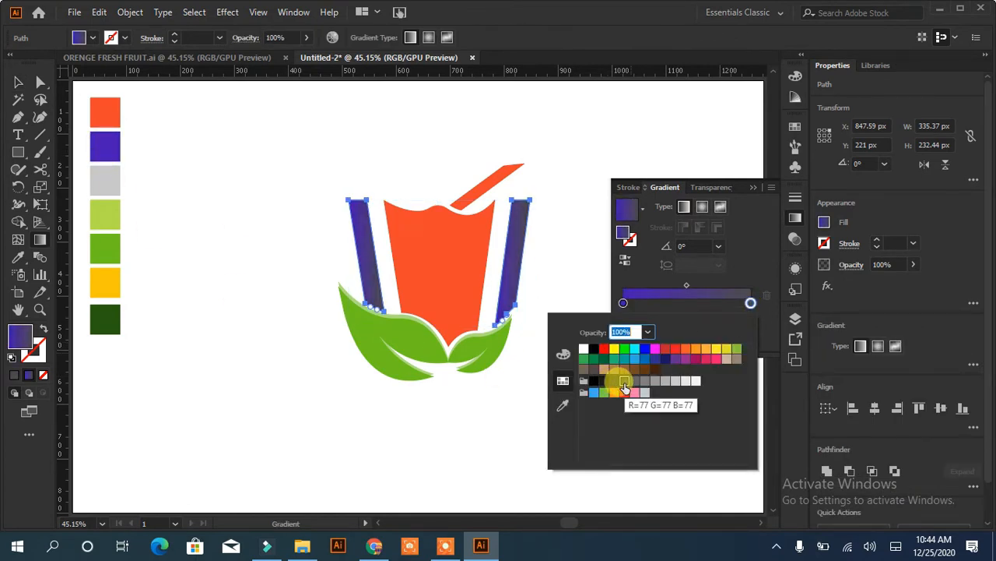
left_click(554, 274)
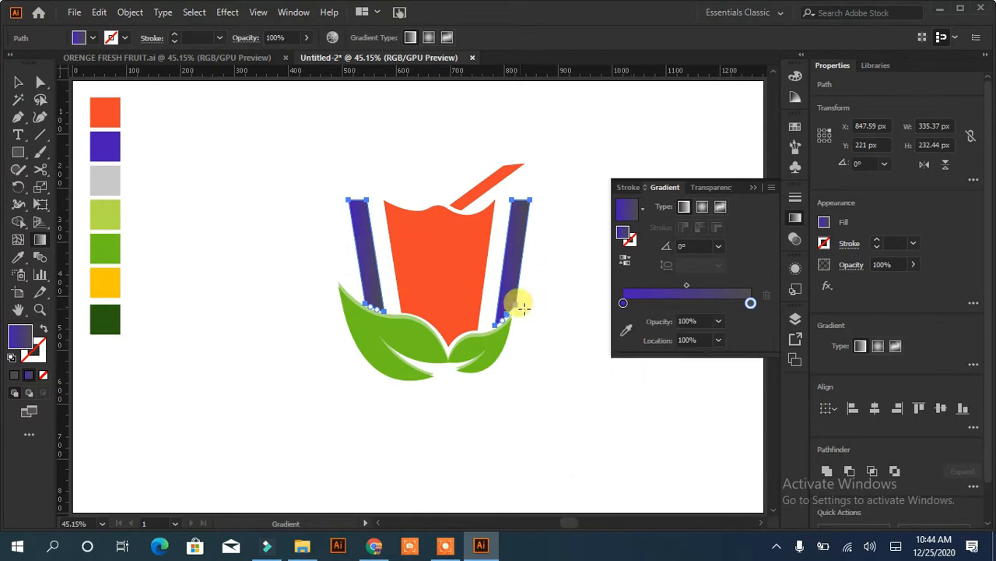
Step: Run the right side bar's gradient along its length at about -96.3°, with purple at the upper end and grey at the base
left_click(18, 82)
left_click(223, 236)
left_click(514, 268)
left_click(711, 228)
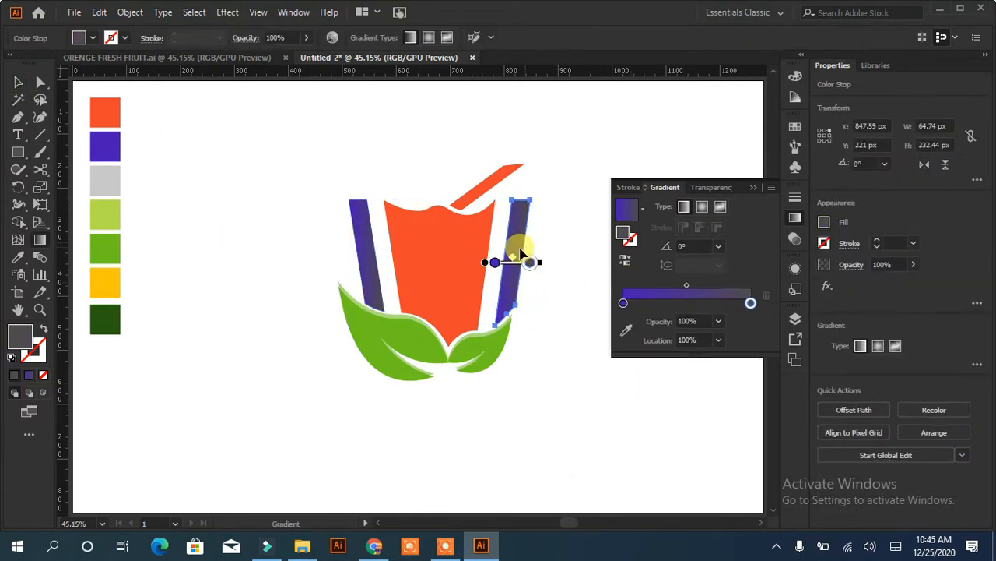
left_click_drag(518, 188, 504, 324)
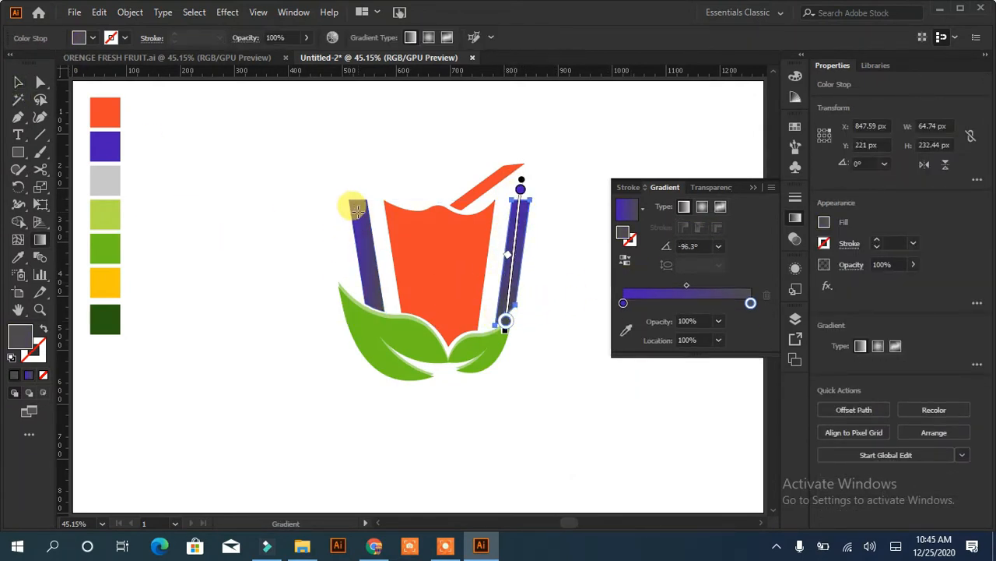
Step: Run the left side bar's gradient along its length at about -79.4°, with purple at the upper end and grey at the base
left_click(18, 82)
left_click(368, 256)
left_click(715, 229)
left_click_drag(353, 186, 379, 314)
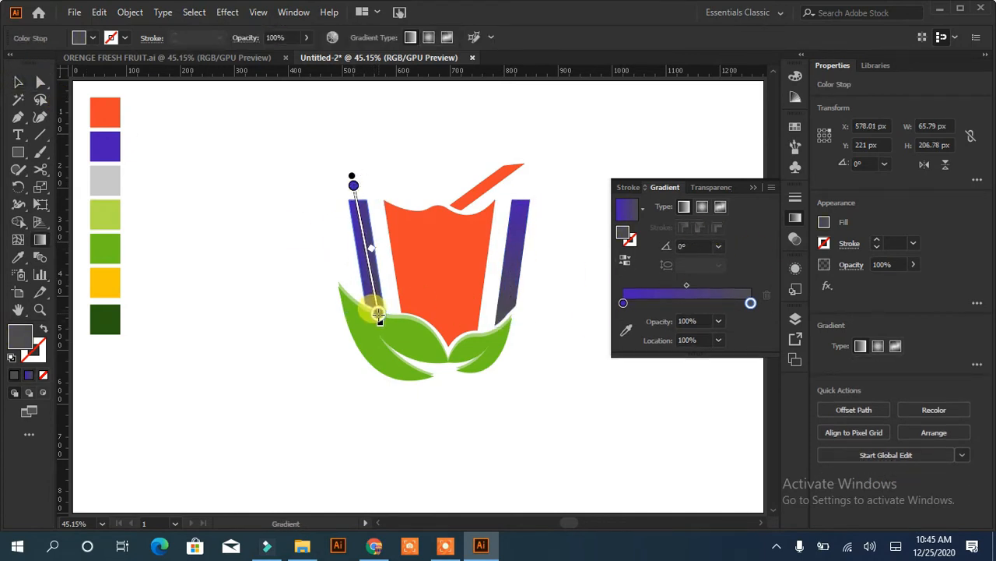
key("v")
left_click(442, 478)
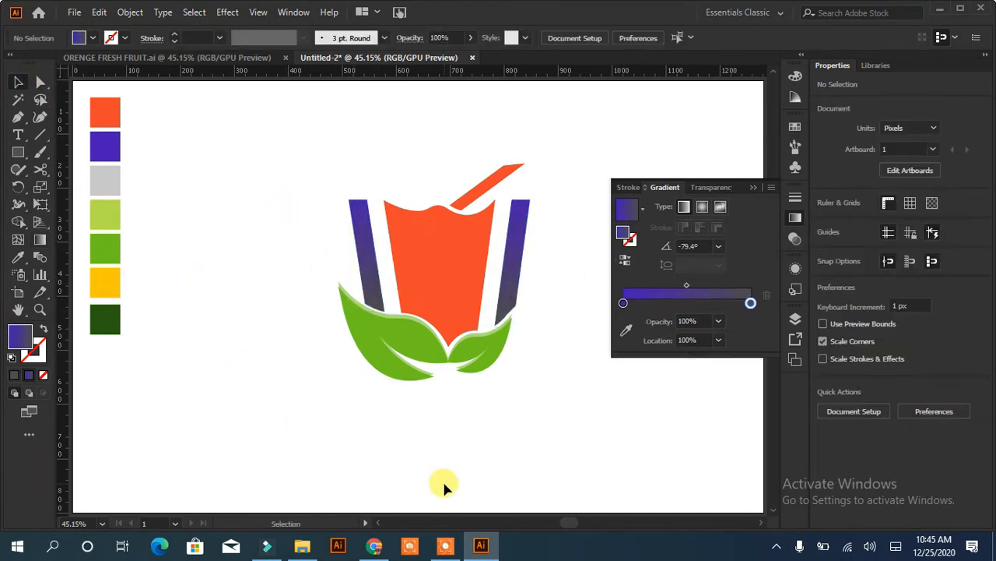
Step: Apply the White, Black gradient preset to the straw
left_click(486, 187)
left_click(795, 218)
left_click(795, 218)
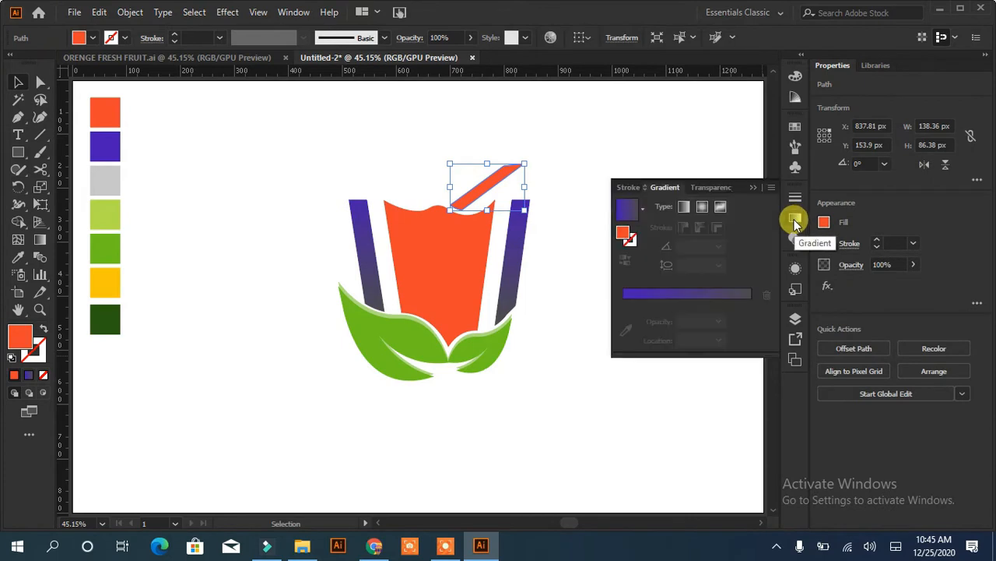
left_click(638, 215)
left_click(642, 214)
scroll(525, 239, "up", 1)
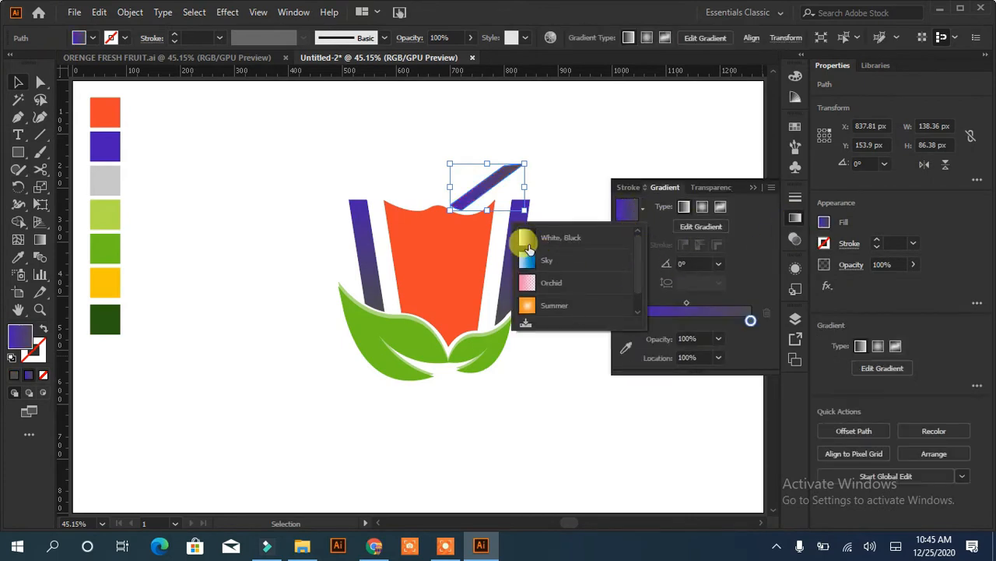
left_click(524, 239)
Step: Run the straw's gradient across its width at about -54.2° and bring the stops closer together, with black at about 75%
left_click(701, 226)
mouse_move(465, 157)
left_mouse_down()
mouse_move(499, 210)
mouse_move(508, 209)
left_mouse_up()
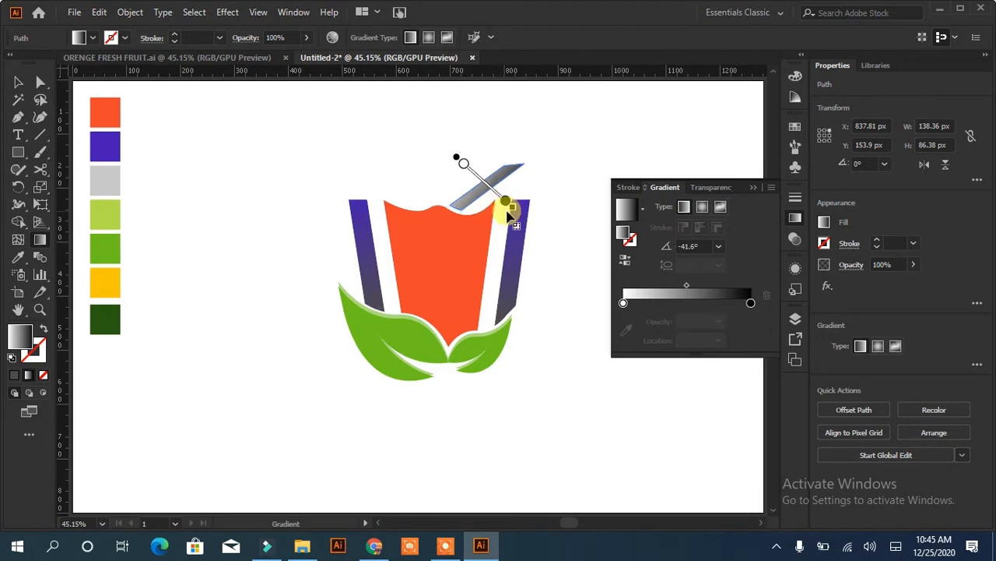
left_click_drag(463, 162, 503, 210)
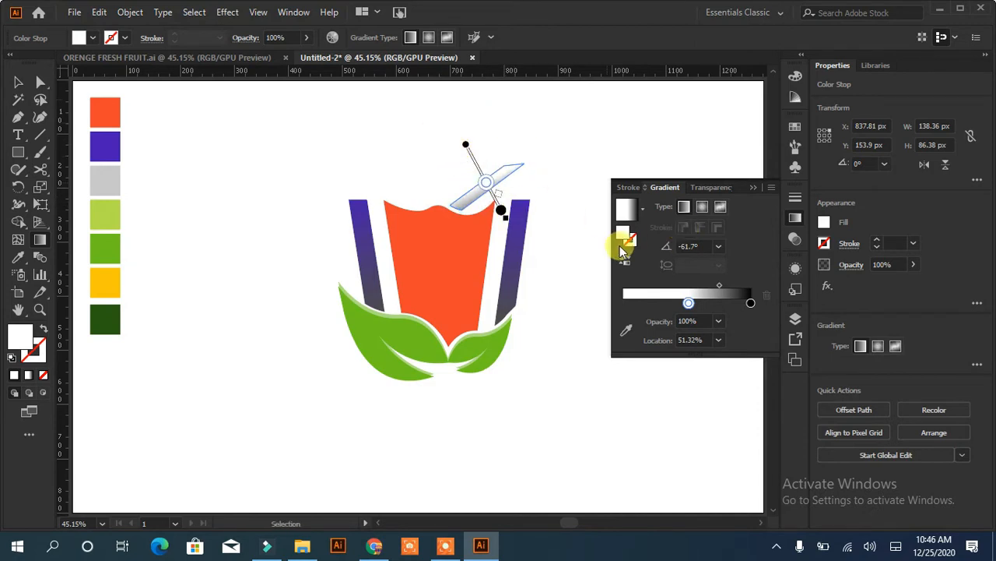
mouse_move(507, 227)
left_mouse_down()
mouse_move(516, 212)
mouse_move(527, 219)
left_mouse_up()
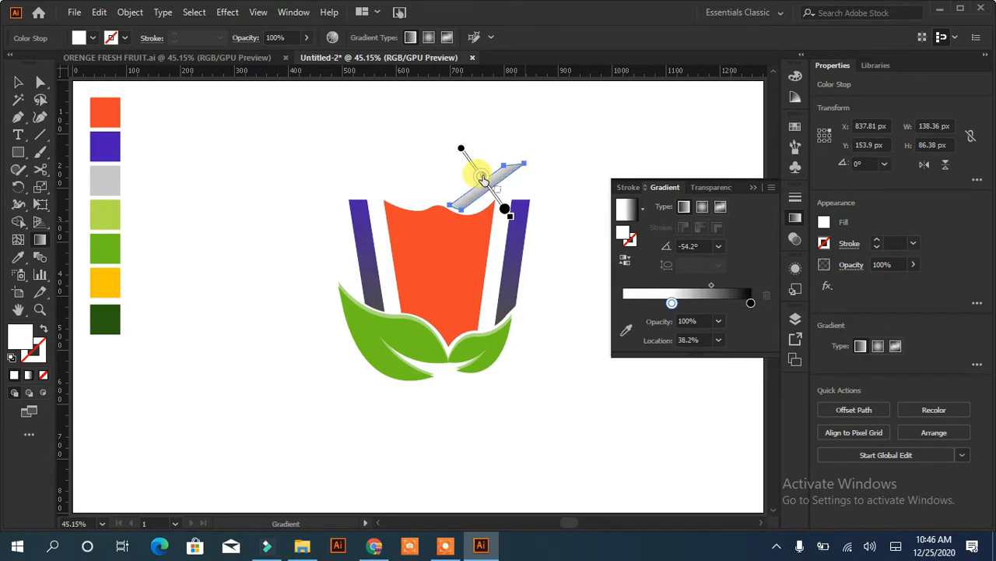
left_click_drag(504, 206, 496, 198)
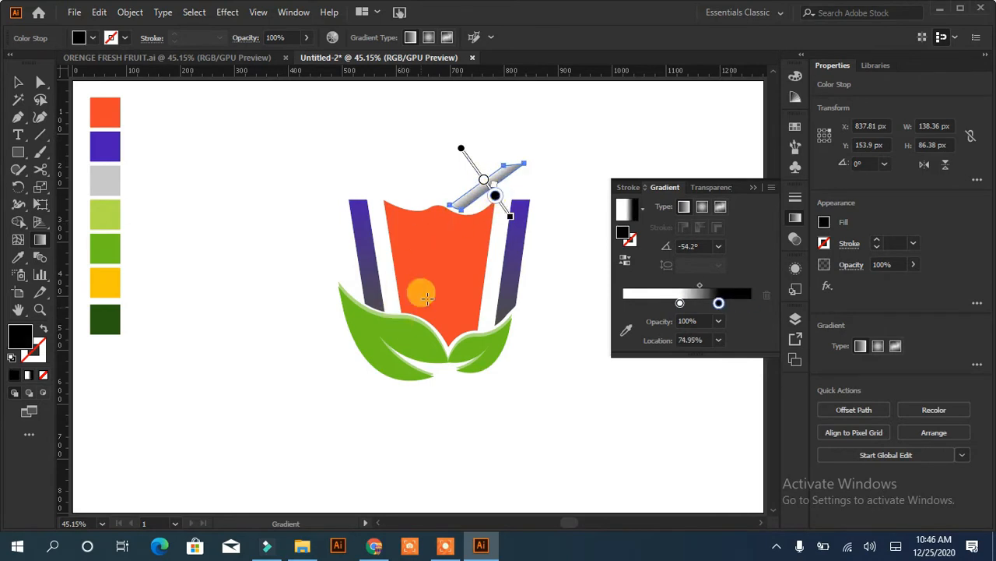
Step: Pull the straw's upper corner point outward to give the straw a squared-off end
left_click(41, 83)
left_click(506, 166)
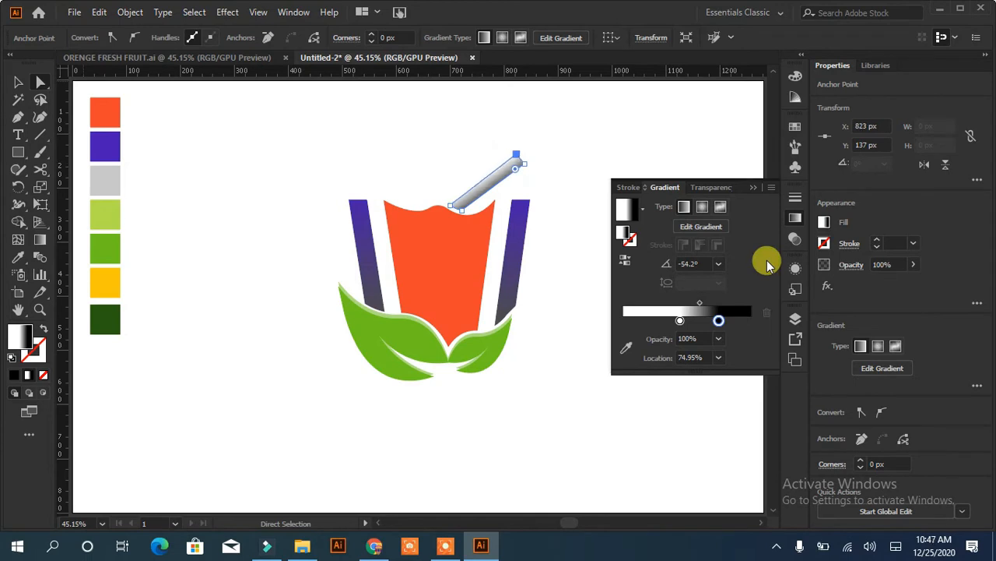
left_click(587, 199)
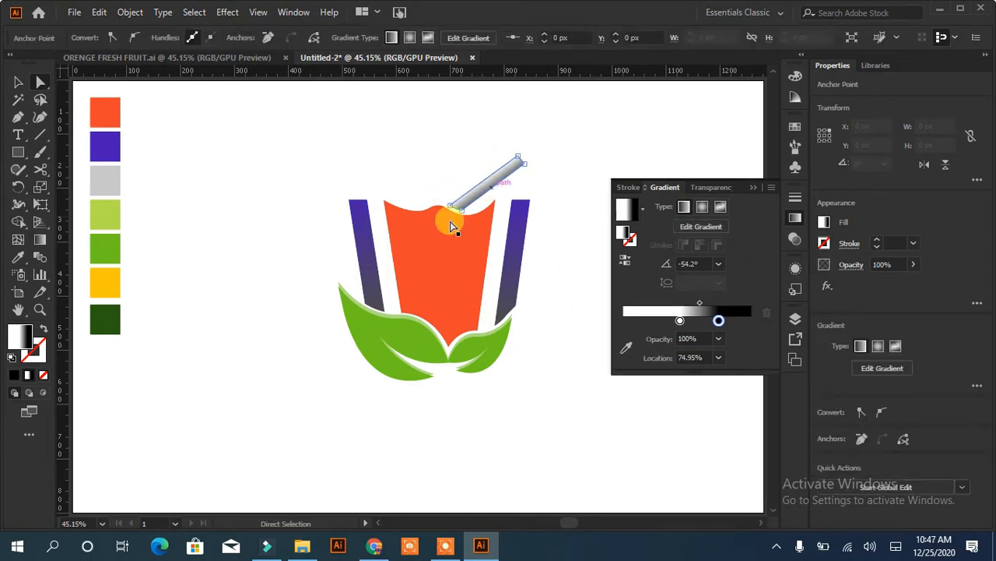
Step: Try to reflect the straw itself across the vertical axis, and undo the reflection
right_click(481, 195)
left_click(669, 469)
left_click(674, 189)
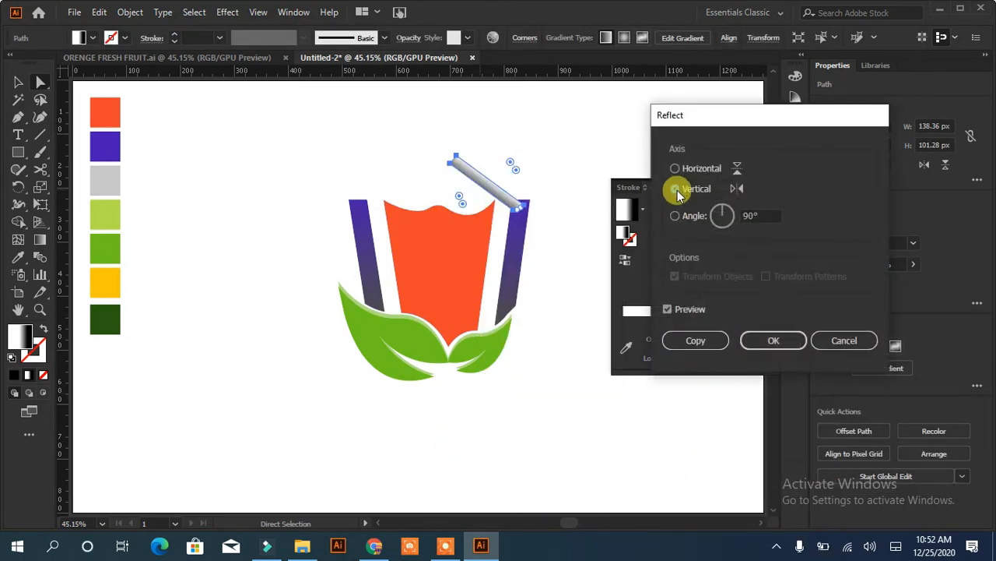
left_click(752, 350)
key("ctrl+z")
Step: Create a copy of the straw reflected across the vertical axis
right_click(494, 180)
mouse_move(550, 406)
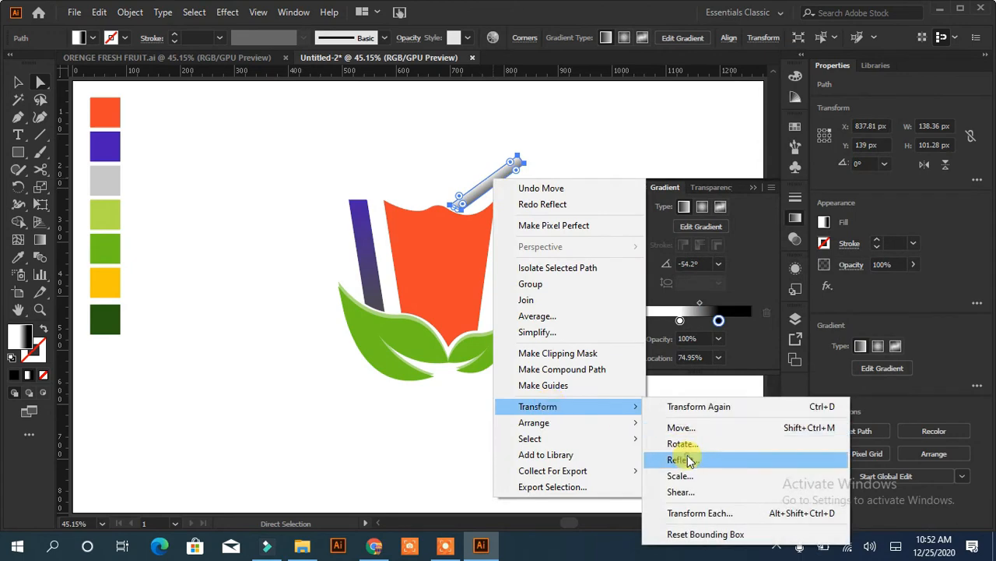
left_click(689, 461)
left_click(690, 340)
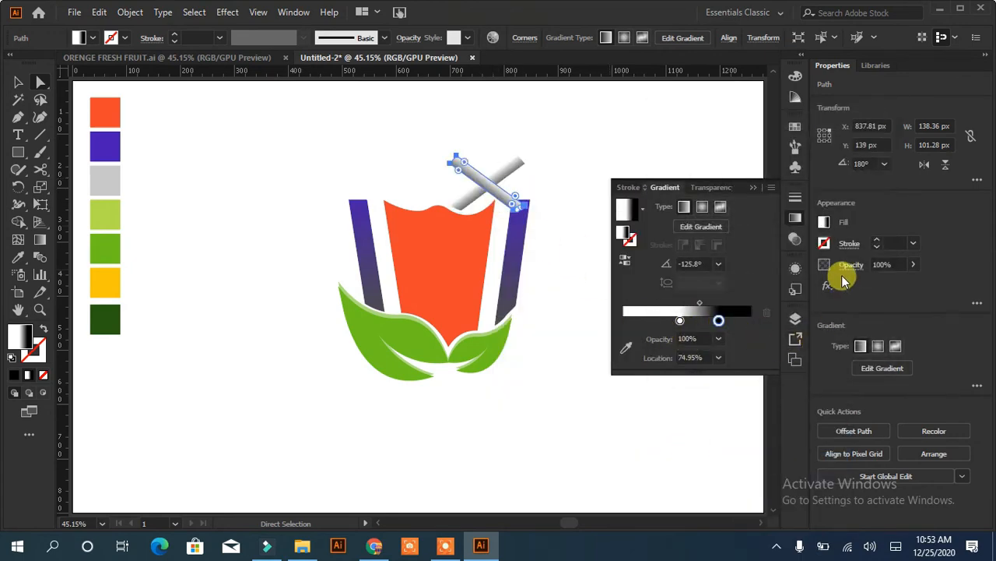
Step: Try reflecting the straw copy across the horizontal axis, and reflect it back
right_click(481, 189)
mouse_move(565, 424)
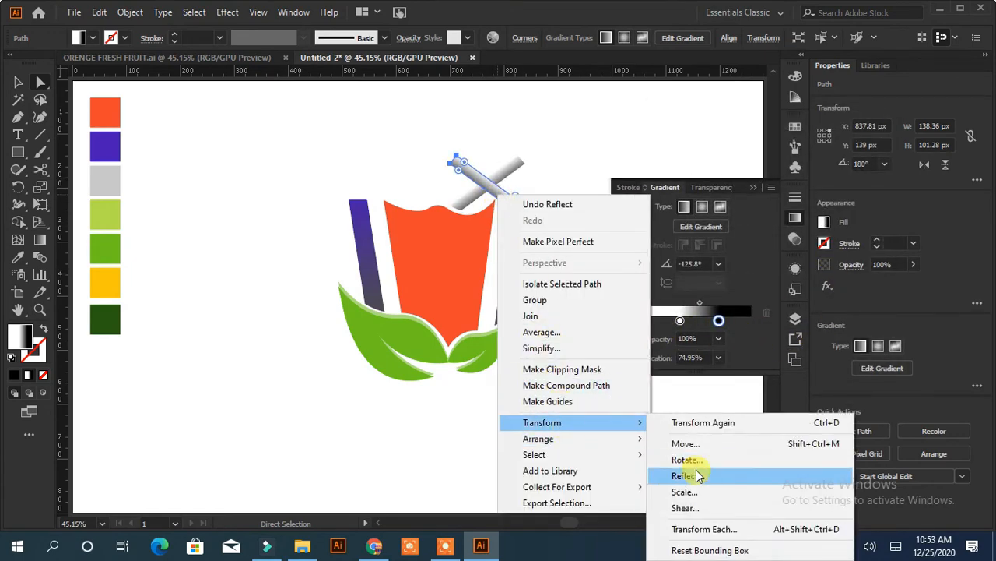
left_click(686, 476)
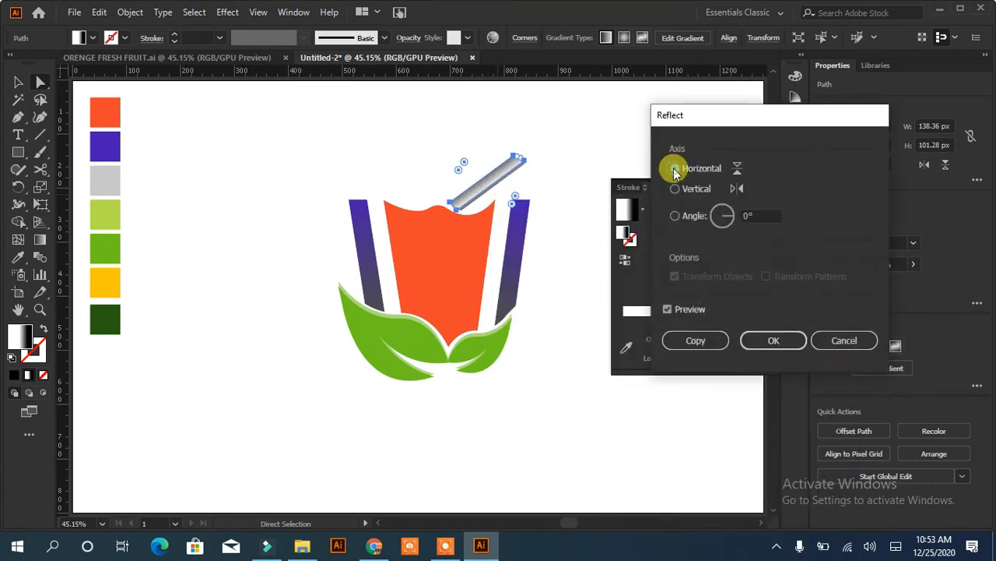
left_click(774, 340)
right_click(499, 180)
mouse_move(565, 428)
mouse_move(561, 407)
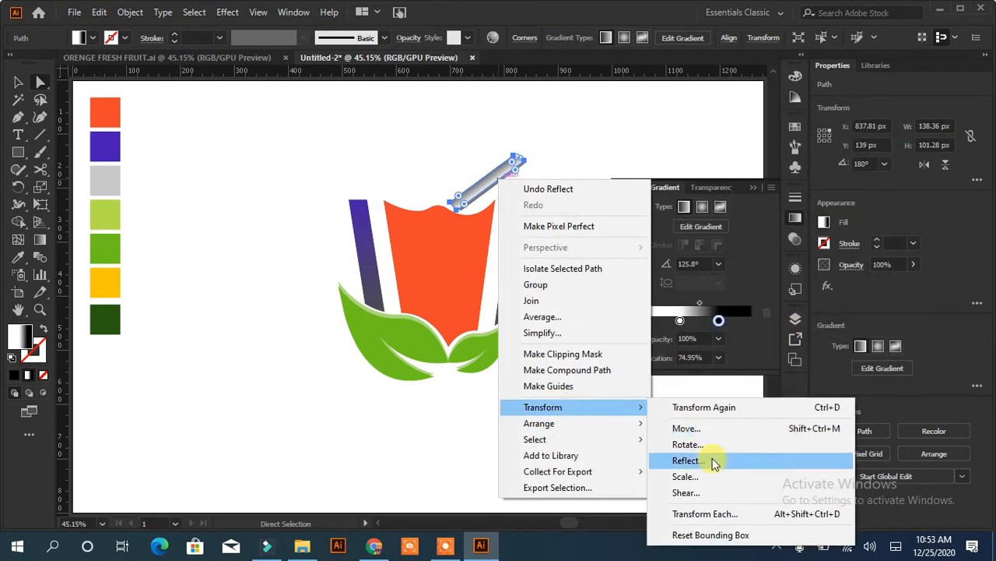
left_click(706, 459)
left_click(771, 344)
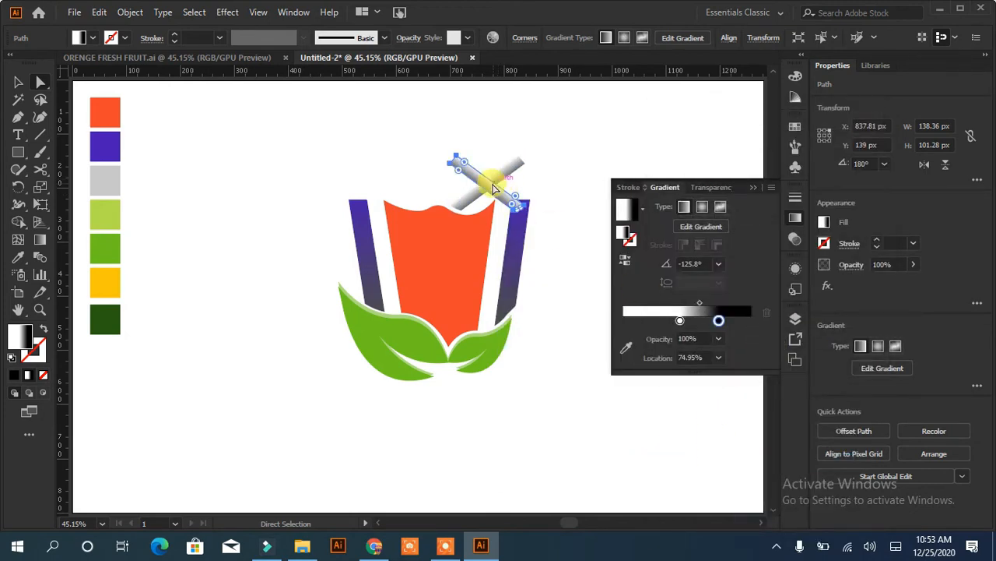
Step: Place the straw copy in the liquid below the straw's lower end, scaled down and rotated to a steeper slant
left_click_drag(489, 180, 483, 252)
left_click(18, 82)
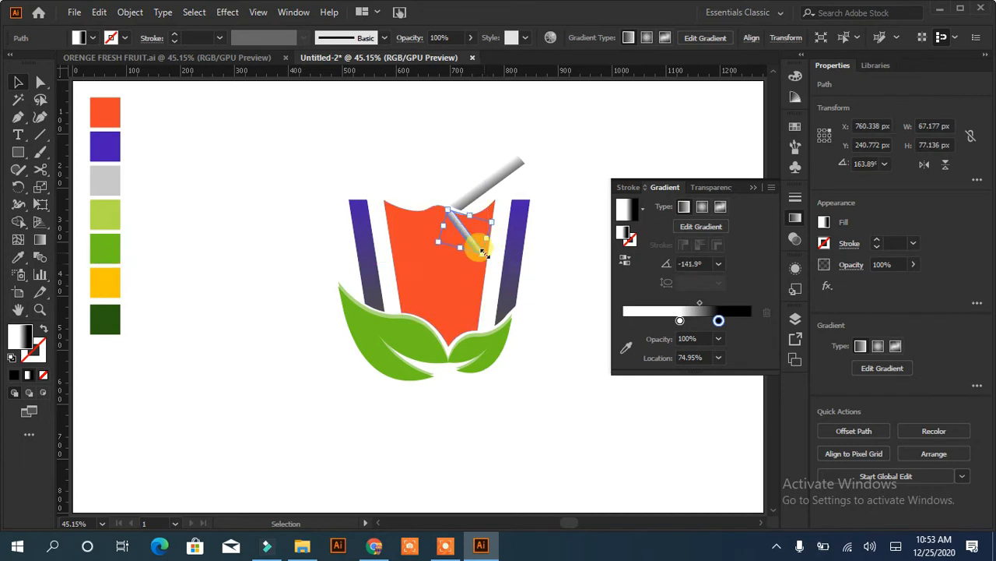
Step: Reshape the straw copy's corner points, lowering its upper edge beneath the liquid's wave and adjusting its lower end
key("ctrl+equal")
key("ctrl+equal")
key("ctrl+equal")
key("ctrl+equal")
key("ctrl+equal")
key("a")
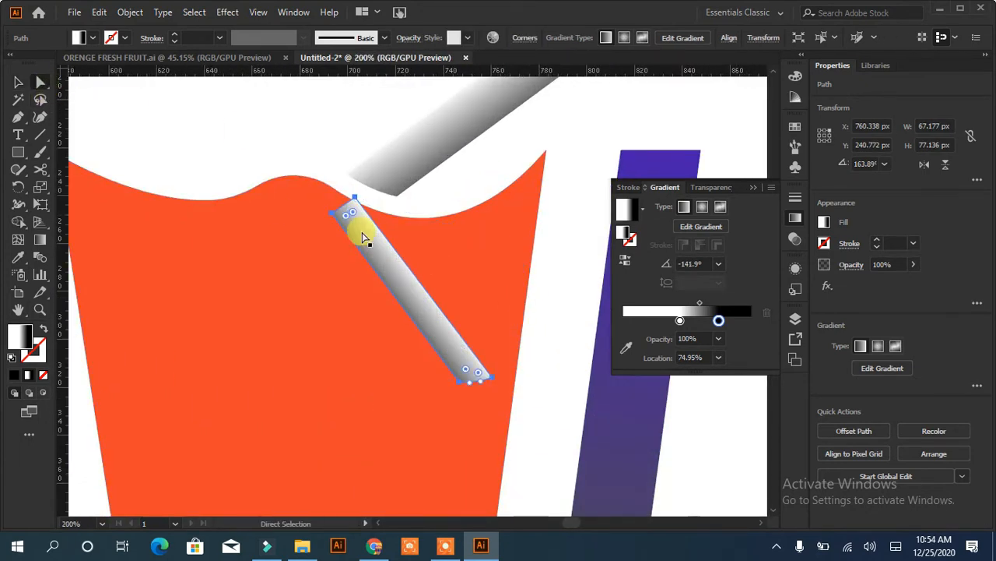
left_click_drag(358, 205, 381, 240)
left_click_drag(490, 386, 469, 402)
left_click(382, 272)
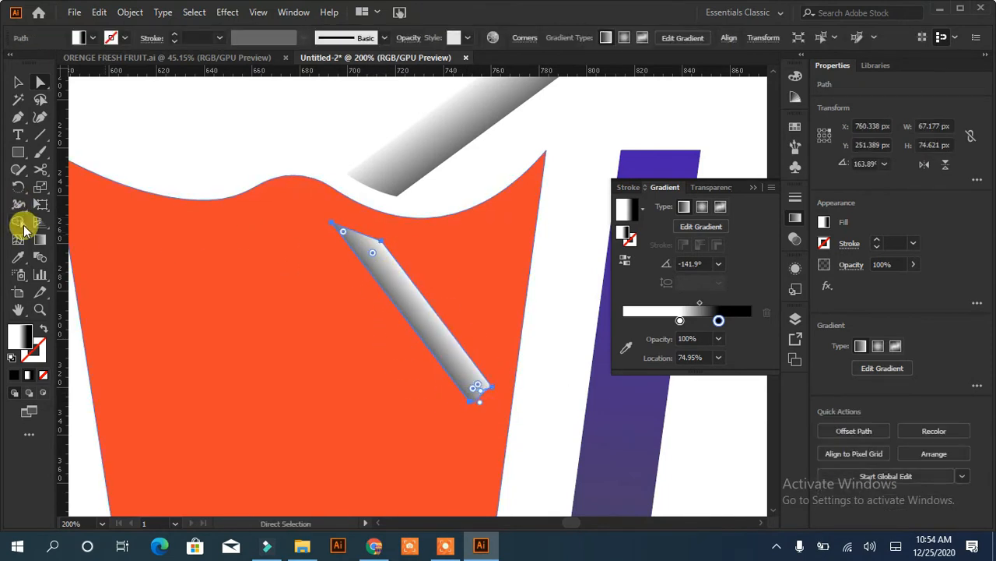
Step: Fill the straw copy with the liquid's orange using the Eyedropper
left_click(18, 256)
left_click(217, 258)
key("a")
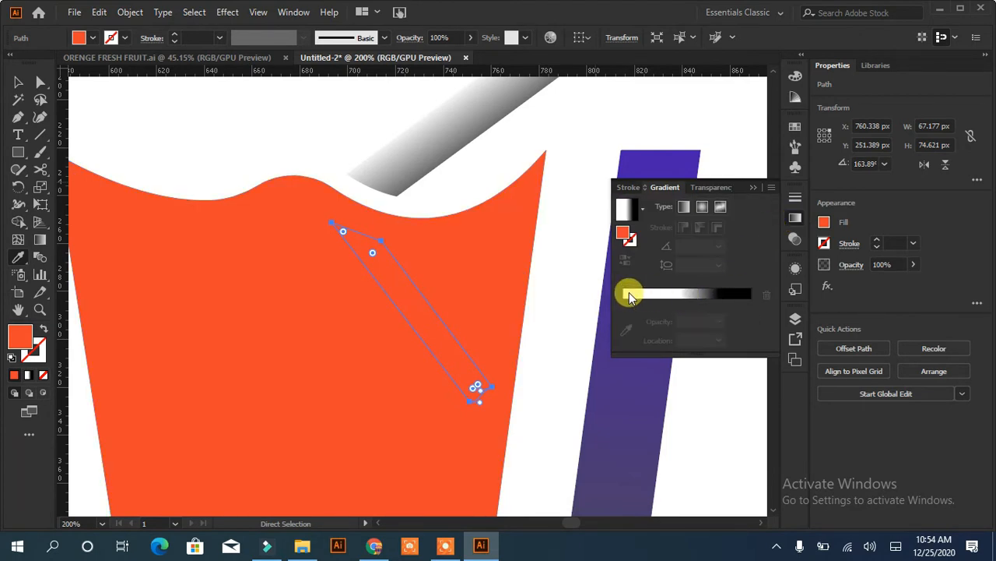
Step: Fill the straw copy inside the liquid with the amber yellow swatch color using the Eyedropper
key("ctrl+0")
key("i")
left_click(113, 289)
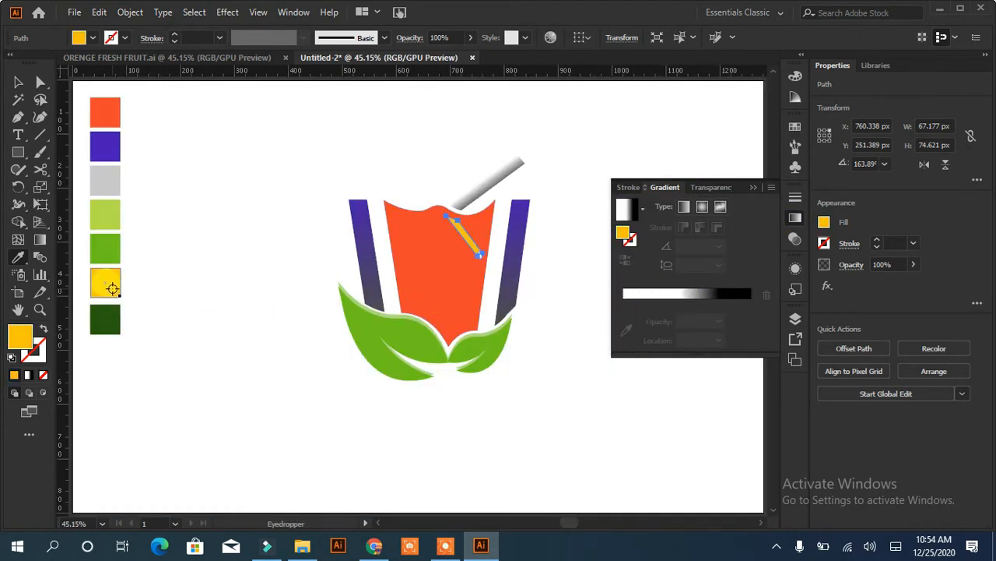
key("a")
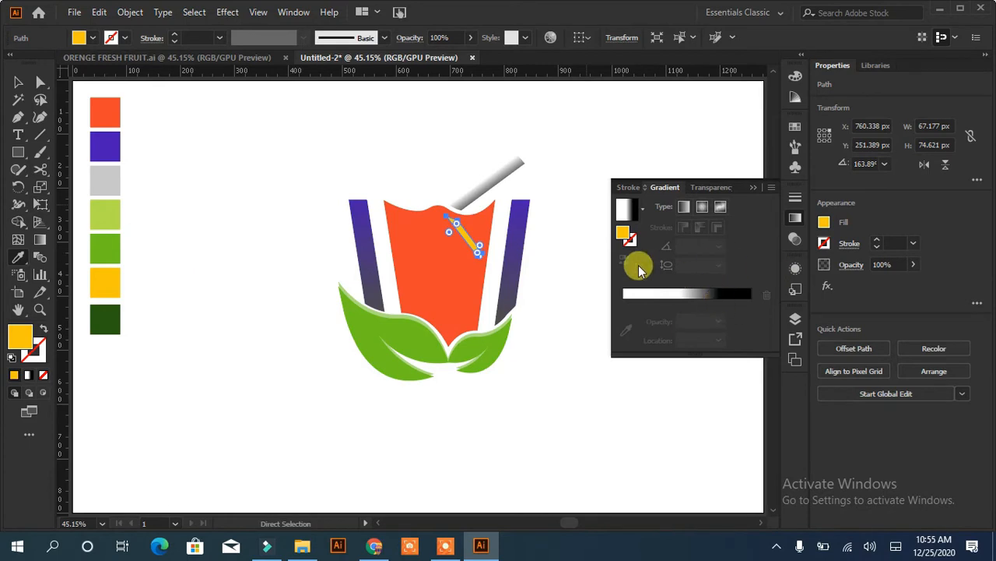
left_click(642, 209)
left_click(639, 243)
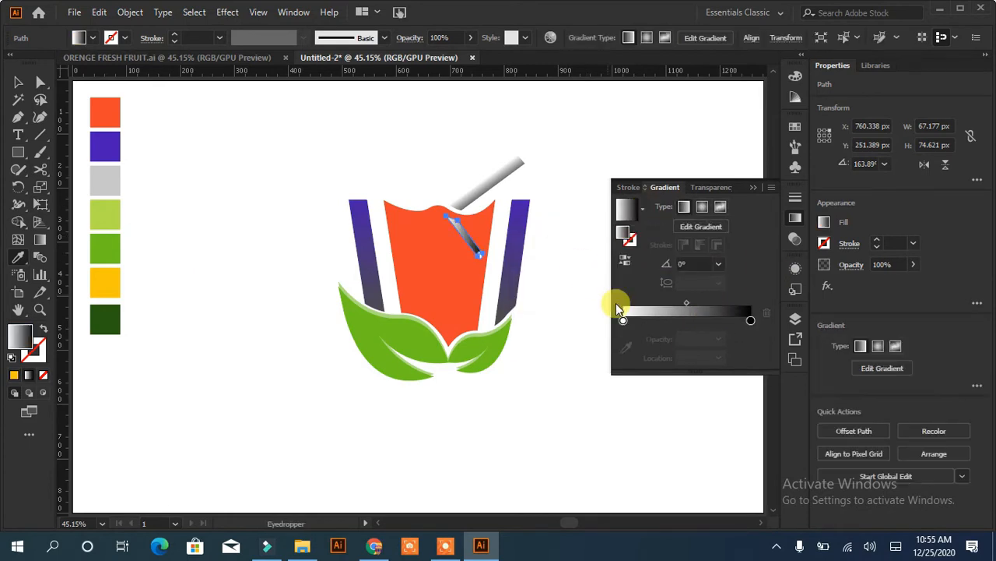
left_click(19, 258)
left_click(110, 109)
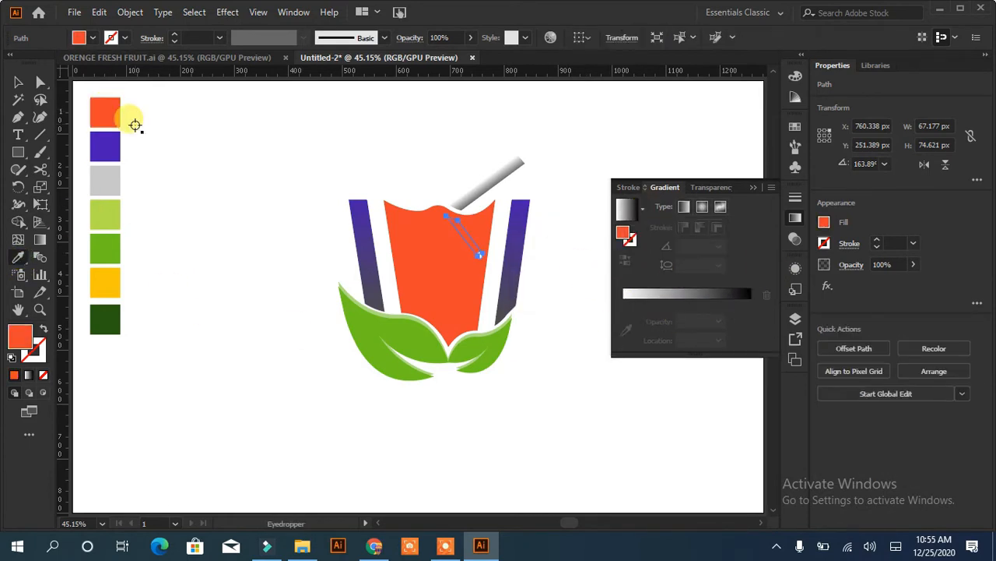
Step: Apply a linear gradient to the straw copy inside the liquid and color its first stop with the amber yellow swatch
left_click(627, 211)
left_click(750, 320)
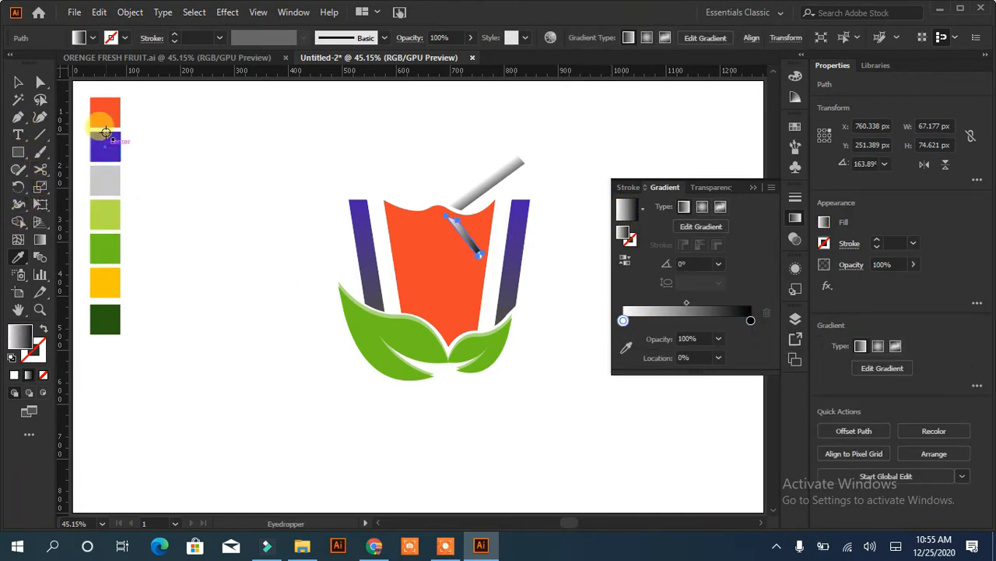
left_click(102, 288)
left_click(680, 309)
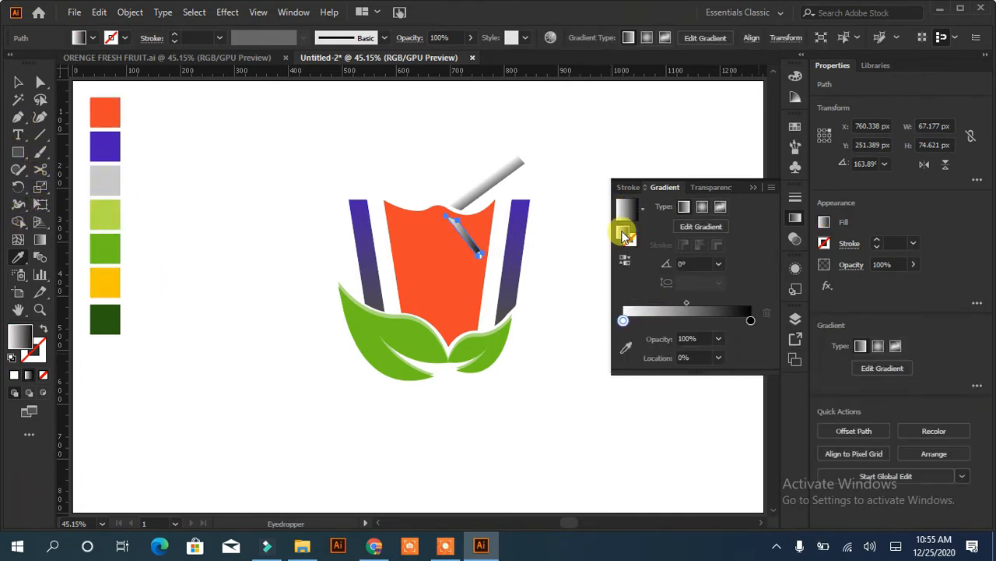
left_click(697, 233)
left_click(623, 303)
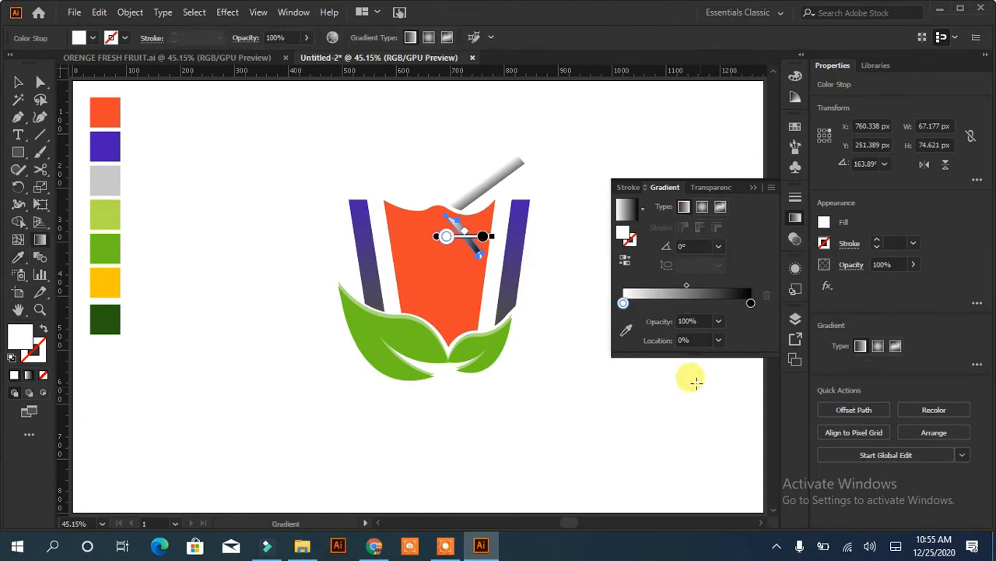
left_click(626, 330)
left_click(104, 277)
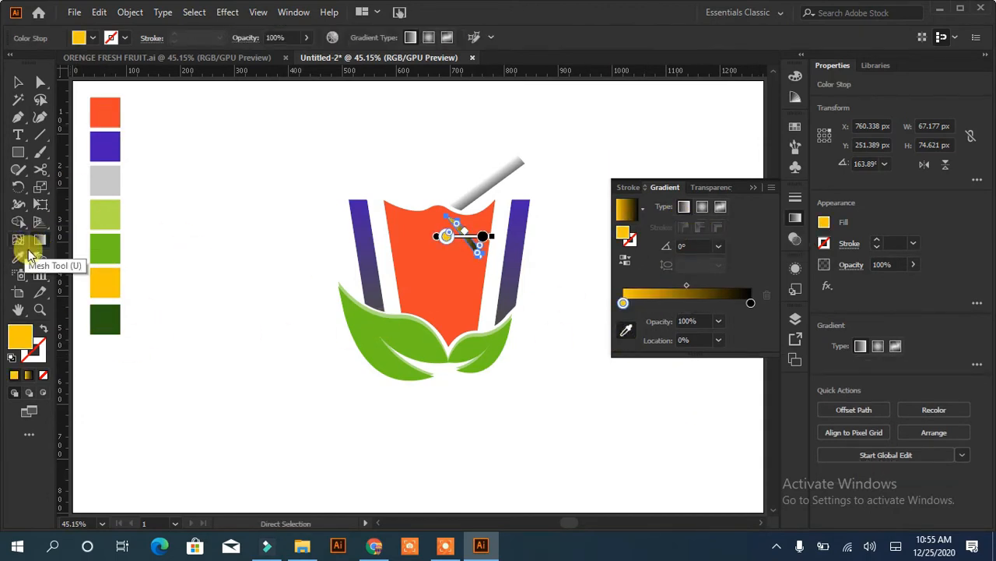
Step: Color the black end stop of the straw copy's gradient with the orange swatch color
left_click(751, 303)
left_click(19, 259)
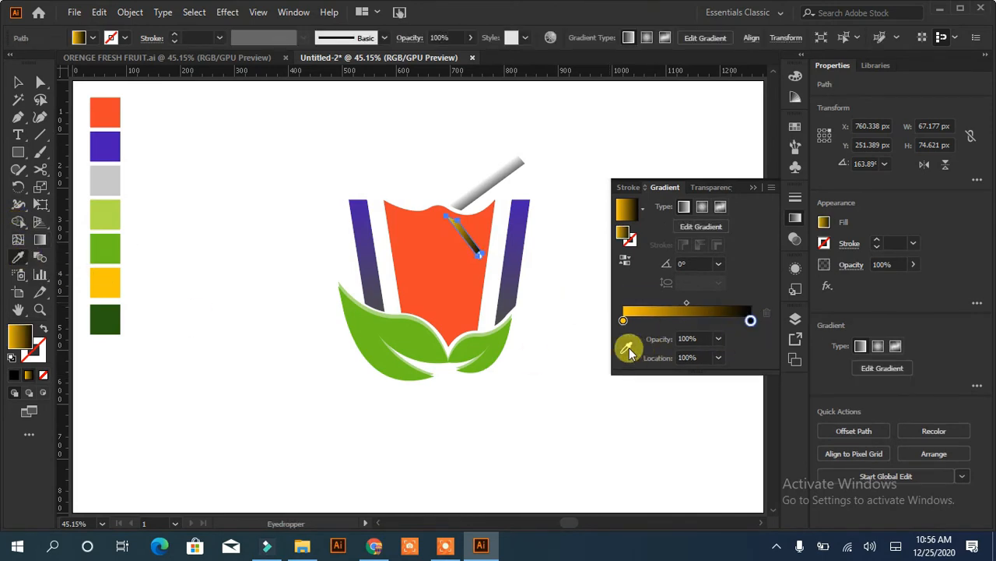
left_click(627, 349)
left_click(101, 109)
Step: Reverse the straw copy's gradient to run from orange to amber yellow, with the orange stop moved slightly inward
left_click(18, 82)
left_click(750, 321)
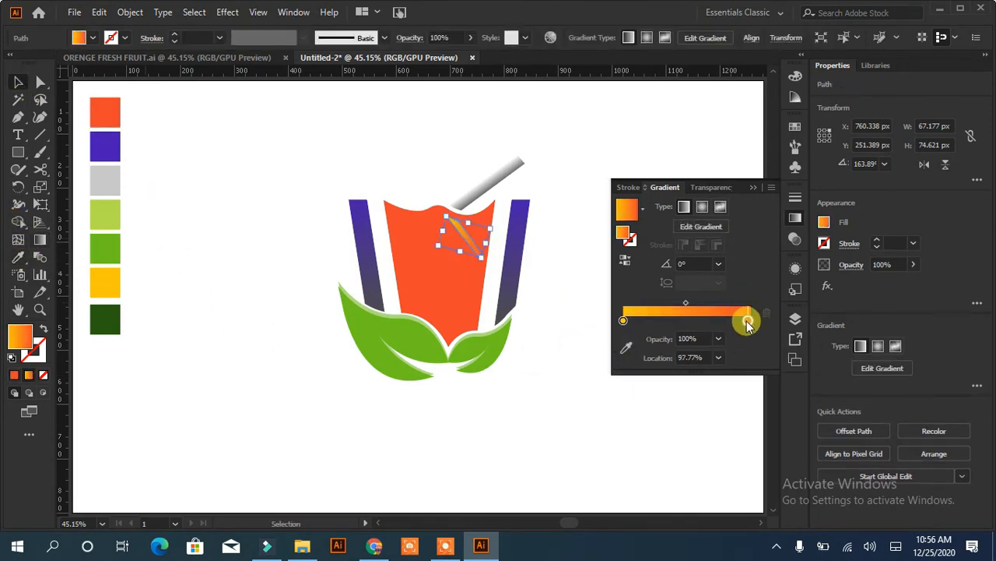
left_click_drag(746, 320, 725, 337)
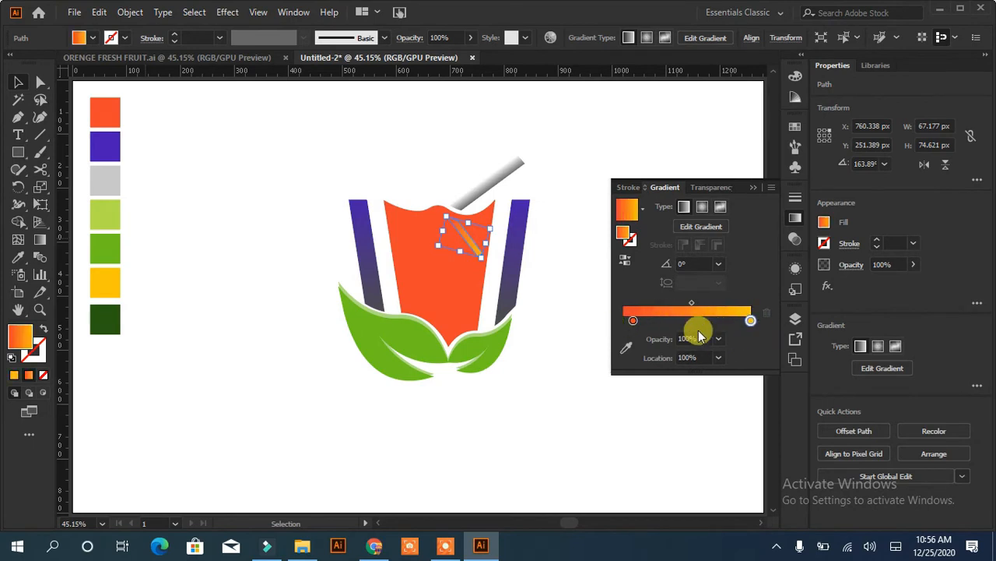
Step: Fill the liquid shape with the same orange-to-amber linear gradient
left_click(420, 269)
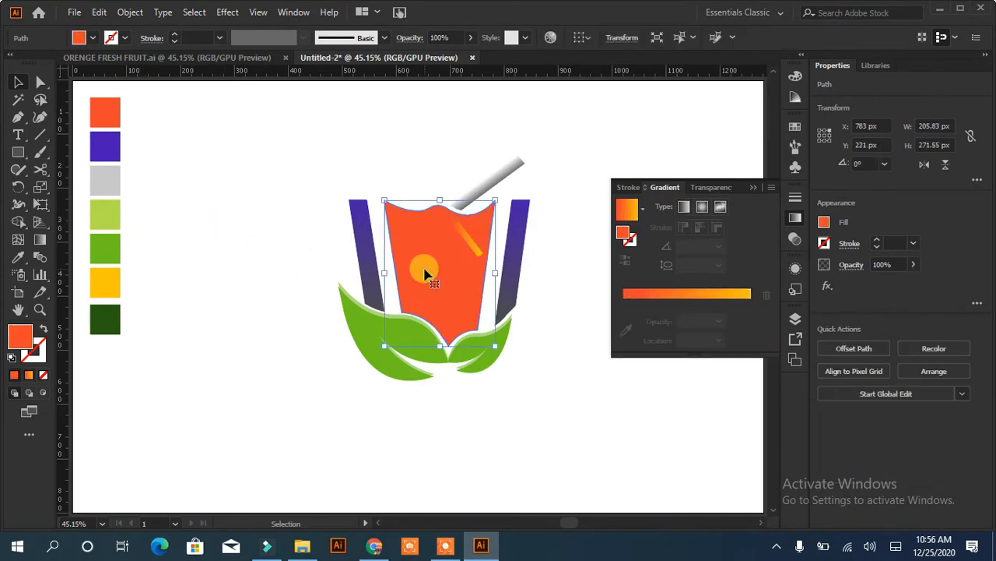
left_click(685, 207)
left_click(576, 362)
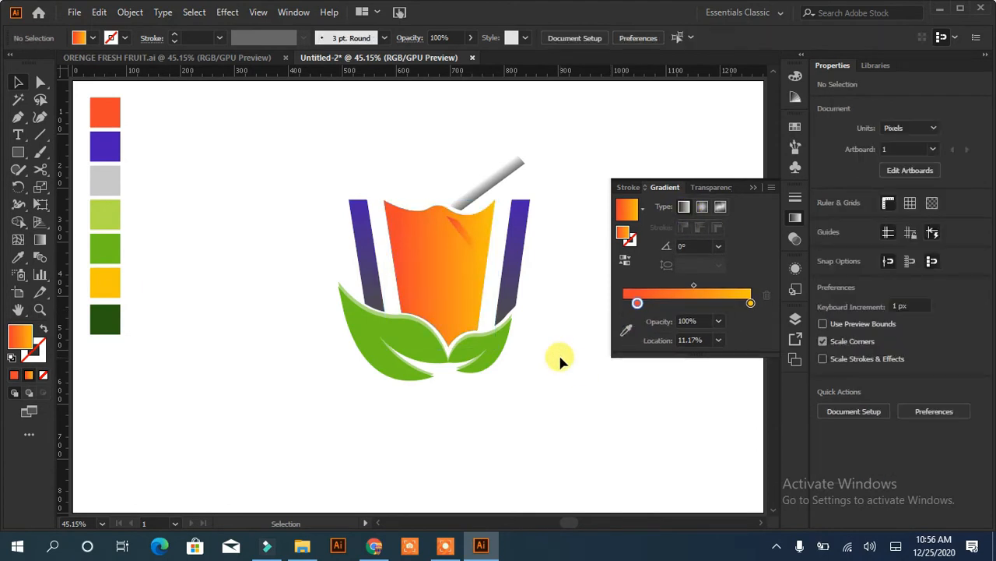
Step: Draw a closed, narrow drip with rounded ends down the middle of the liquid using the Pen tool, about 26 px wide and 175 px tall
key("p")
left_click(433, 201)
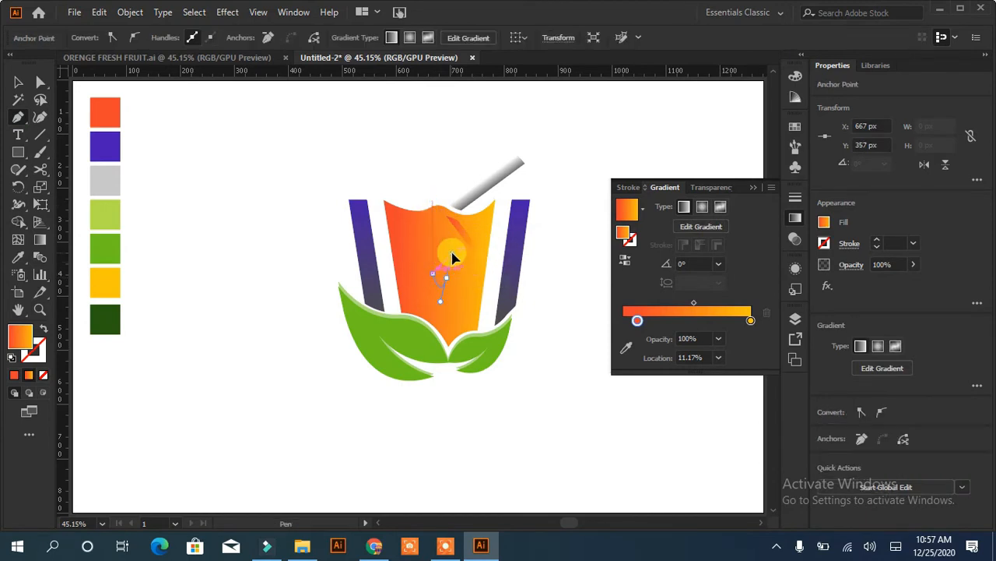
left_click(446, 277)
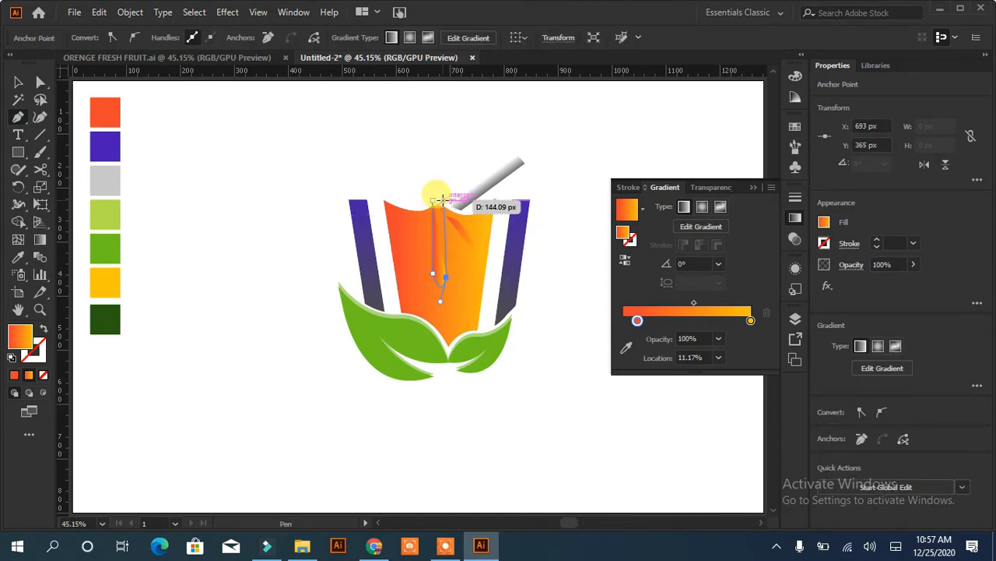
left_click(444, 201)
left_click_drag(448, 187, 436, 201)
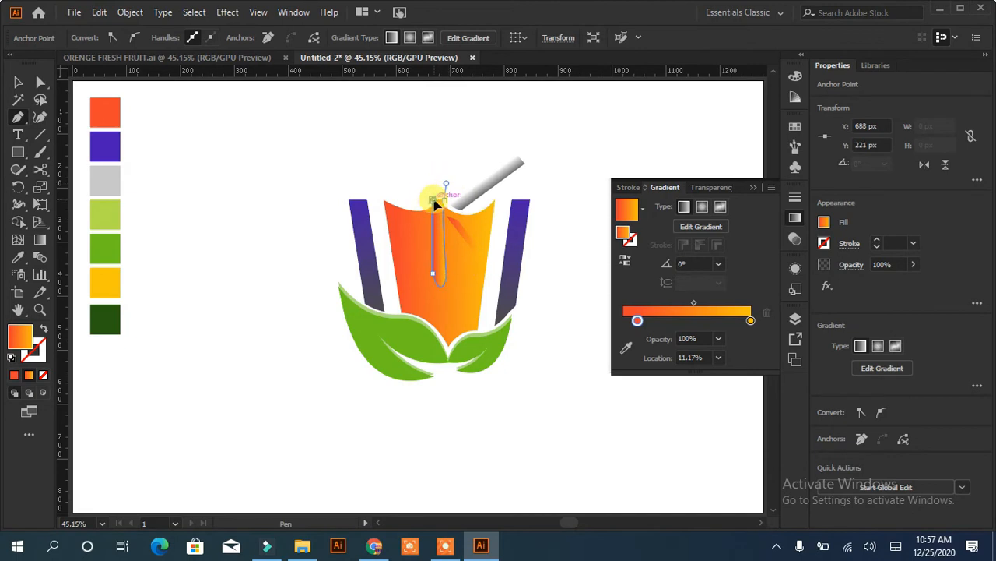
left_click(434, 200)
Step: Curve the drip's straight left edge inward using the Anchor Point tool
left_click(40, 82)
left_click(428, 196)
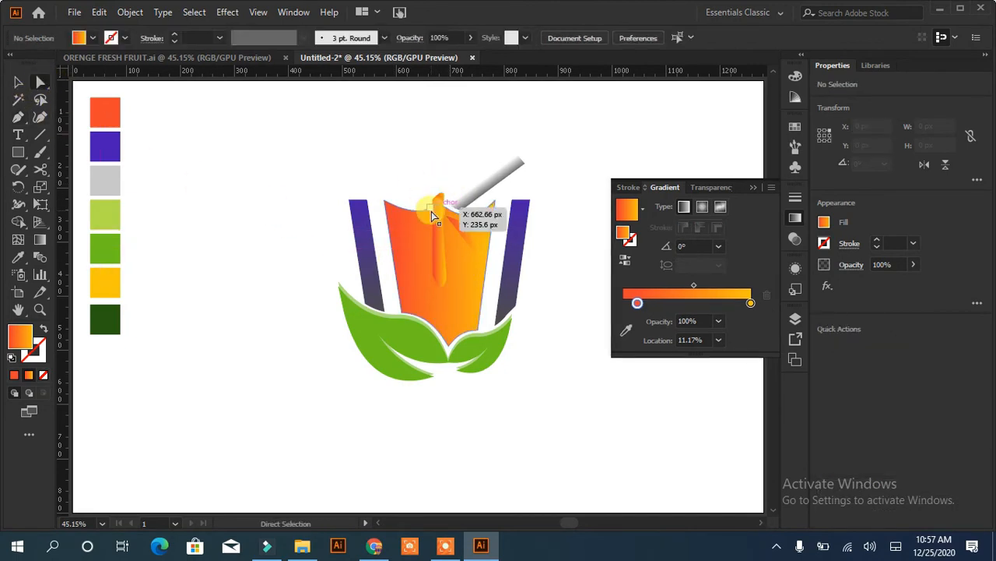
left_click(431, 211)
left_click_drag(19, 117, 31, 167)
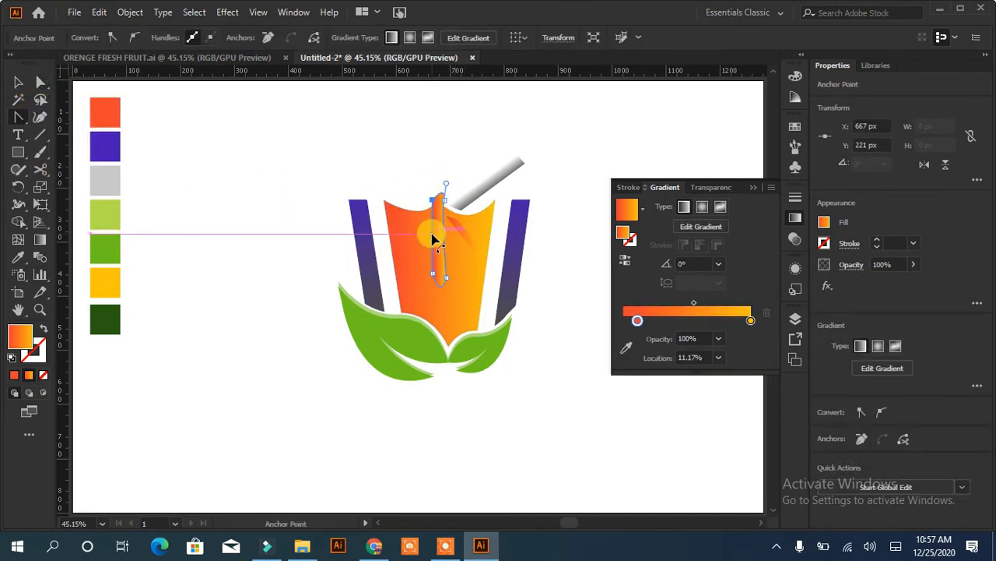
left_click_drag(437, 234, 436, 235)
Step: Fill the drip shape with the lightest grey swatch
left_click(41, 83)
left_click(823, 223)
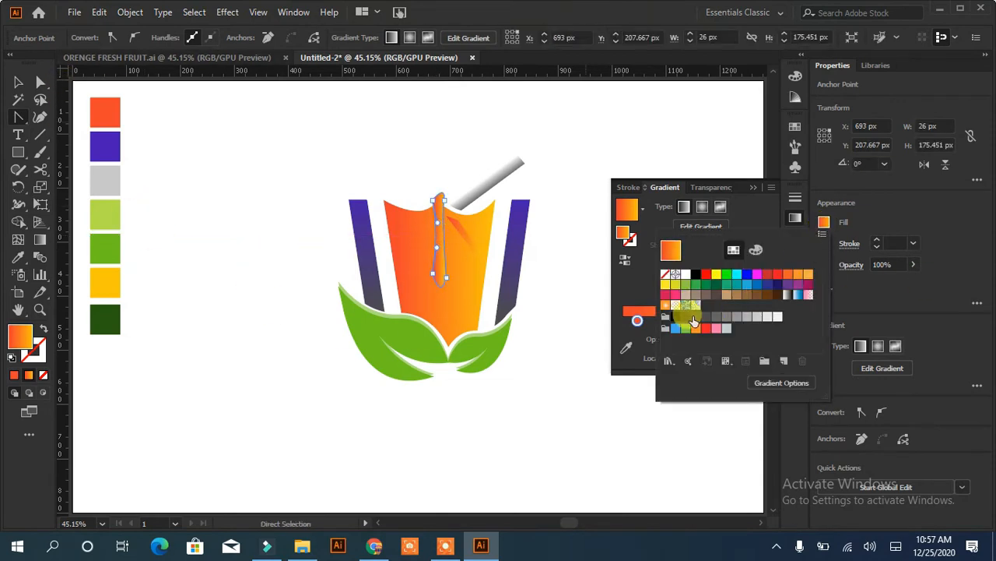
left_click(778, 317)
Step: Trim the part of the drip that sticks out above the liquid's wavy edge using the Shape Builder
left_click(18, 84)
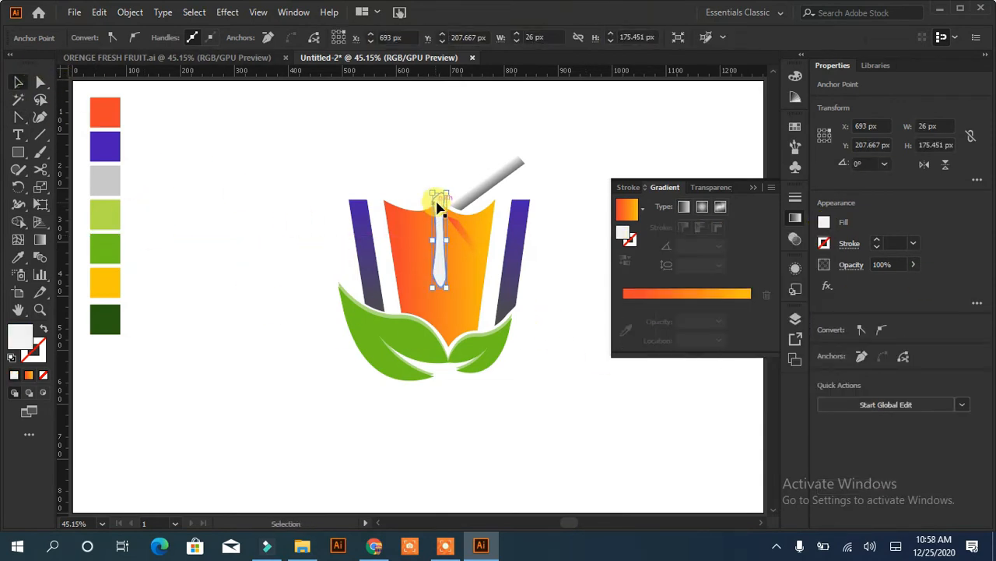
left_click(417, 226, "shift")
left_click(18, 222)
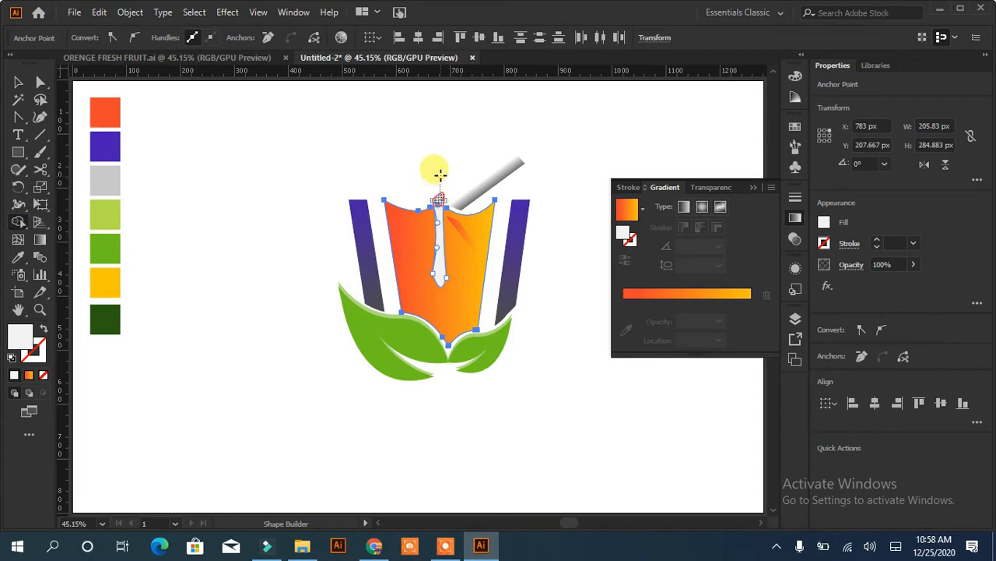
left_click_drag(441, 176, 434, 169)
left_click(18, 83)
left_click(264, 273)
Step: Refine the anchor points at the drip's lower end and place a copy of the drip slightly higher on its left side
left_click(440, 282)
left_click(42, 85)
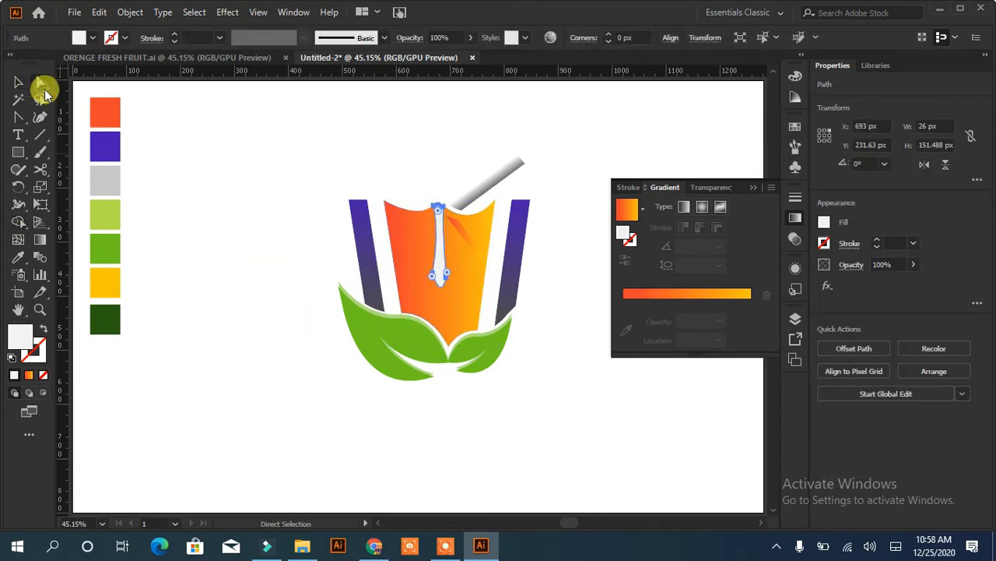
left_click(445, 278)
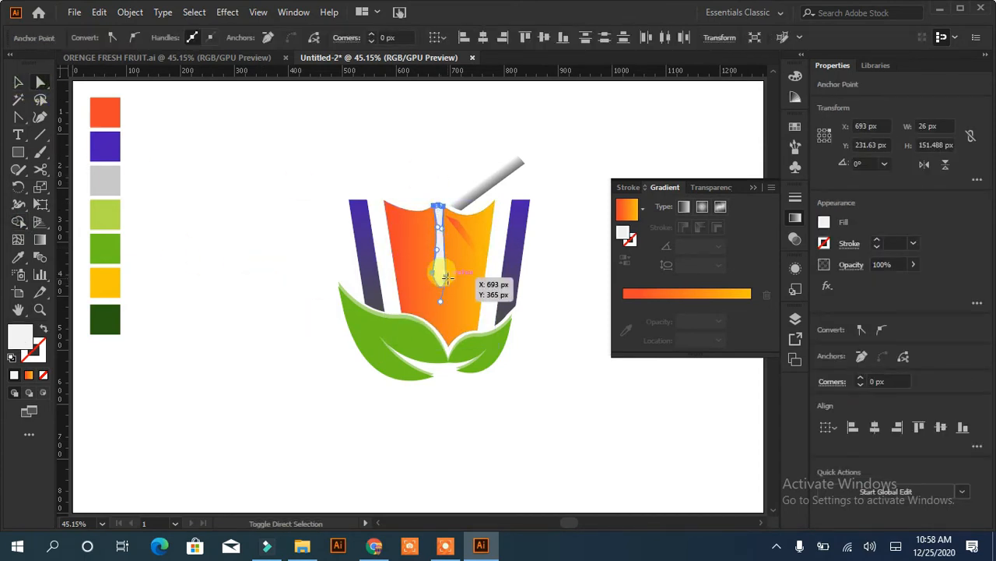
left_click(432, 275, "shift")
left_click(286, 244)
left_click(446, 277)
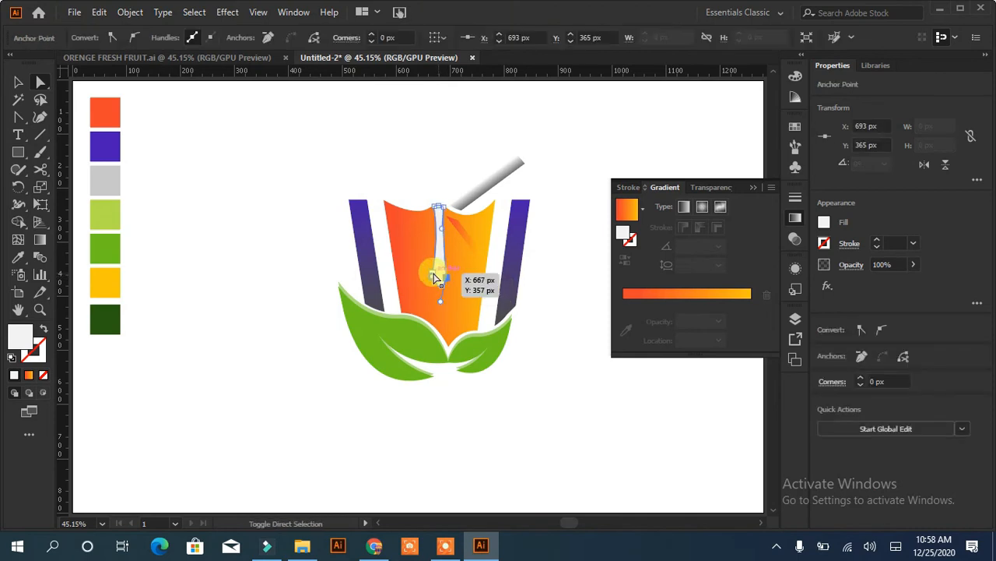
left_click_drag(433, 278, 420, 235)
left_click(327, 326)
left_click(433, 273)
left_click(330, 335)
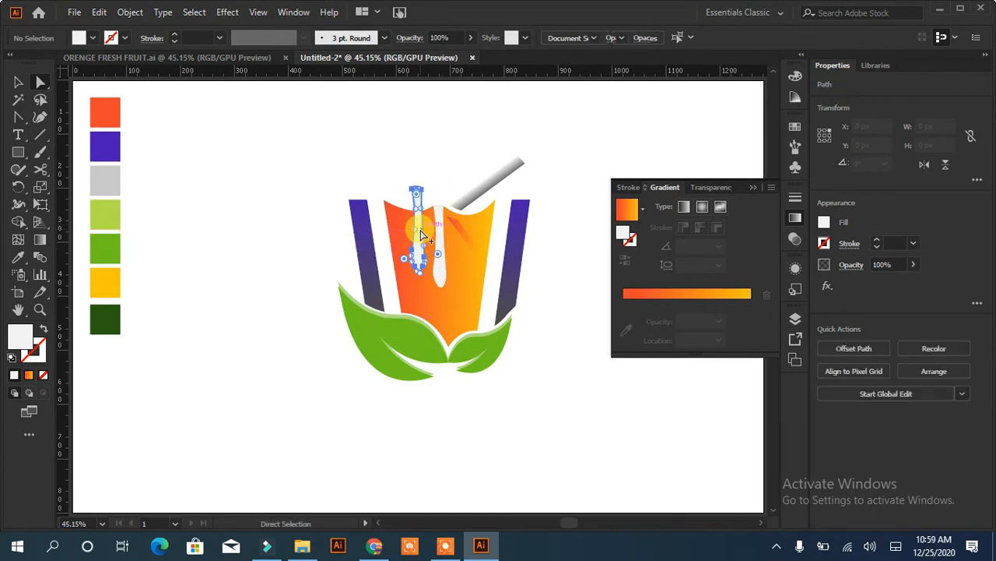
Step: Trim the copied drip's part above the liquid's wavy edge using the Shape Builder
left_click(18, 222)
left_click(18, 82)
left_click(390, 234, "shift")
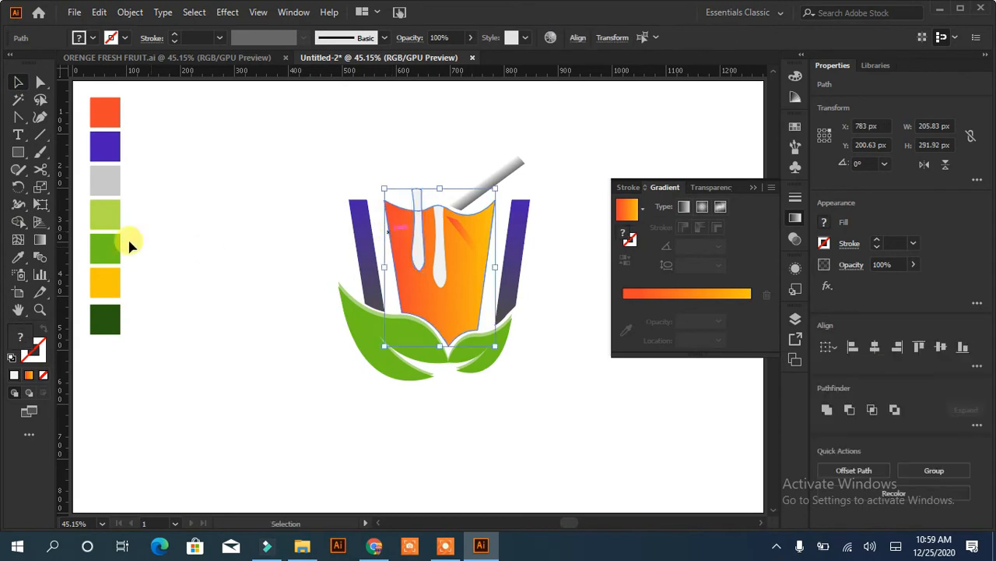
left_click(18, 222)
left_click(18, 82)
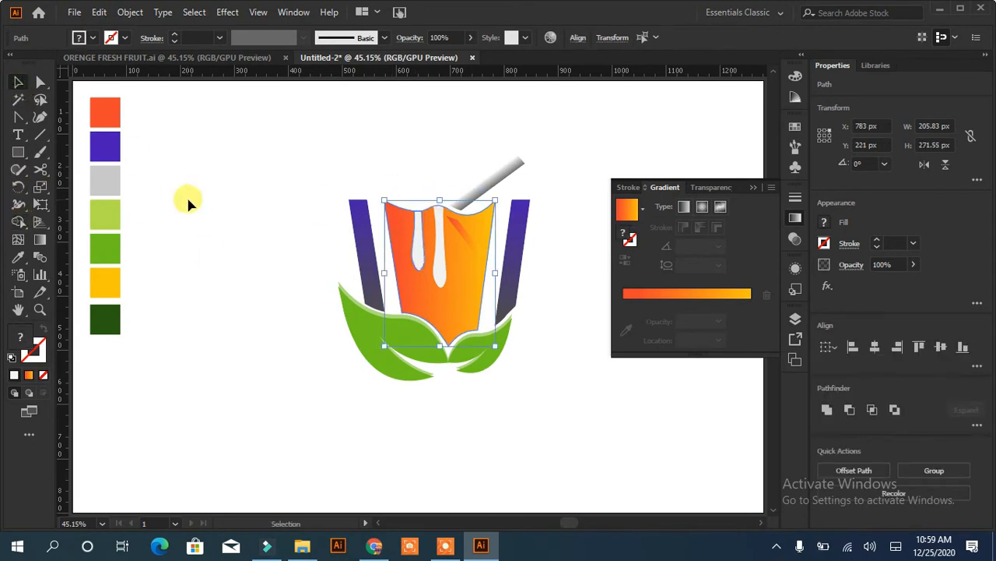
left_click(186, 195)
Step: Set the blending mode of both drips to Multiply
left_click(418, 253)
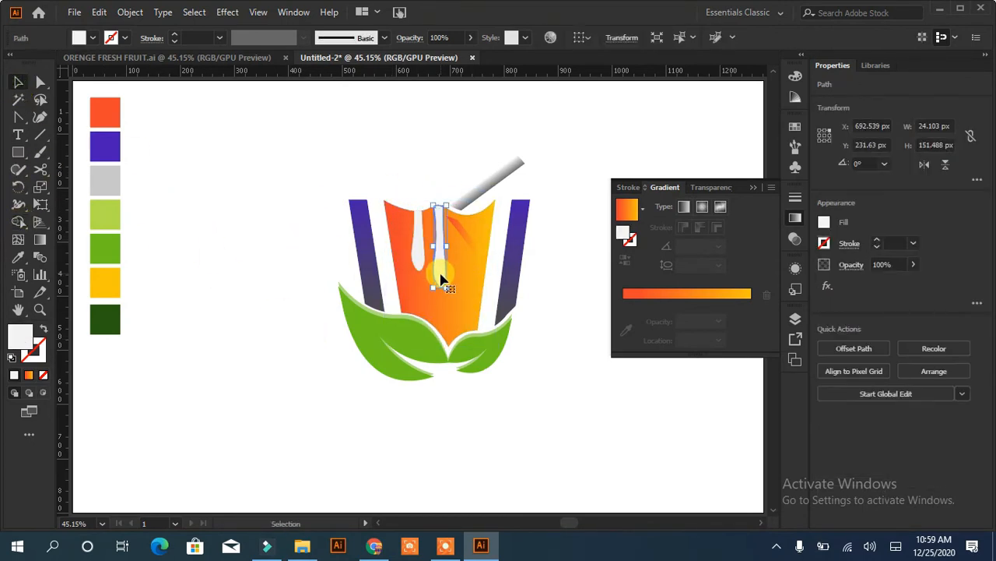
left_click(418, 241, "shift")
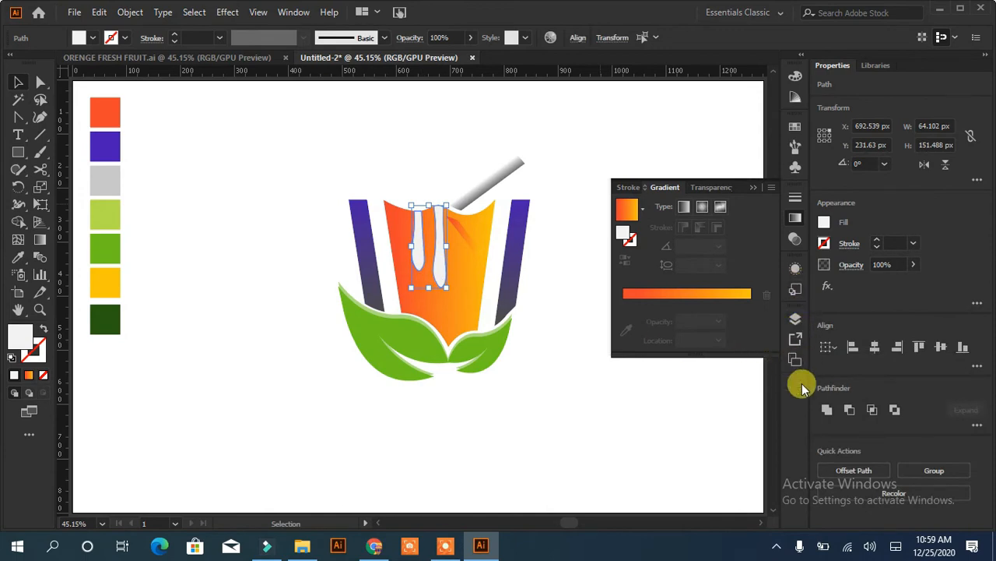
left_click(722, 188)
left_click(650, 206)
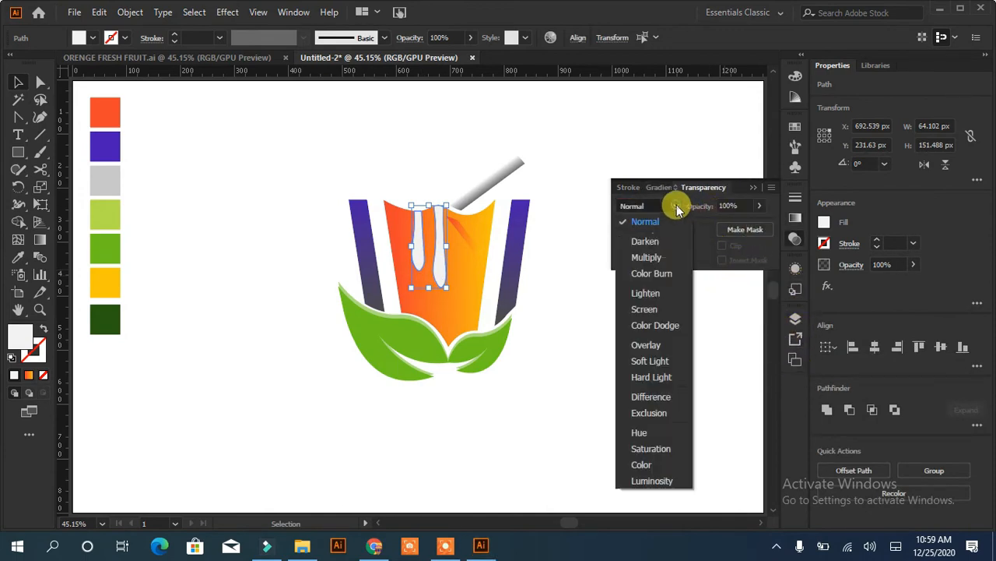
left_click(658, 253)
left_click(562, 340)
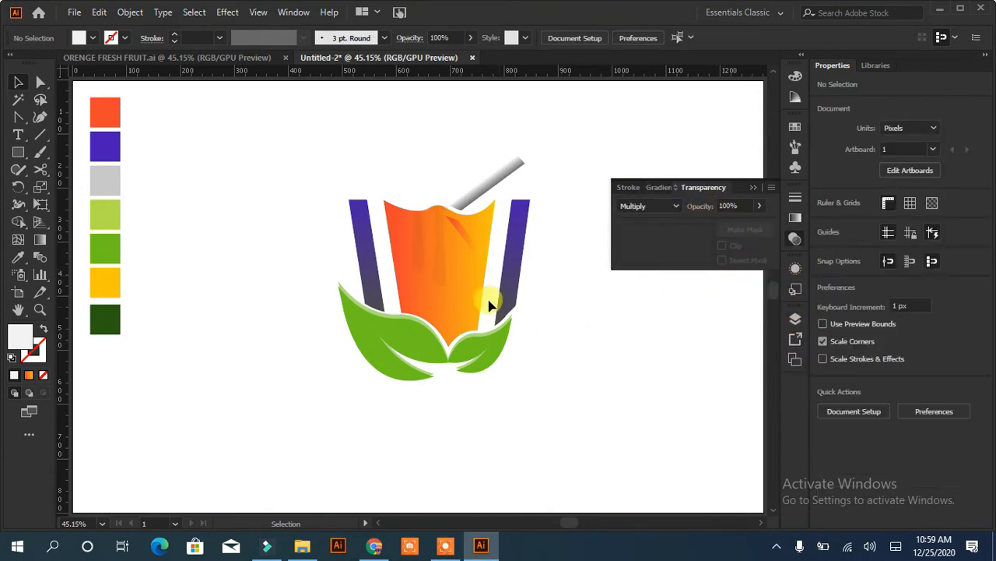
Step: Draw a short, light grey drip with a rounded lower end over the left drip using the Pen tool, extending above the liquid
left_click(19, 117)
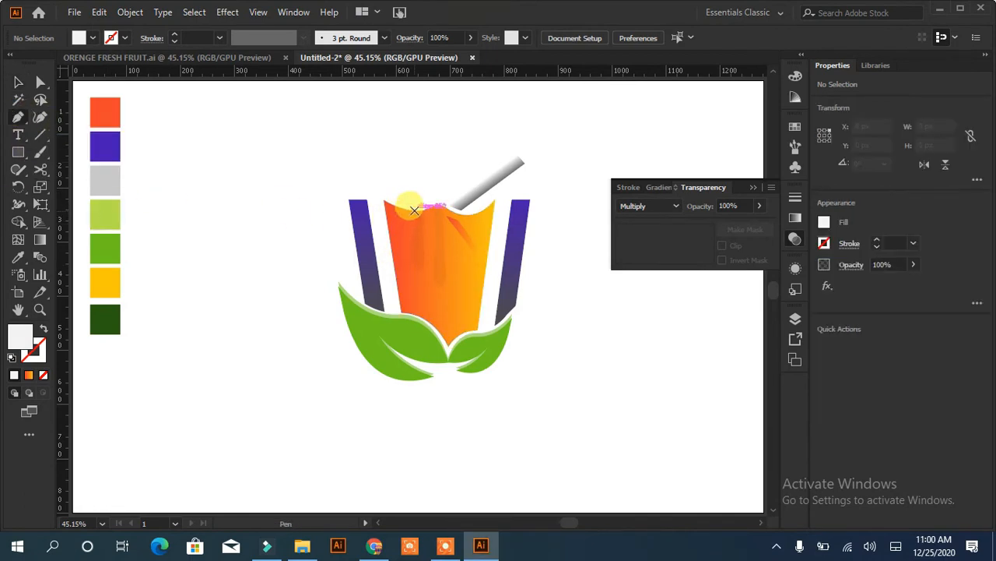
left_click(415, 210)
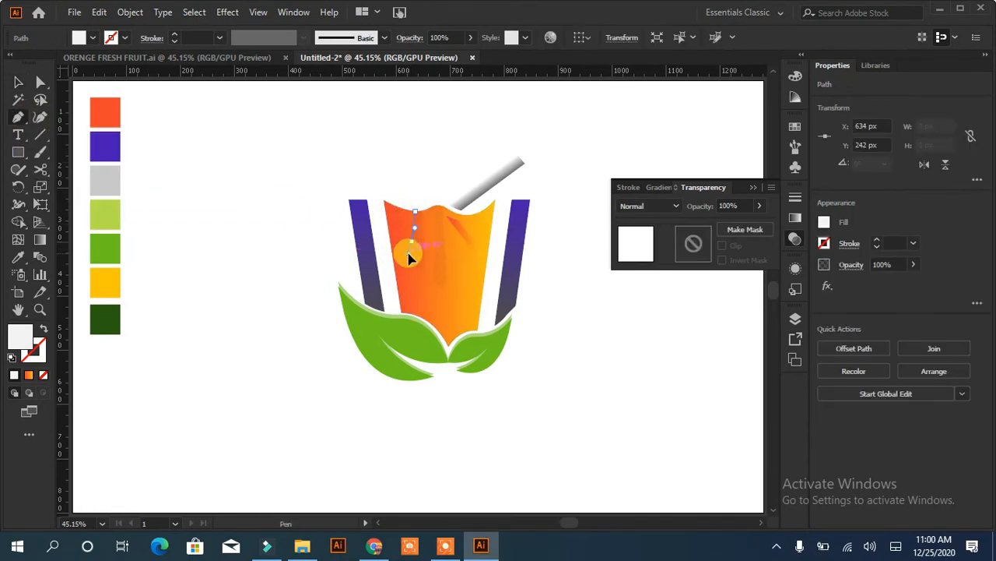
left_click_drag(406, 259, 435, 192)
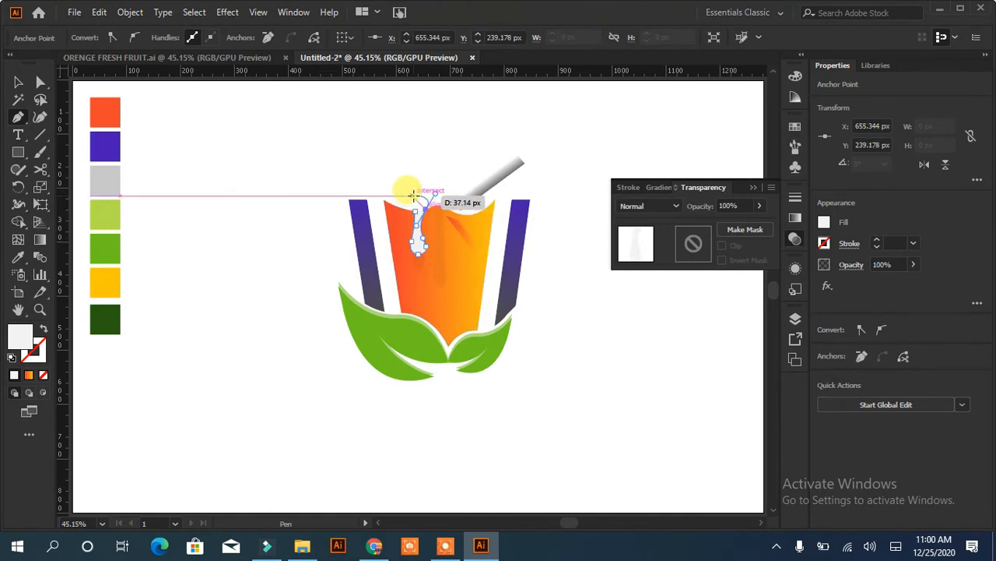
left_click(412, 196)
Step: Trim the new short drip's excess above the liquid's wavy edge using the Shape Builder
left_click(18, 82)
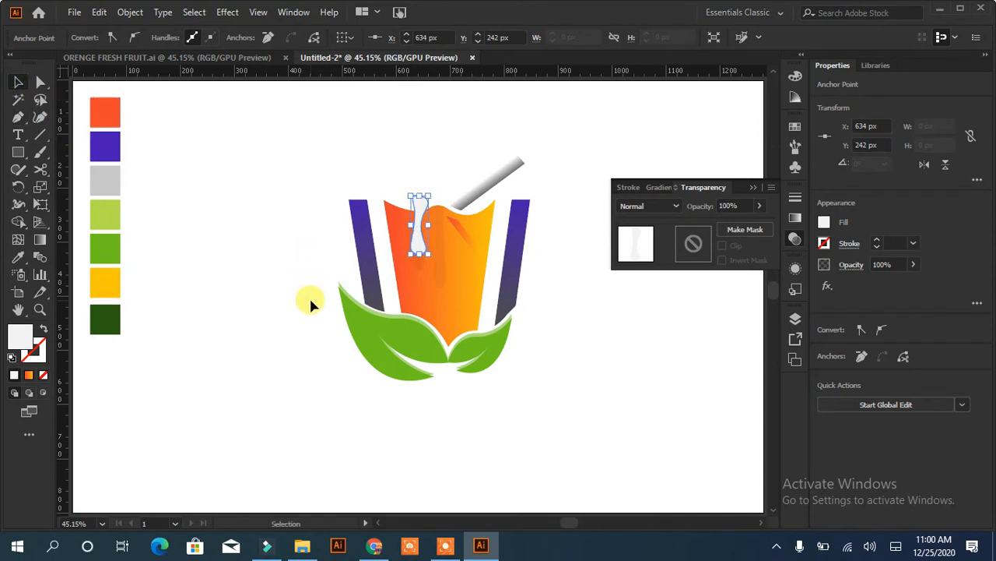
left_click(394, 233, "shift")
left_click(18, 225)
left_click(420, 180)
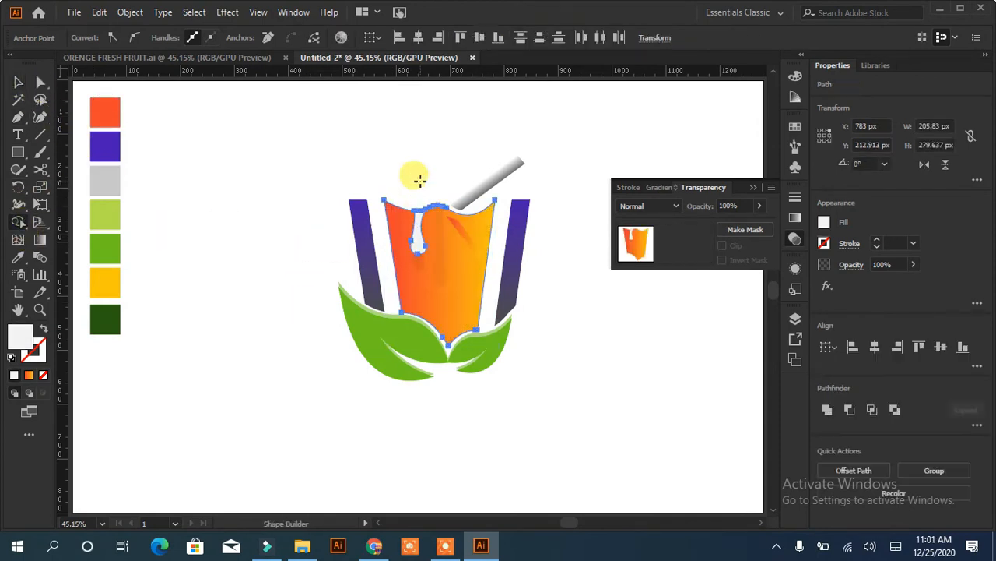
Step: Draw a second short, light grey drip with a rounded lower end over the right drip using the Pen tool, extending above the liquid
left_click(18, 82)
left_click(285, 274)
left_click(18, 117)
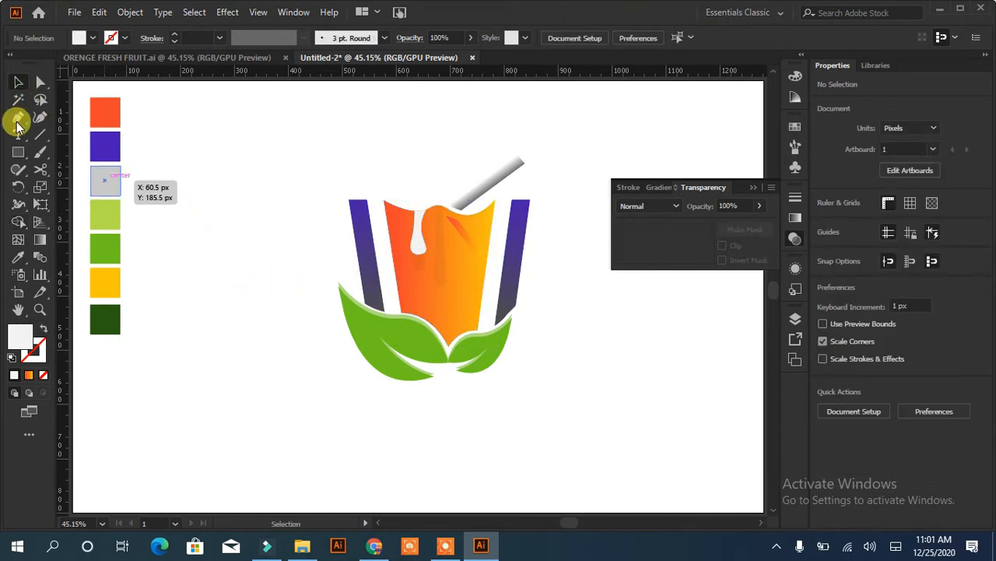
left_click(422, 211)
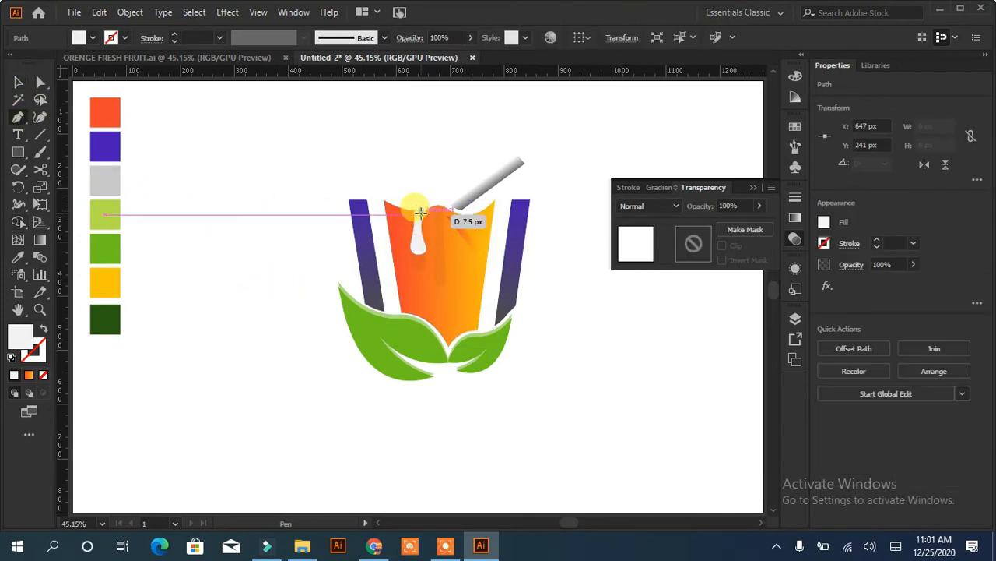
left_click_drag(436, 229, 458, 199)
left_click(436, 195)
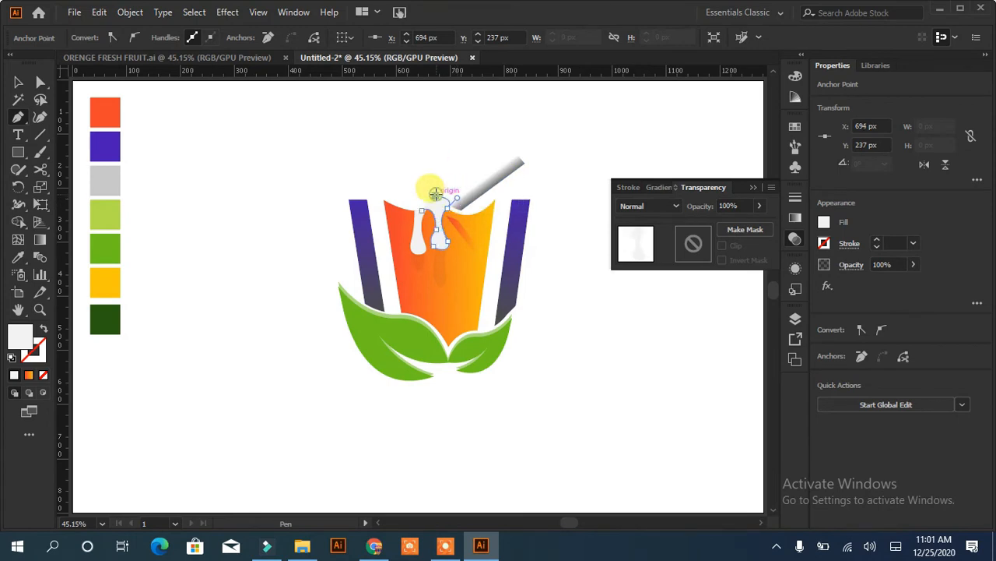
Step: Trim the second short drip's excess above the liquid's wavy edge using the Shape Builder
left_click(17, 81)
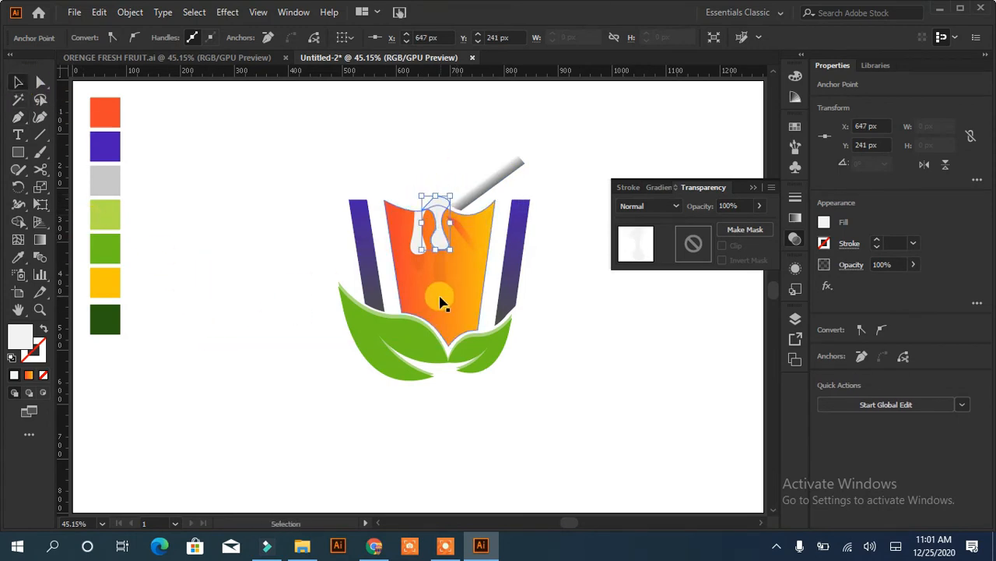
left_click(441, 303, "shift")
left_click(18, 221)
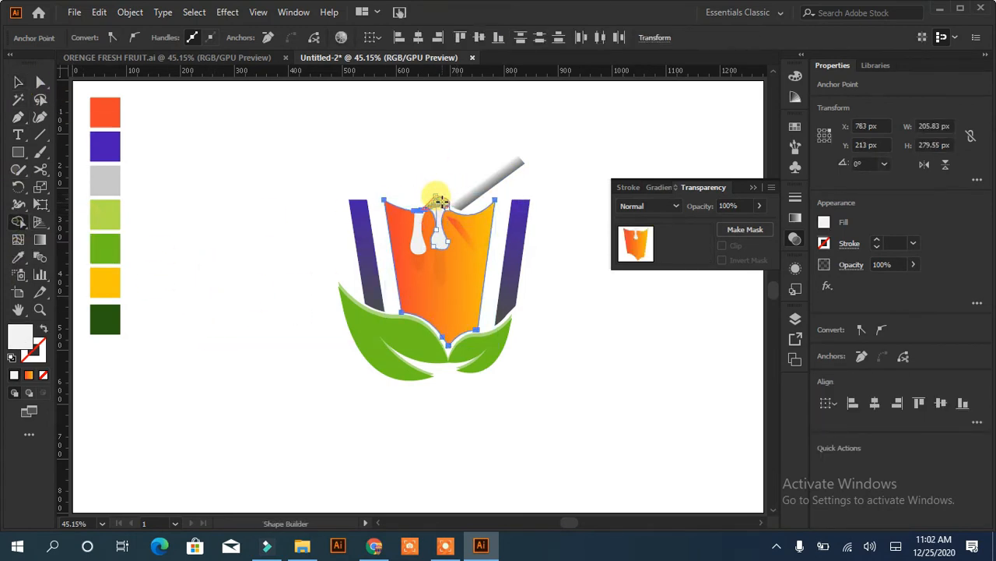
left_click_drag(450, 164, 451, 162)
left_click(19, 83)
left_click(234, 227)
Step: Round the corner on the neck of the second light grey drip to a radius of about 41 px
left_click(441, 244)
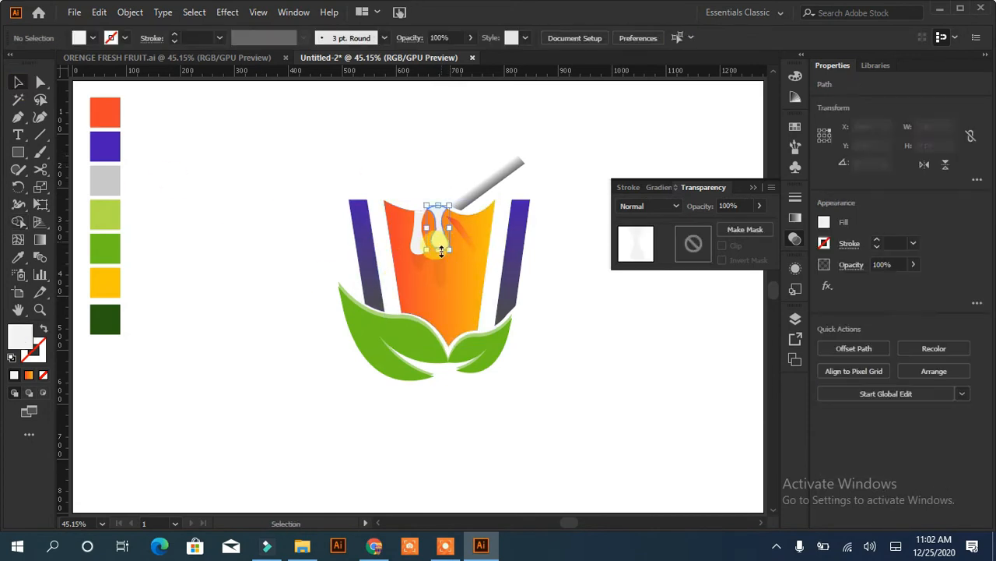
left_click(41, 83)
left_click(437, 229)
left_click(436, 229)
left_click_drag(421, 225, 383, 211)
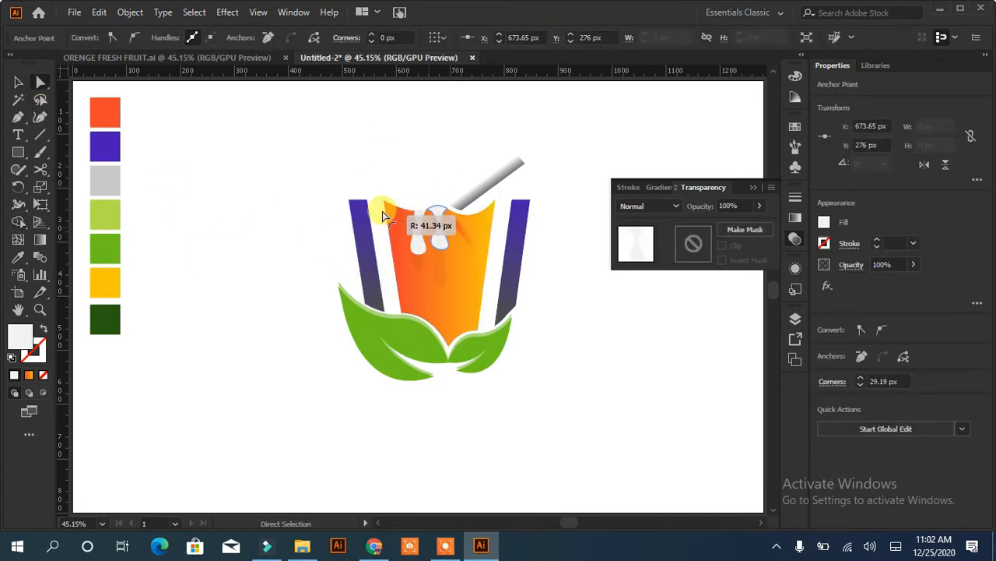
left_click(313, 180)
left_click(316, 154)
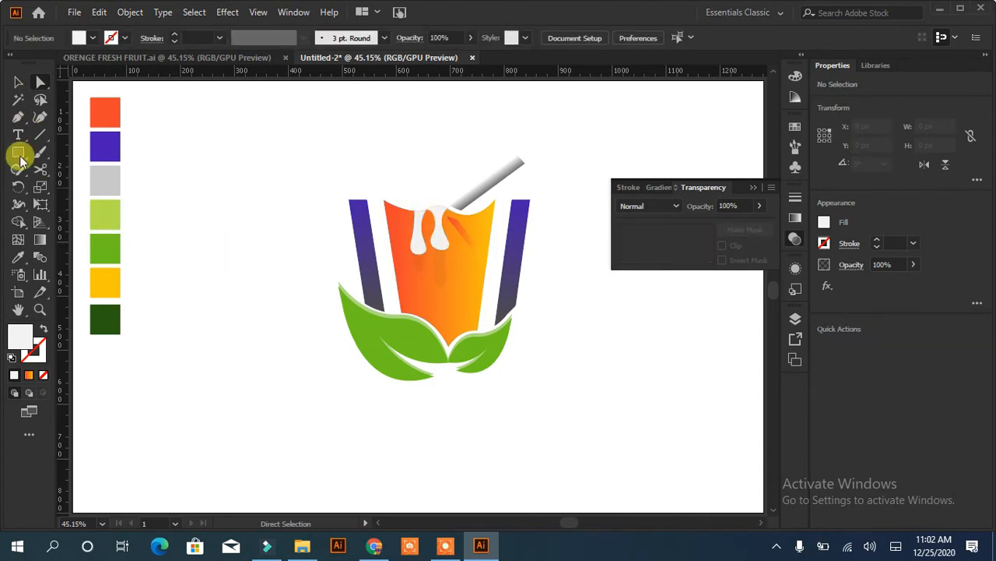
Step: Draw a short curved line with a 7 px grey stroke in the left drip's rounded end and shift its left end inward to X 633 px
left_click(18, 117)
left_click_drag(415, 241, 429, 263)
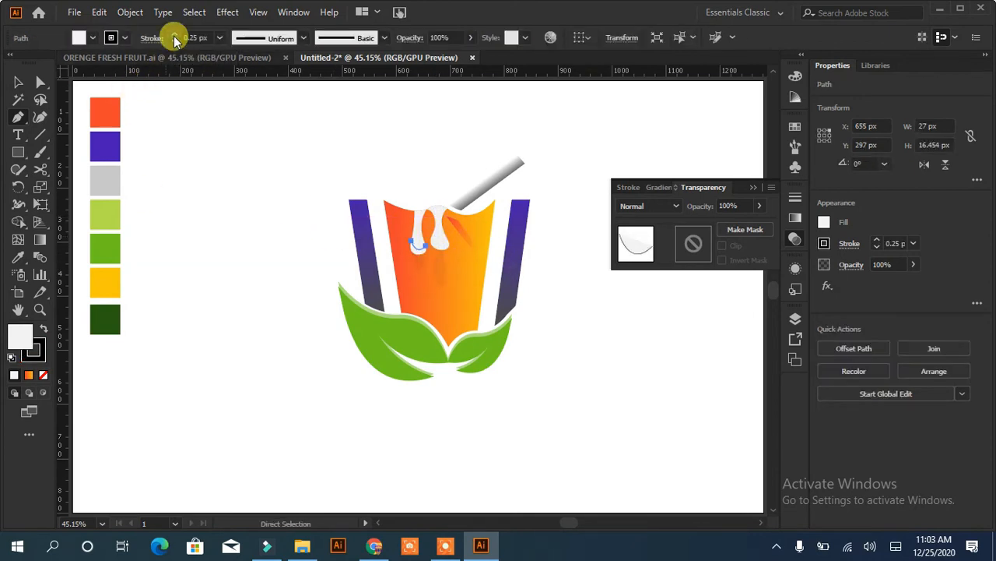
left_click(123, 37)
left_click(87, 106)
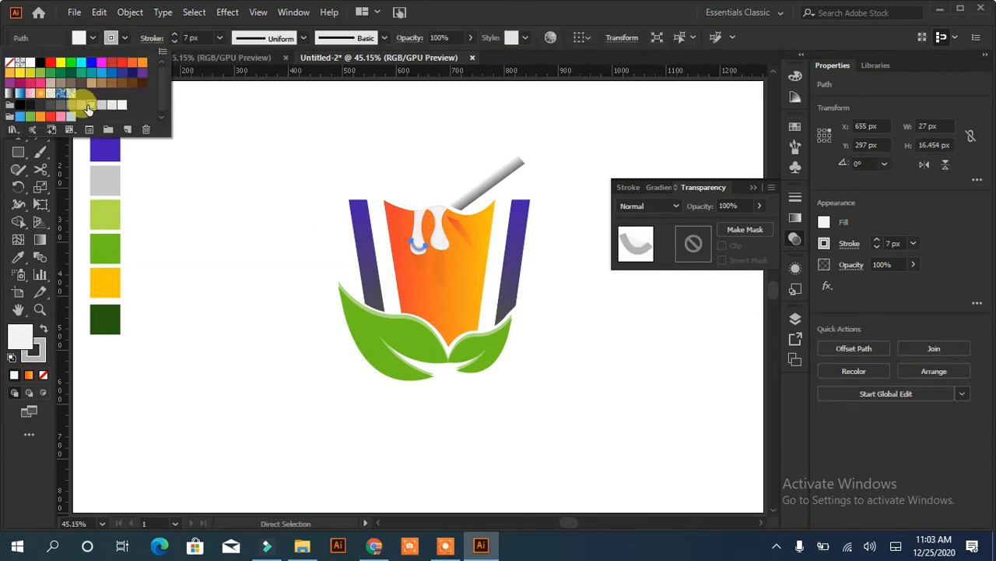
left_click(412, 243)
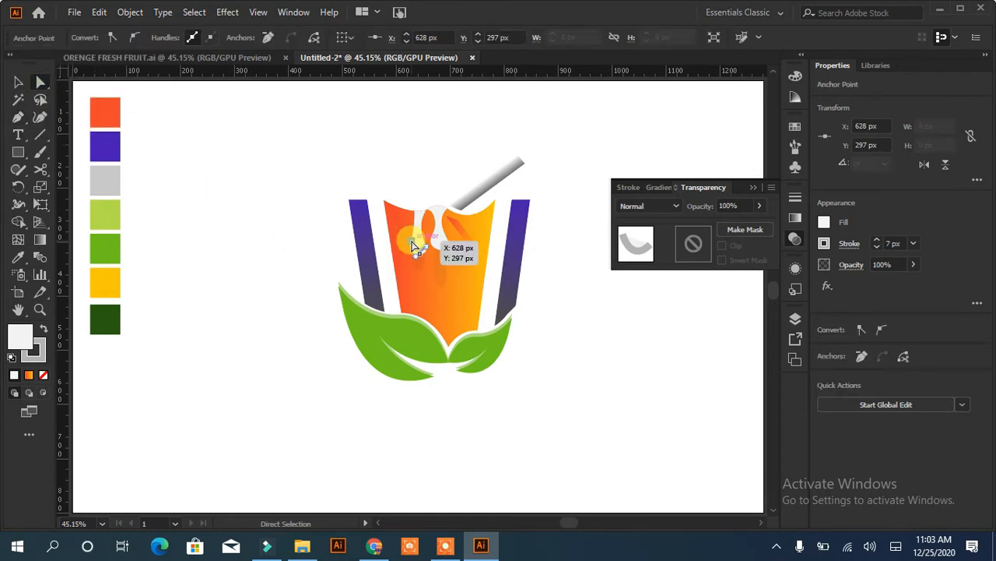
left_click_drag(414, 246, 415, 246)
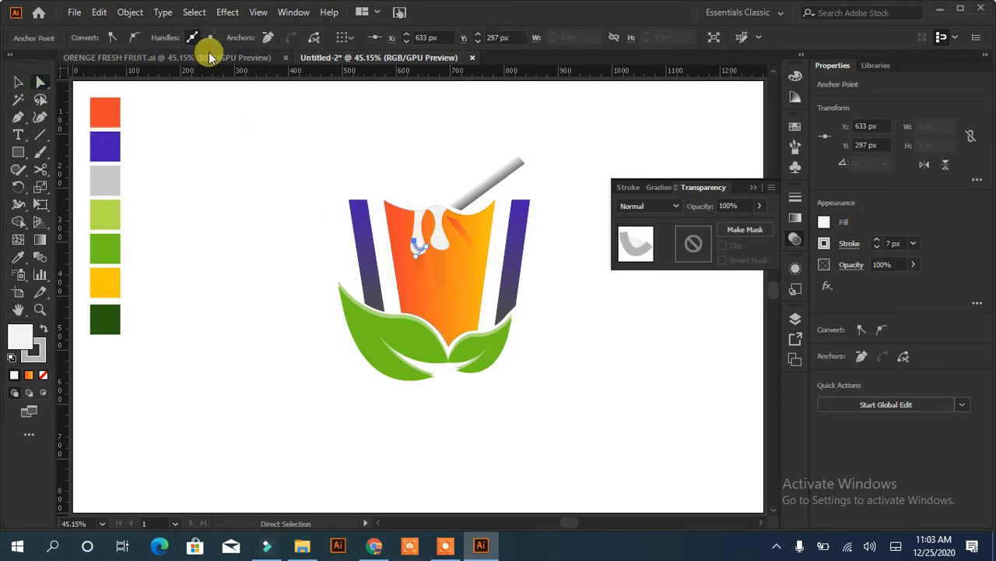
Step: Apply Width Profile 1 to the curved line in the left drip
left_click(19, 82)
left_click(418, 249)
left_click(296, 39)
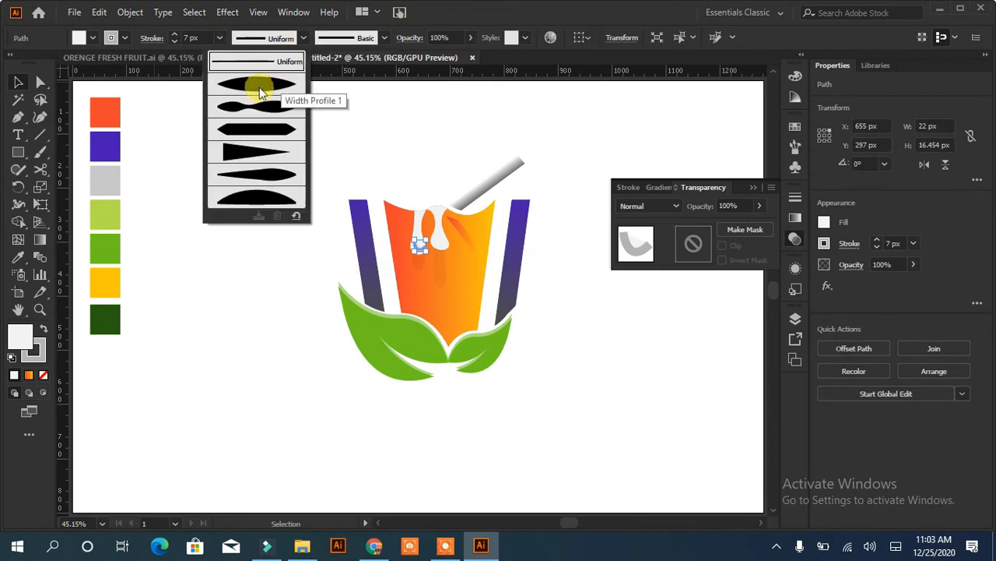
left_click(261, 91)
left_click(256, 240)
Step: Move the curved line's right end point to X 648 px, Y 307 px and set its stroke weight to 4 px
left_click(415, 251)
left_click(40, 82)
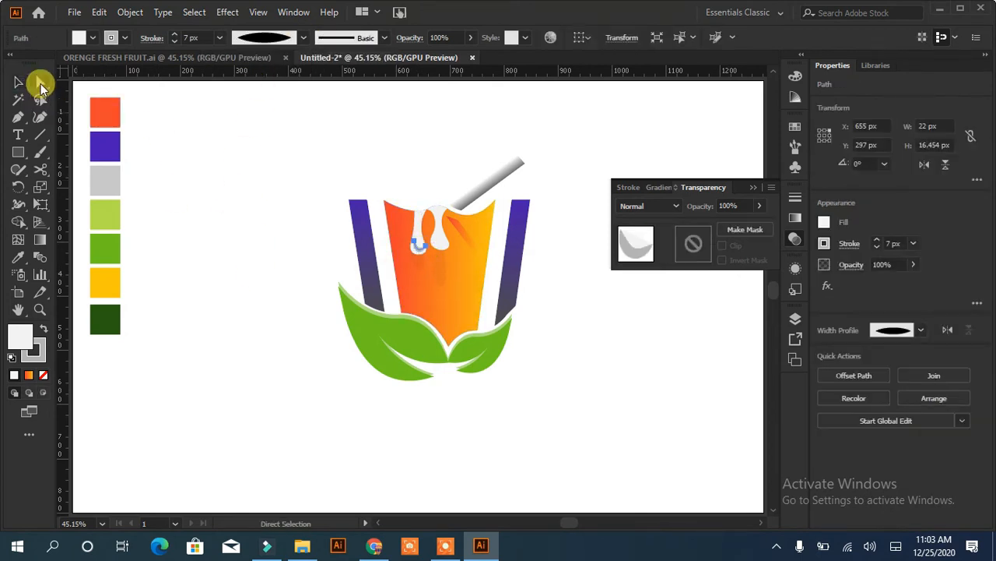
left_click(416, 247)
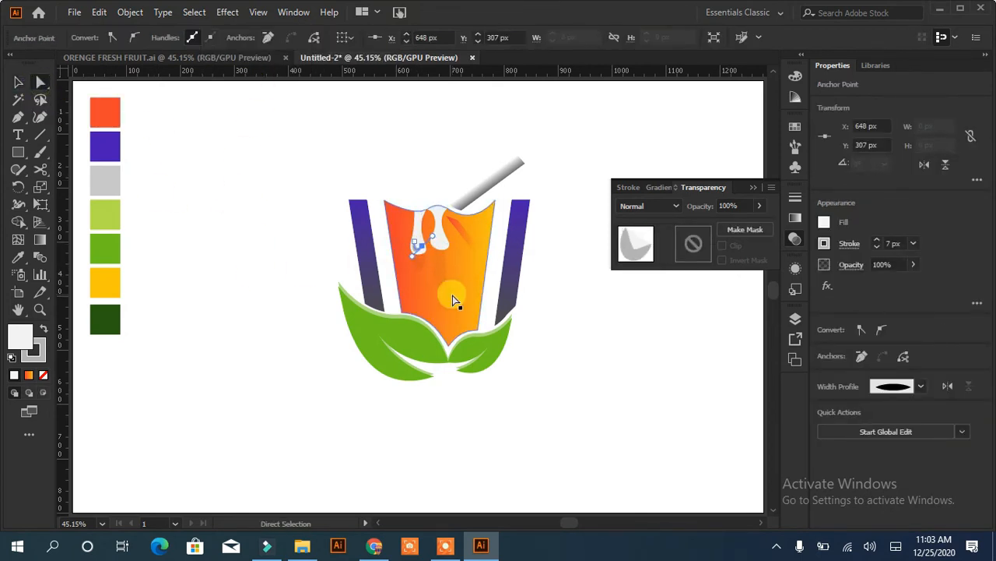
left_click(19, 82)
left_click(418, 247)
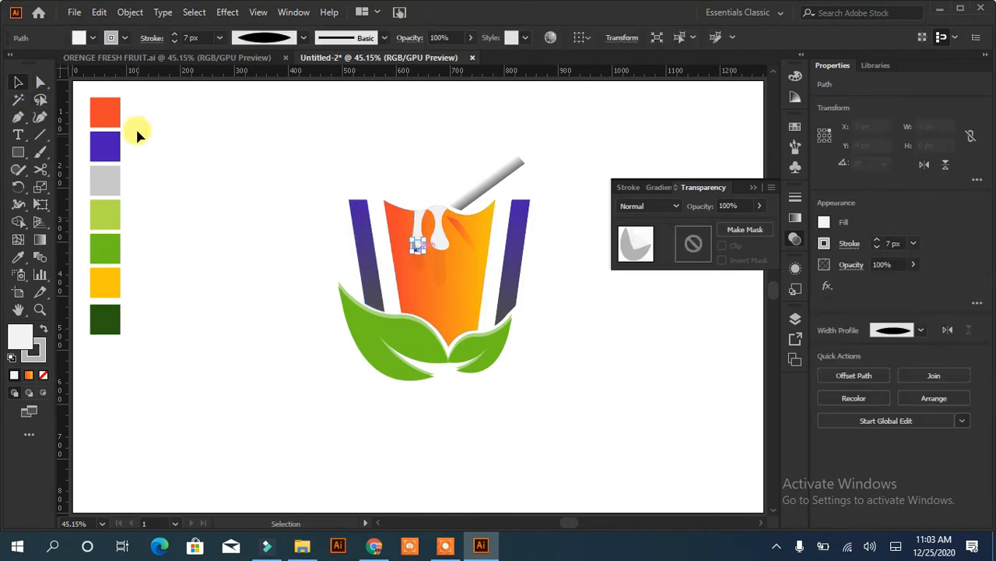
left_click(175, 43)
left_click(248, 276)
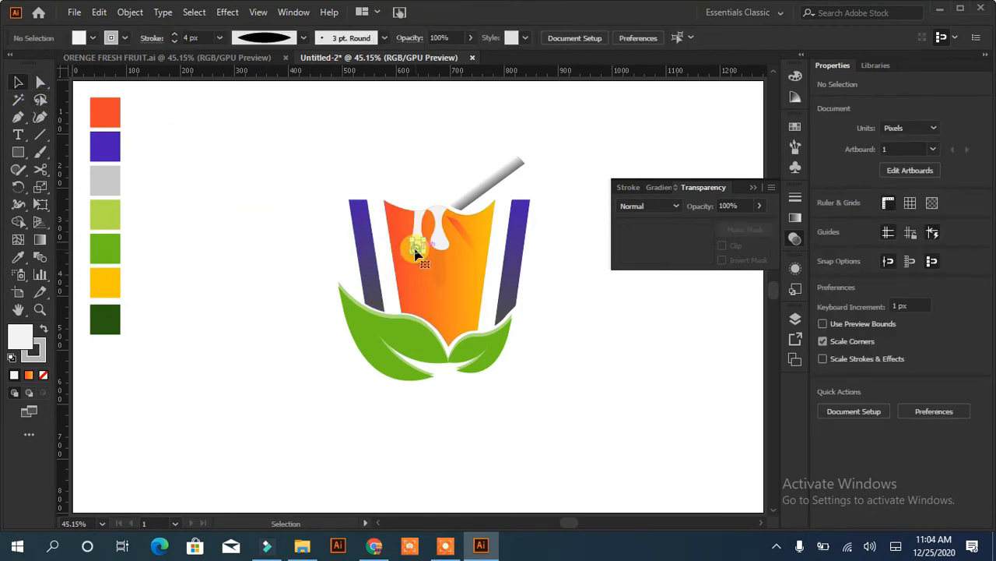
Step: Nudge the right end point of the left drip's curved line to X 650 px, Y 310 px
left_click(416, 252)
left_click(40, 84)
left_click(418, 247)
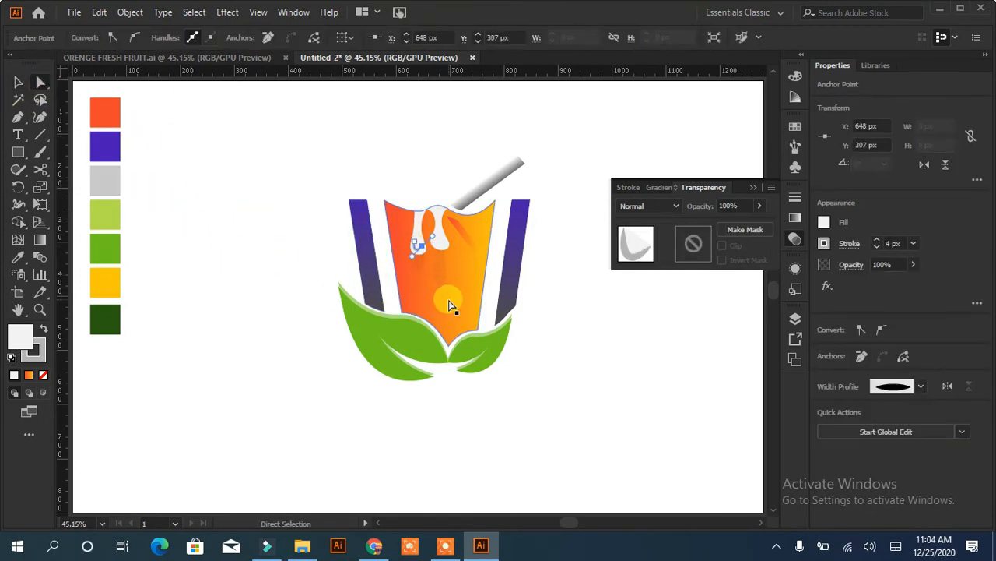
left_click(174, 166)
Step: Draw a similar short curved grey line in the rounded end of the right drip using the Pen tool
key("p")
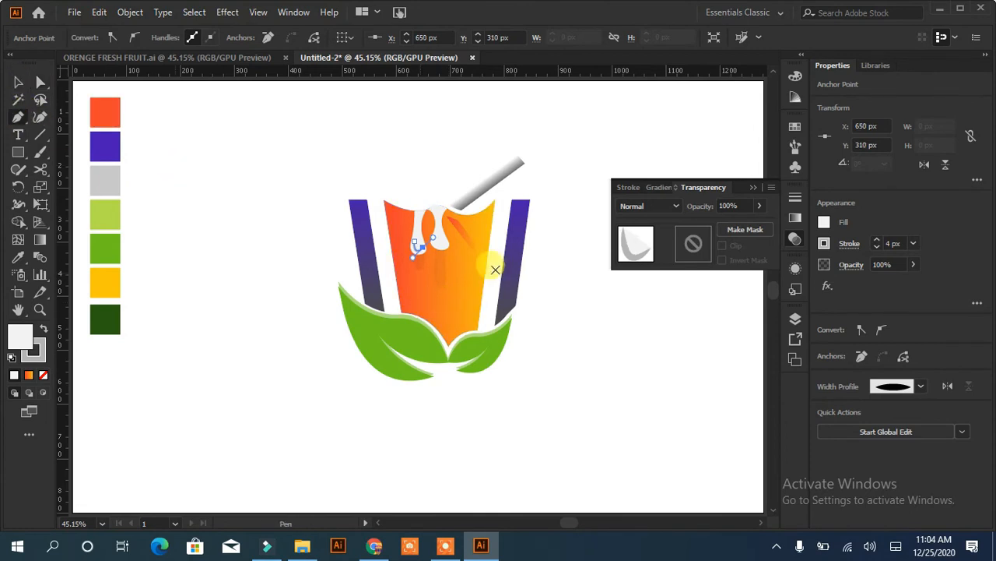
left_click(442, 237)
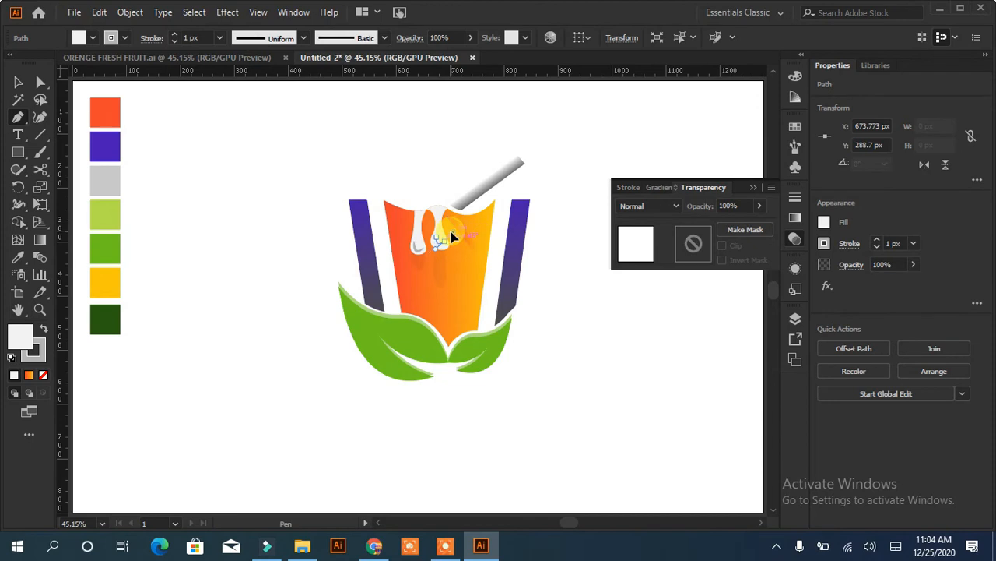
left_click_drag(452, 233, 453, 232)
left_click(532, 278)
key("ctrl+z")
Step: Thicken the stroke of the right drip's curved line and apply Width Profile 1 to it
left_click(176, 35)
left_click(177, 35)
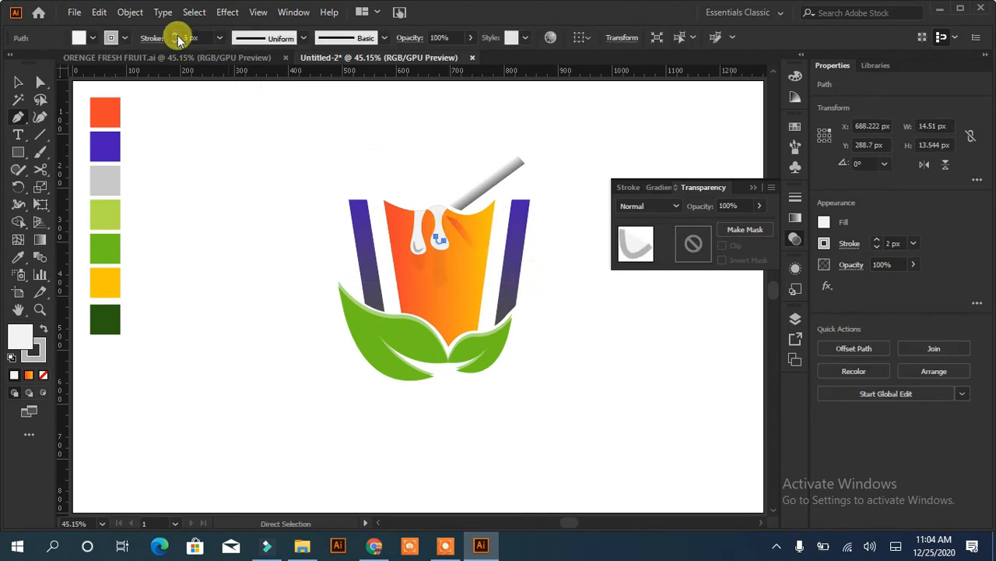
left_click(178, 35)
left_click(177, 35)
left_click(178, 35)
left_click(269, 38)
left_click(259, 83)
left_click(18, 82)
left_click(234, 161)
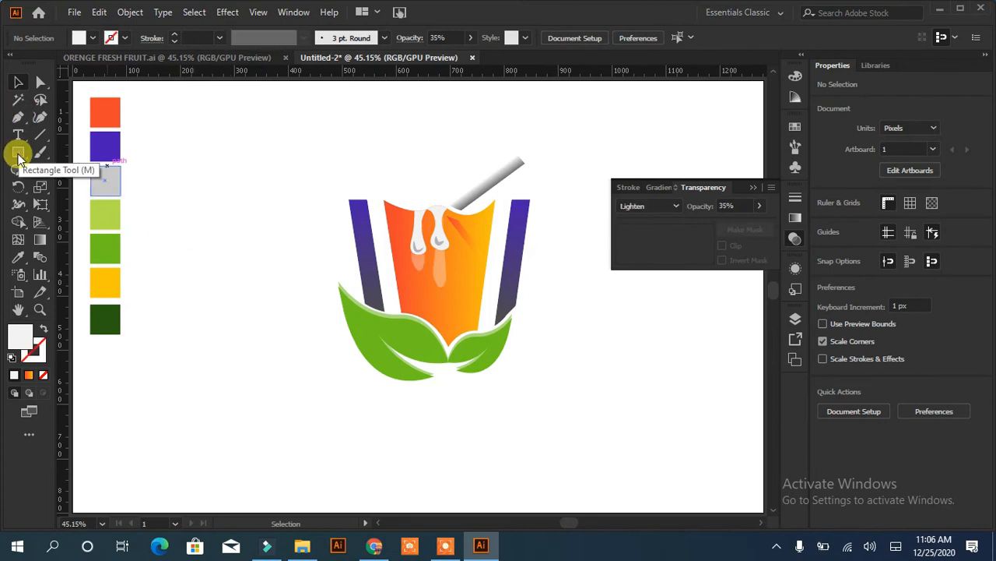
Step: Draw a slanted four-sided shape over the liquid's right side and the right bar, and fill it with the orange-red palette color
left_click(18, 152)
key("p")
left_click(479, 200)
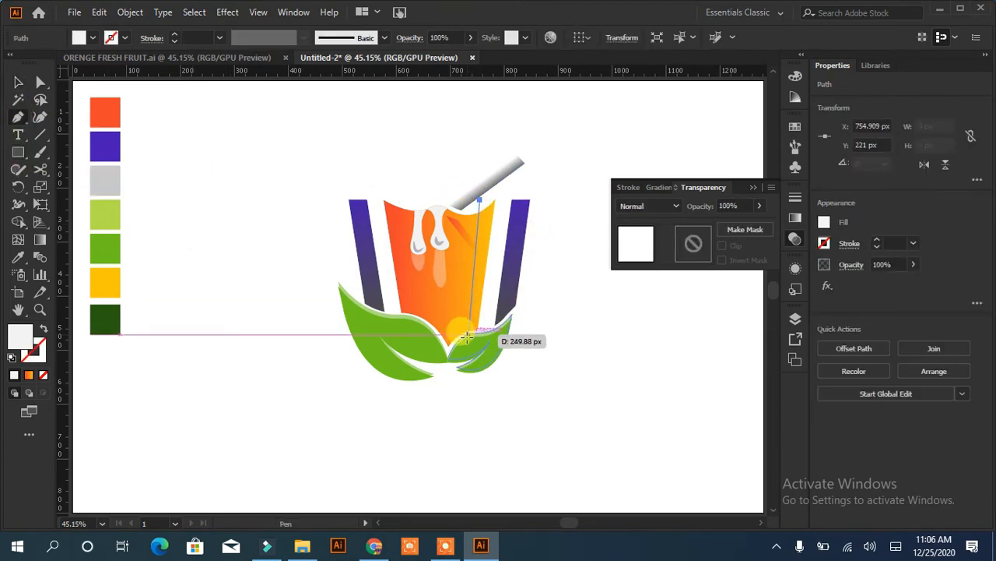
left_click(458, 354)
left_click(521, 346)
left_click(538, 180)
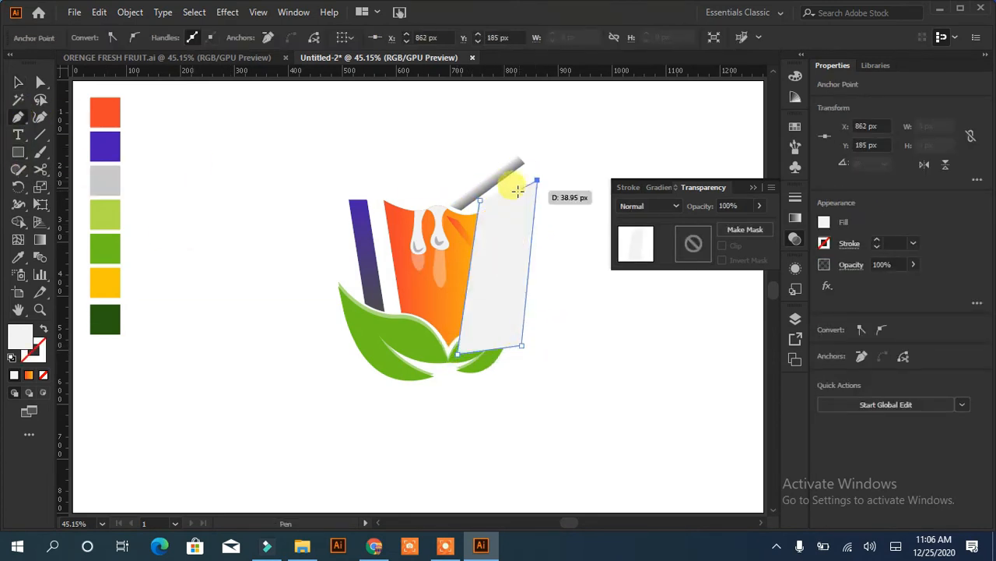
left_click(480, 200)
left_click(103, 111)
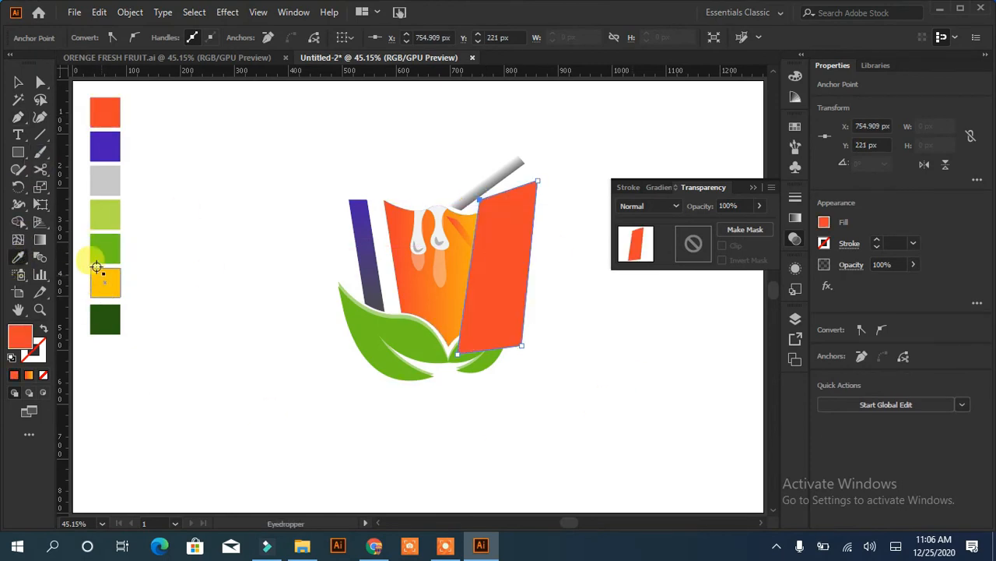
Step: Remove the part of the orange-red shape outside the liquid's right edge using the Shape Builder
key("v")
left_click(393, 239, "shift")
left_click(18, 221)
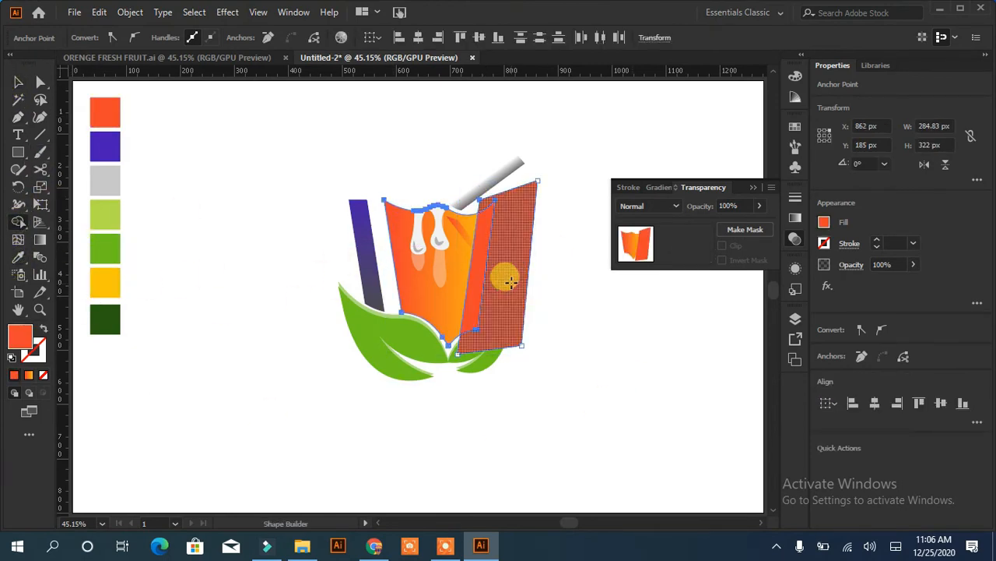
left_click_drag(502, 276, 562, 272)
key("v")
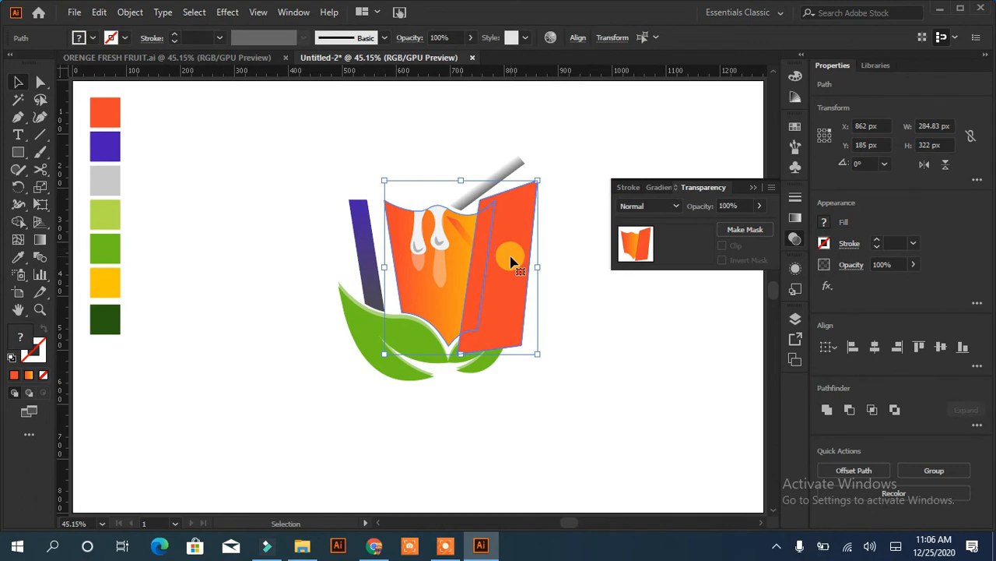
left_click(18, 221)
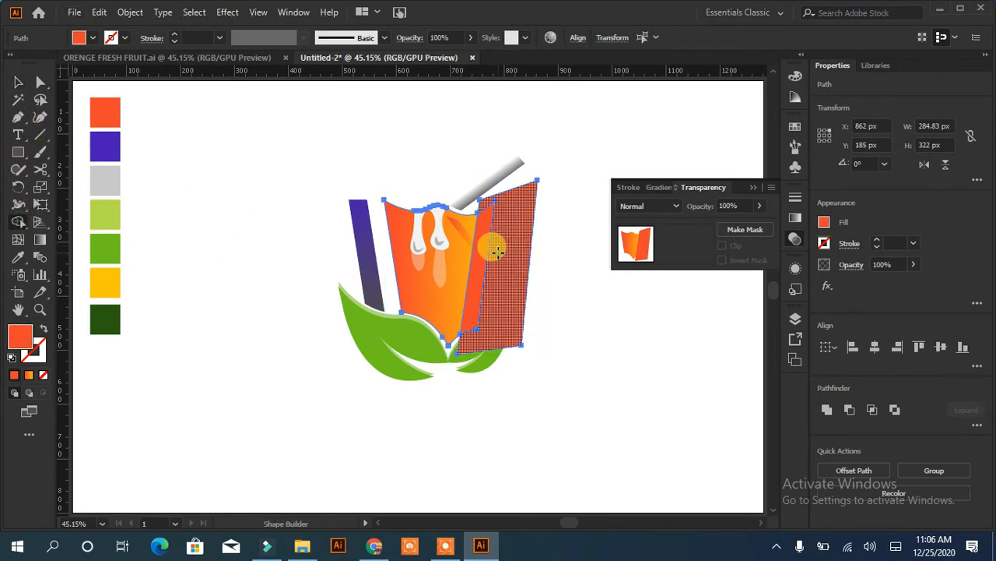
left_click(493, 246, "alt")
left_click(18, 83)
left_click(303, 269)
Step: Set the opacity of the orange-red strip on the liquid's right side to 53%
left_click(475, 282)
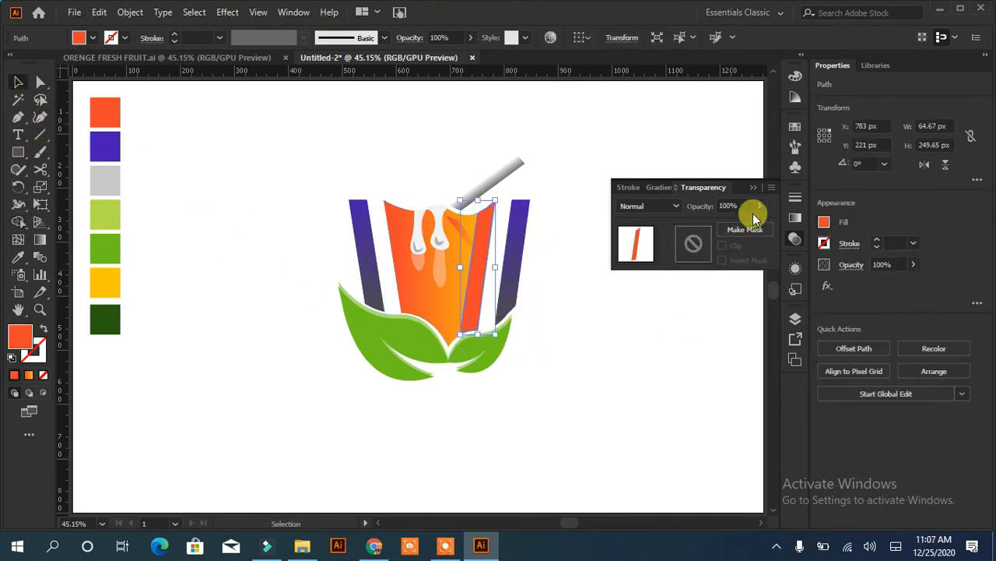
left_click(759, 206)
left_click_drag(757, 224, 734, 232)
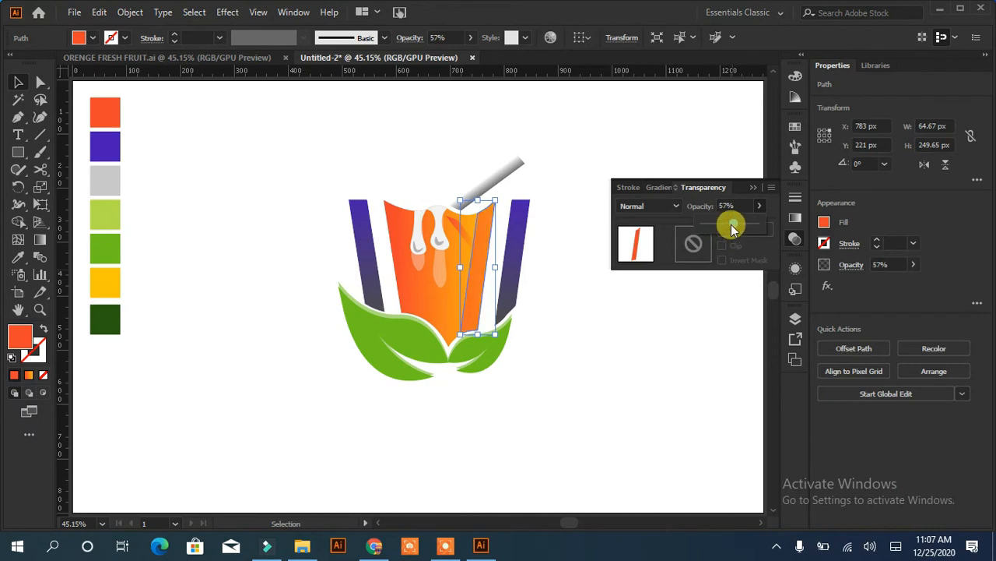
left_click(584, 185)
left_click(753, 188)
left_click(722, 178)
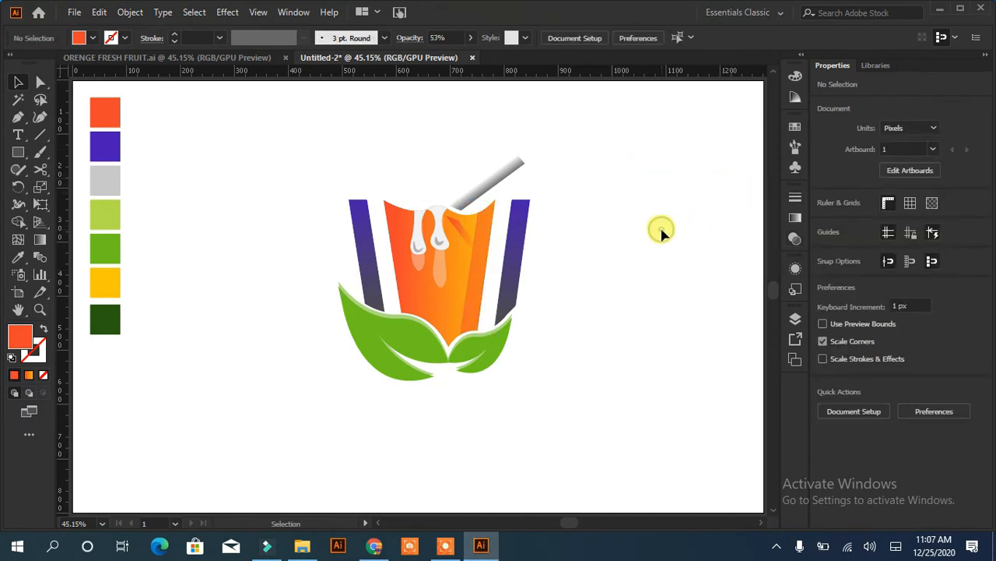
left_click(476, 281)
left_click(913, 265)
left_click_drag(886, 285, 880, 285)
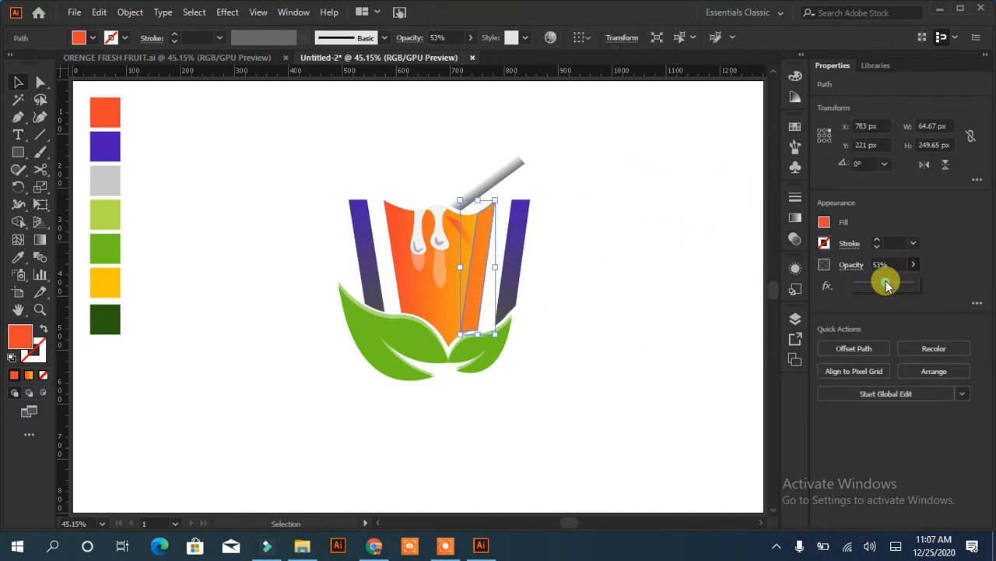
left_click(701, 306)
Step: Fill the strip on the liquid's right side with the linear orange-to-amber gradient
left_click(485, 273)
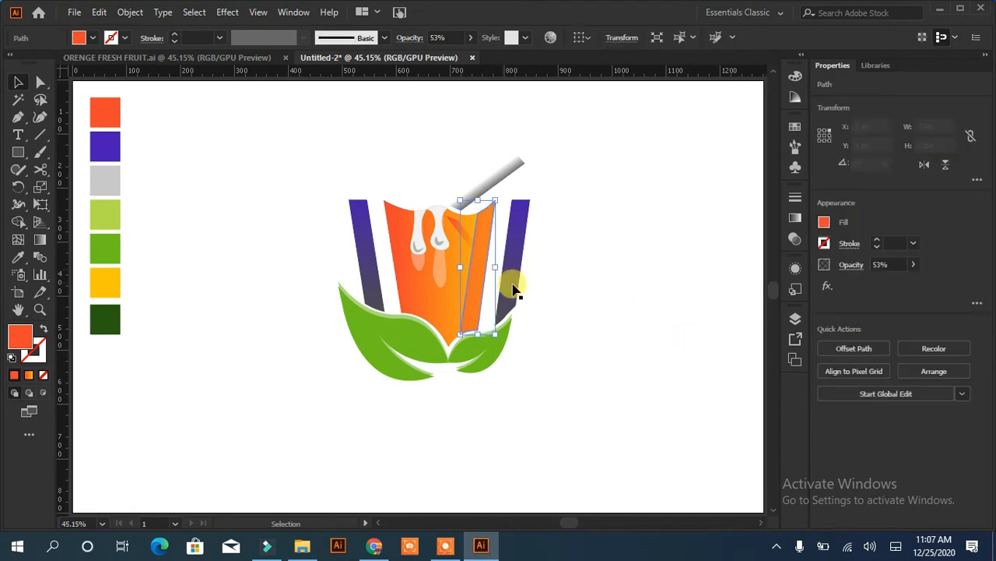
left_click(795, 218)
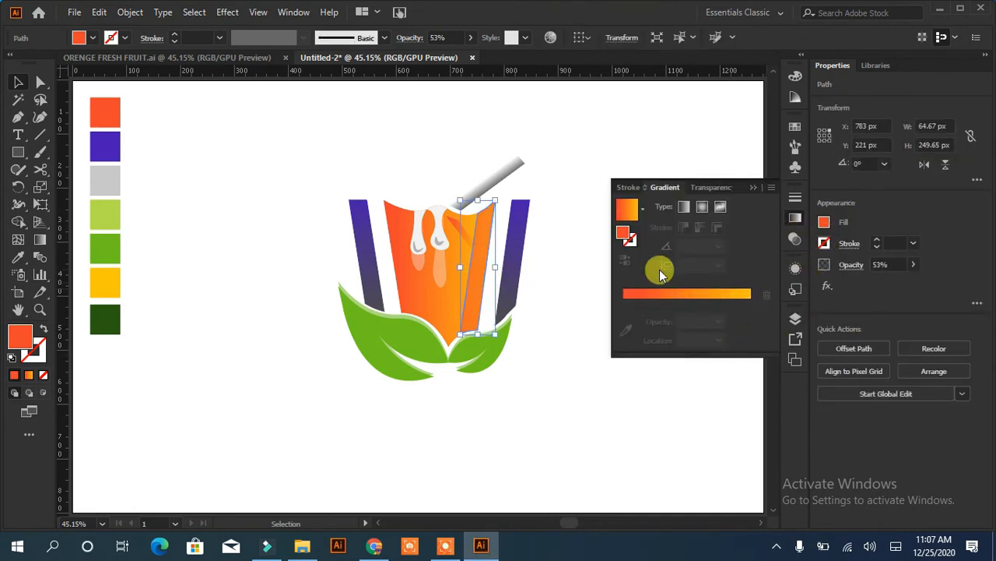
left_click(684, 209)
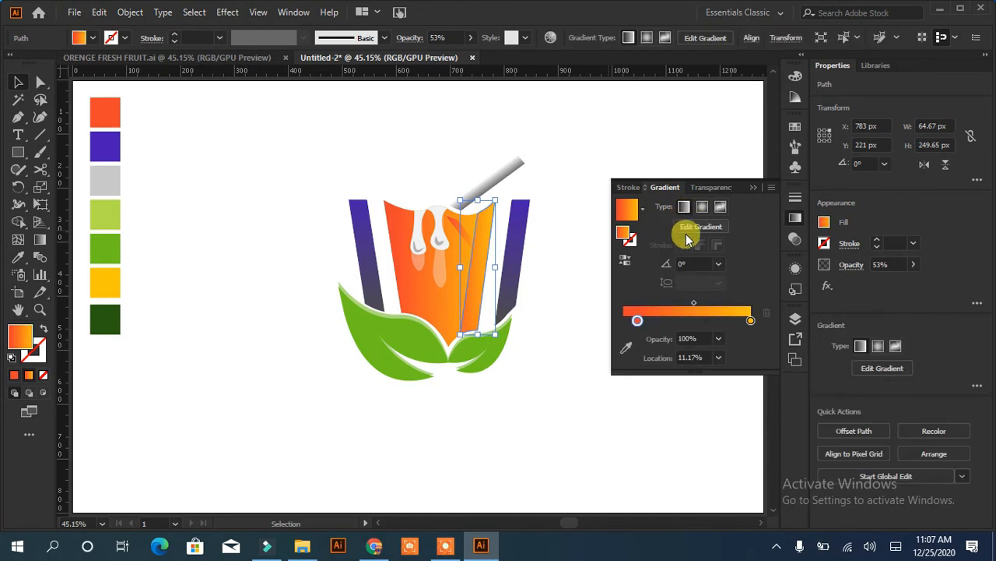
Step: Reverse the color order of the gradient on the liquid's right strip, with amber at 20.67% and orange-red beyond it
left_click(623, 300)
left_click_drag(637, 302, 721, 302)
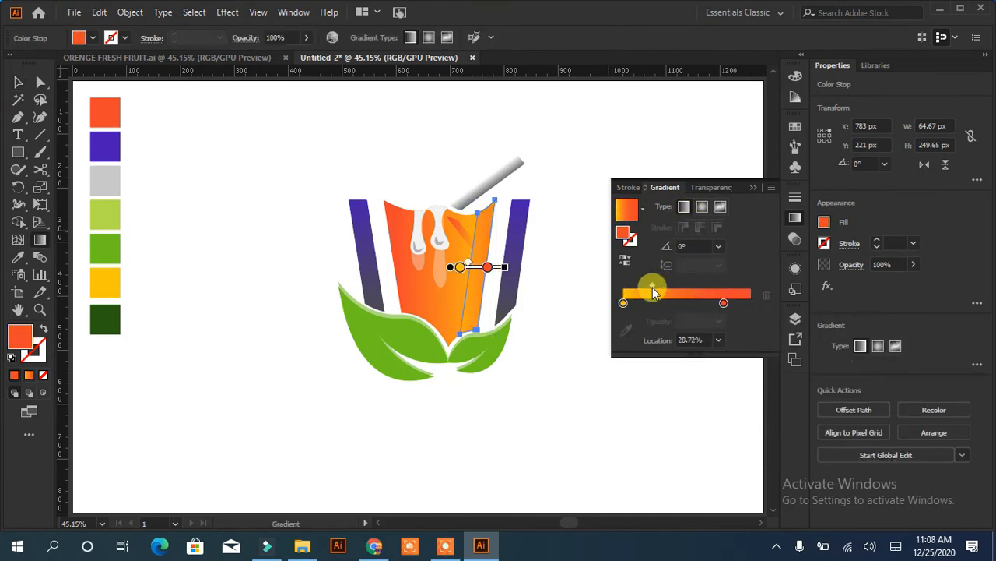
left_click_drag(624, 302, 649, 304)
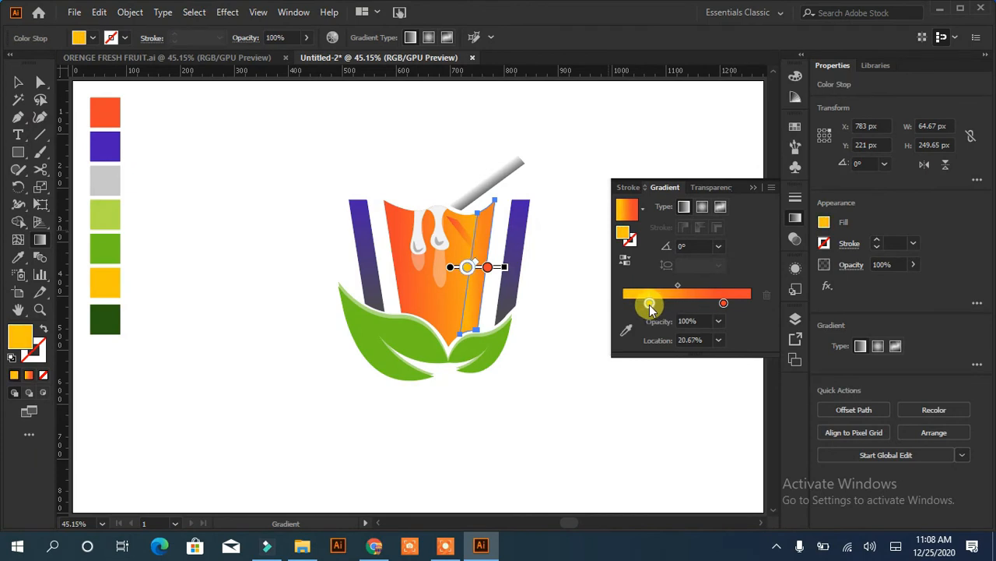
key("v")
left_click(174, 221)
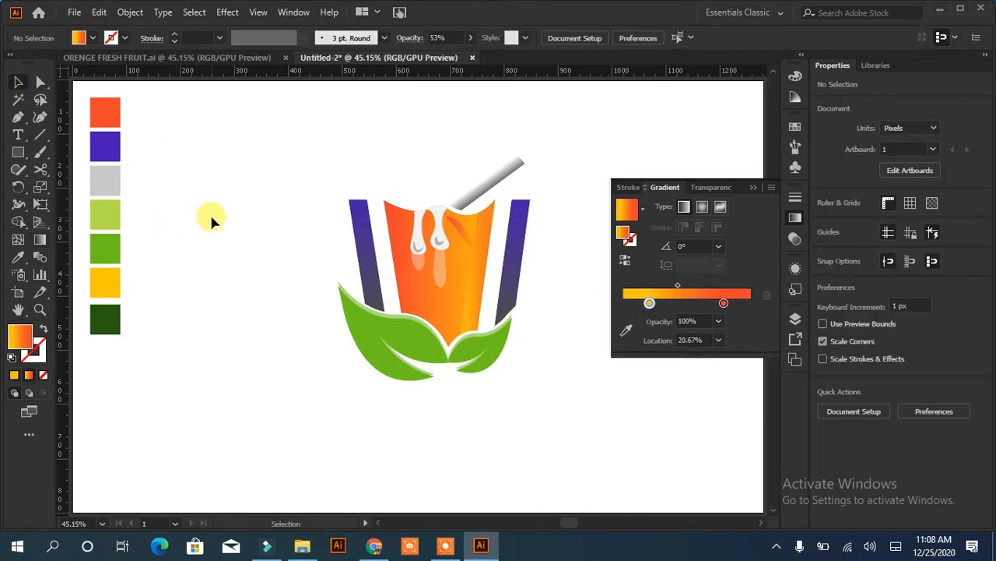
Step: Redirect the strip's gradient diagonally to -18.9° across the glass, with the amber stop at 50.28% and the orange-red stop at 64.7%
key("g")
left_click(474, 267)
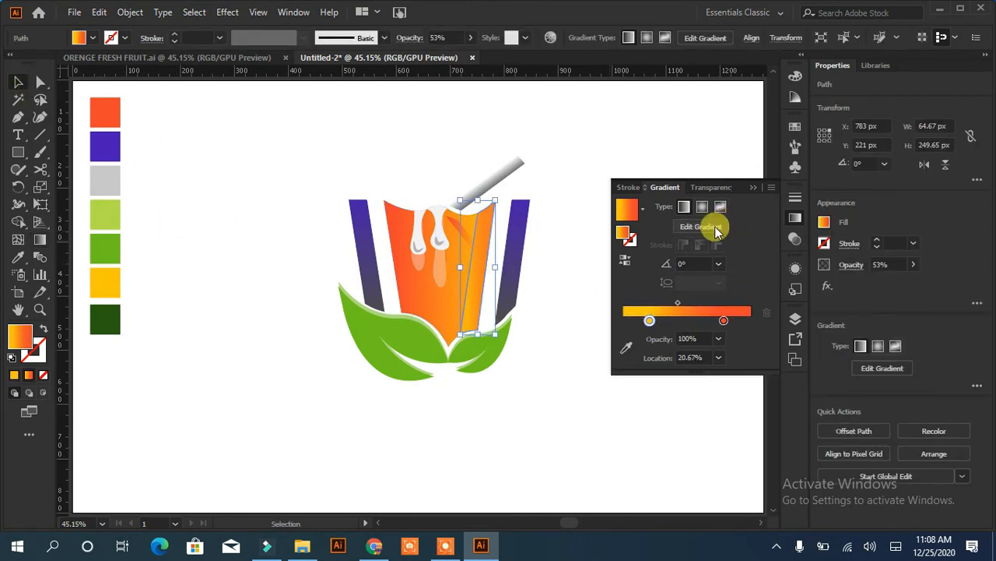
left_click_drag(430, 200, 541, 257)
left_click_drag(372, 231, 556, 294)
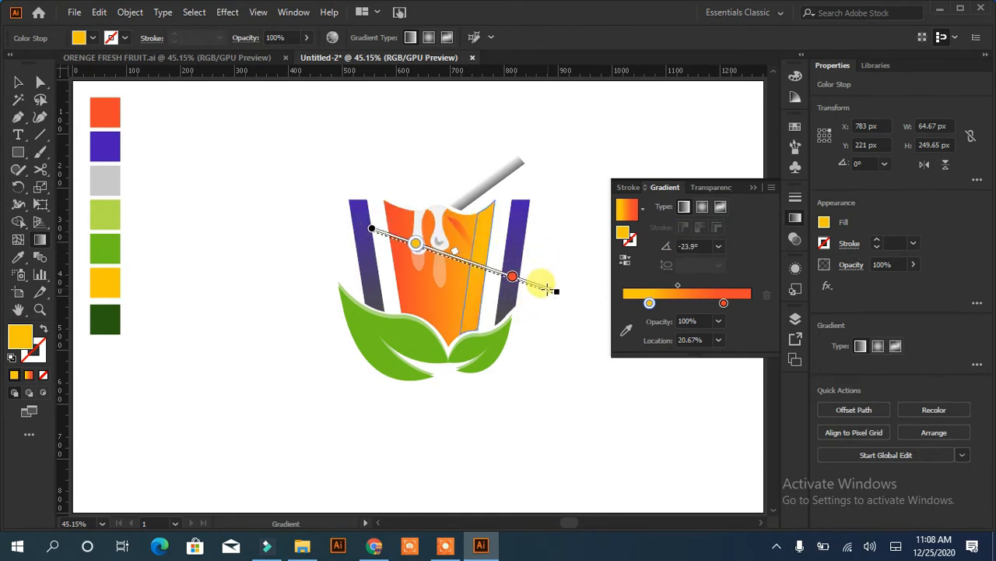
left_click_drag(409, 245, 459, 265)
left_click_drag(511, 281, 464, 267)
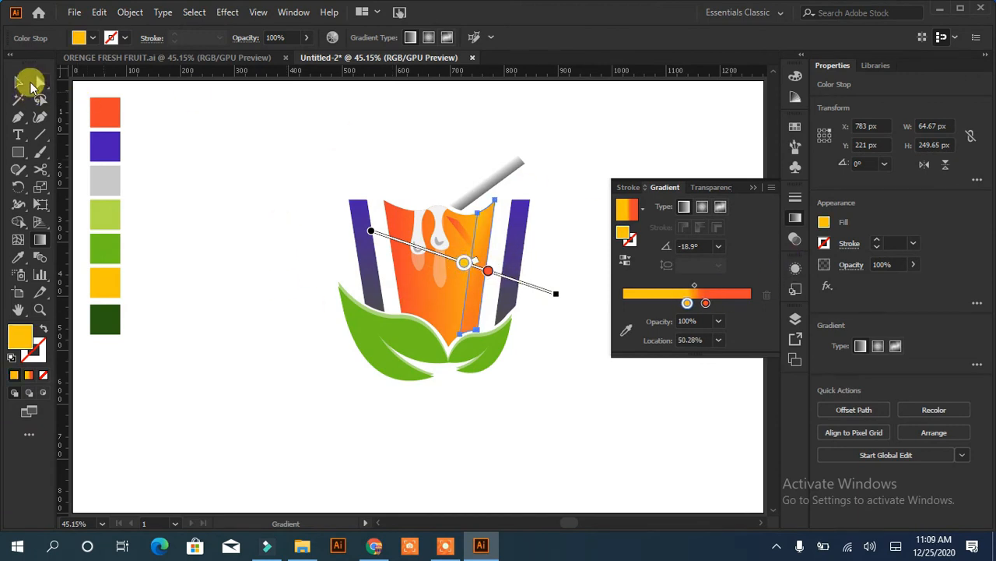
left_click(19, 83)
left_click(230, 214)
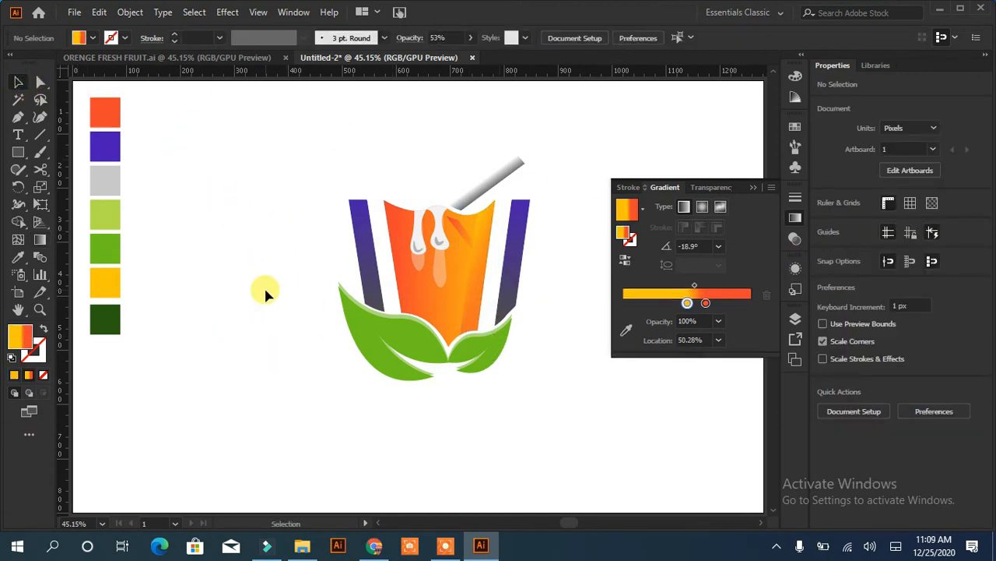
Step: Set the opacity of the gradient strip on the liquid's right side to 33%
left_click(468, 310)
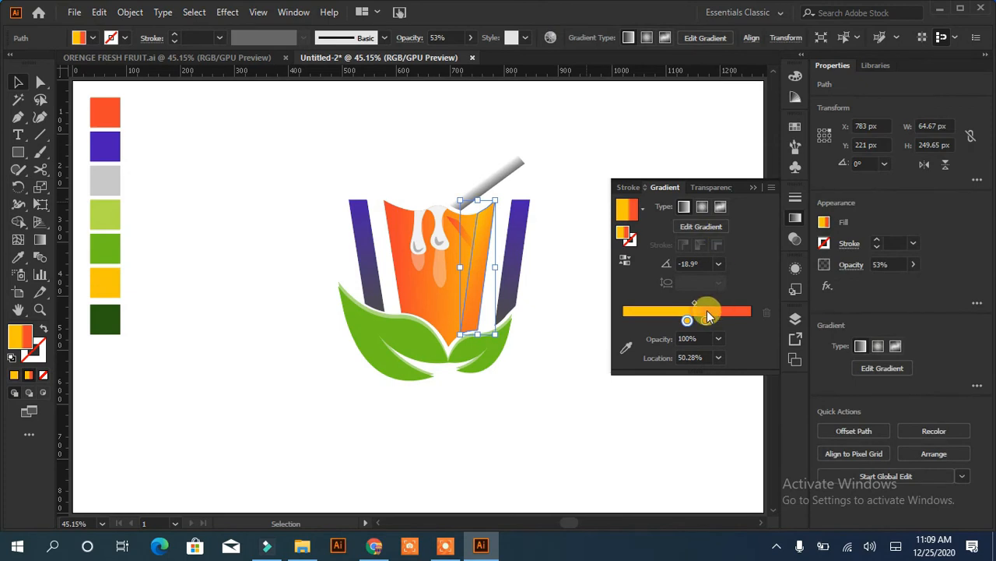
left_click(705, 187)
left_click_drag(759, 205, 721, 227)
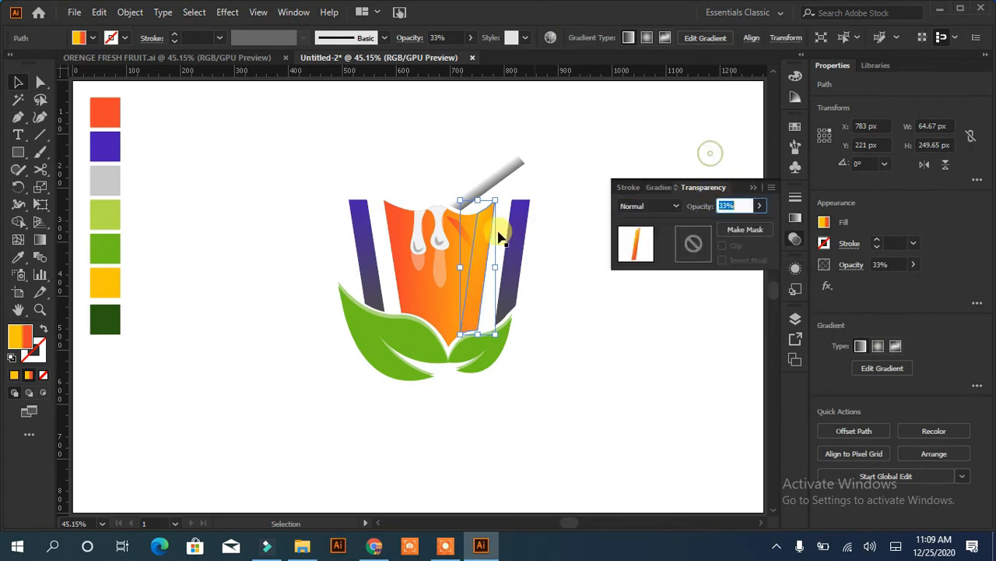
left_click(155, 149)
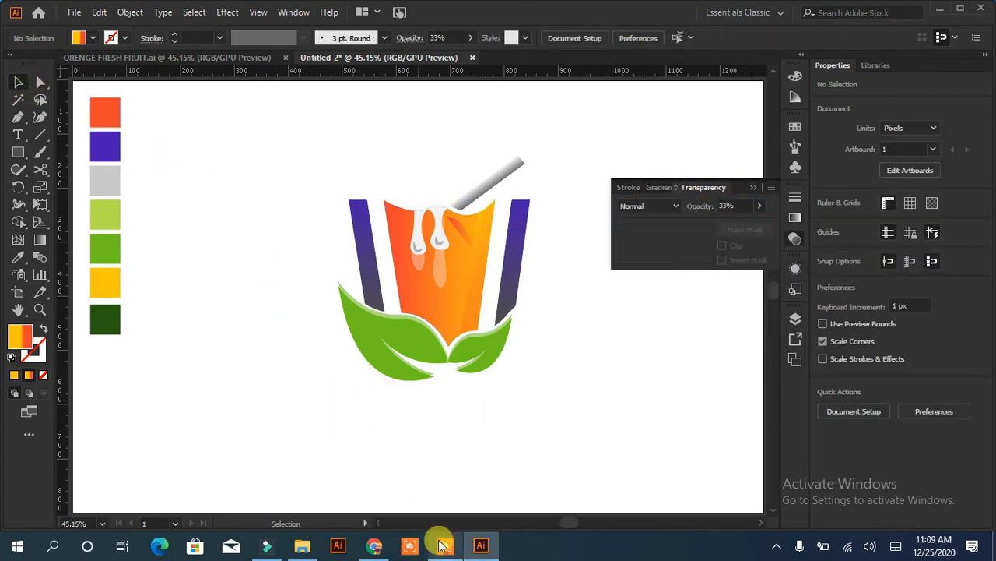
Step: Draw a 25 px square beside the color palette and try to reshape it into a rounded drop
left_click(18, 151)
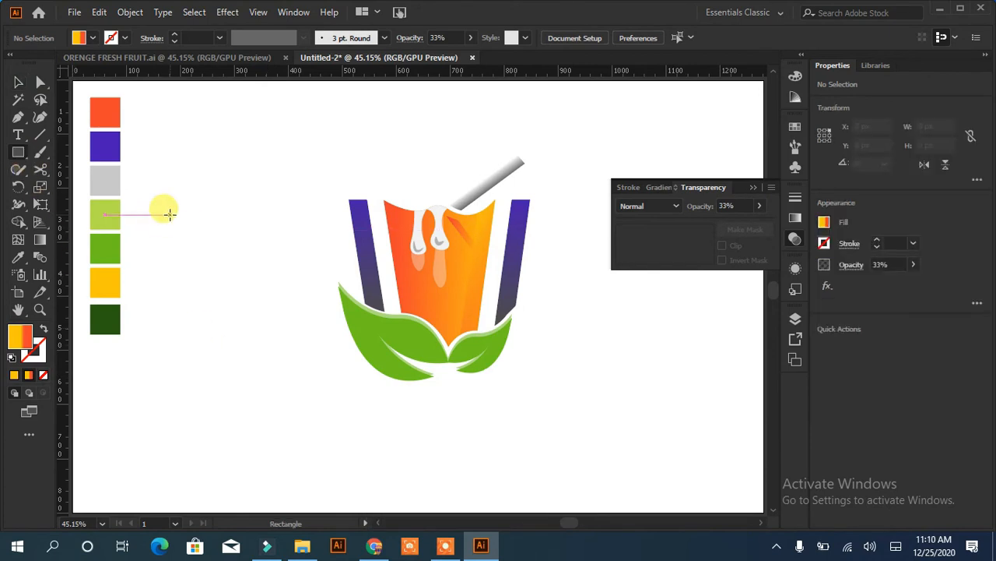
left_click_drag(170, 214, 186, 230)
key("a")
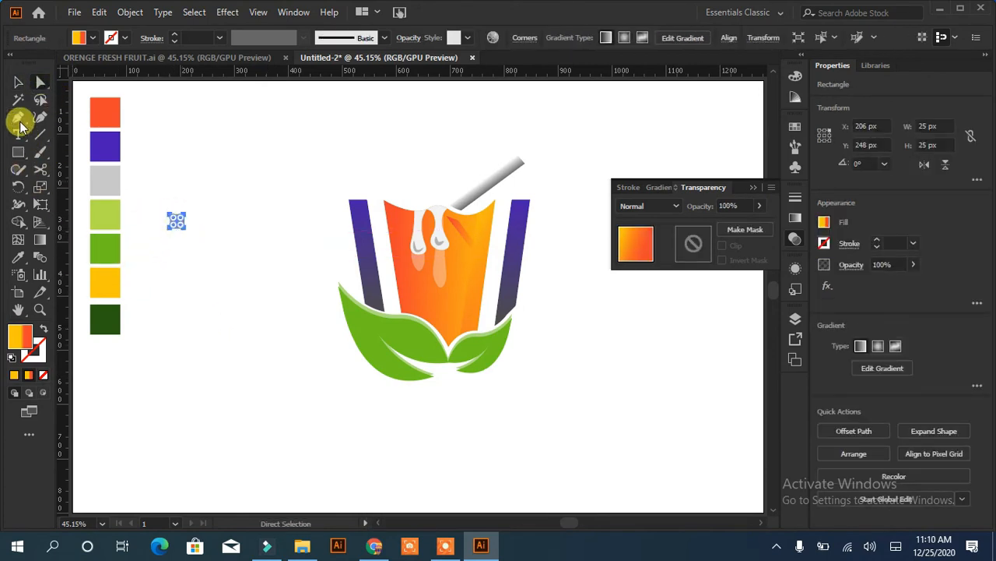
left_click_drag(21, 117, 87, 170)
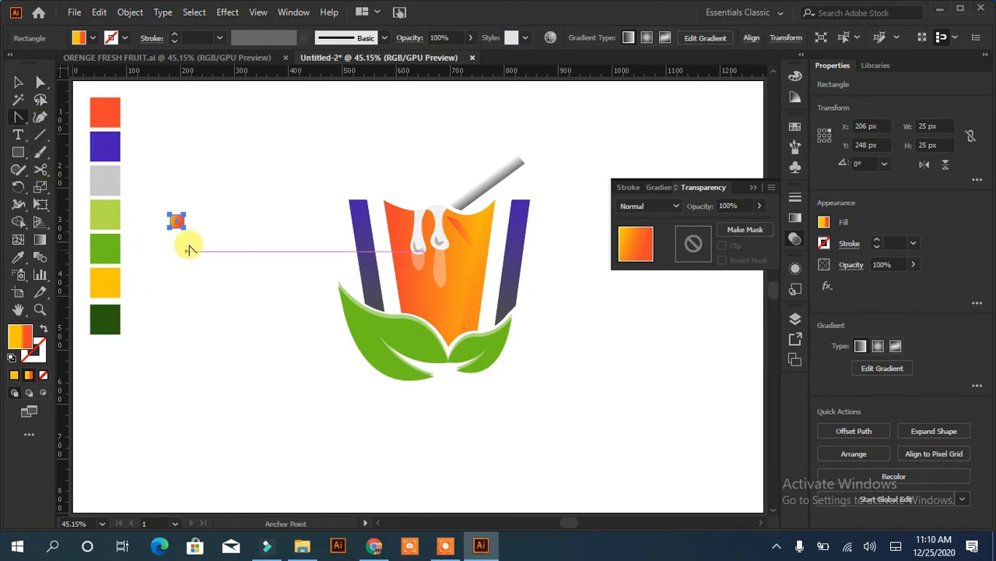
left_click_drag(178, 228, 224, 222)
left_click(18, 83)
left_click(196, 226)
Step: Draw an ellipse 36 by 53 px near the palette and give it a radial gradient fill
mouse_move(18, 152)
left_mouse_down()
mouse_move(82, 172)
mouse_move(83, 187)
left_mouse_up()
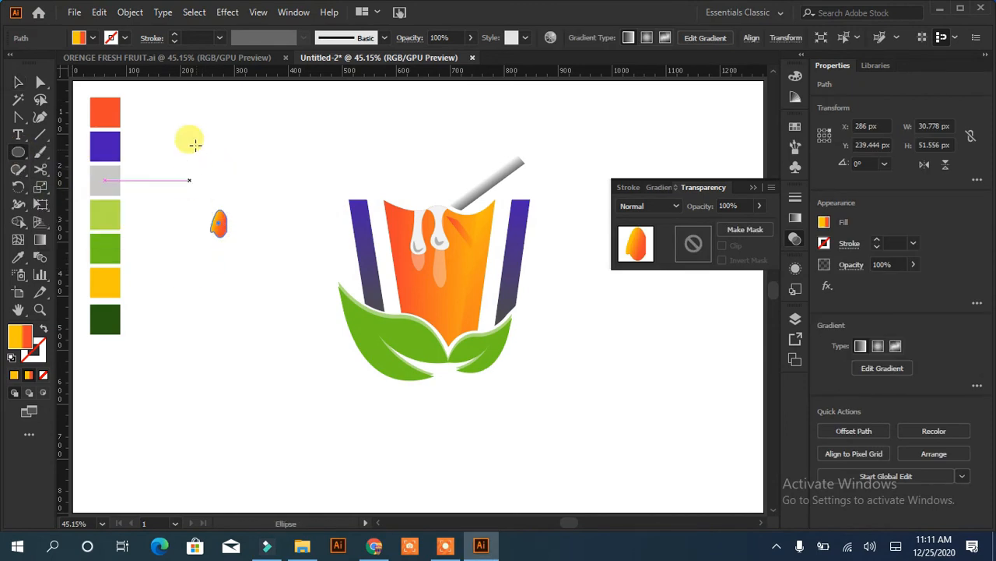
left_click_drag(193, 135, 218, 166)
left_click(86, 37)
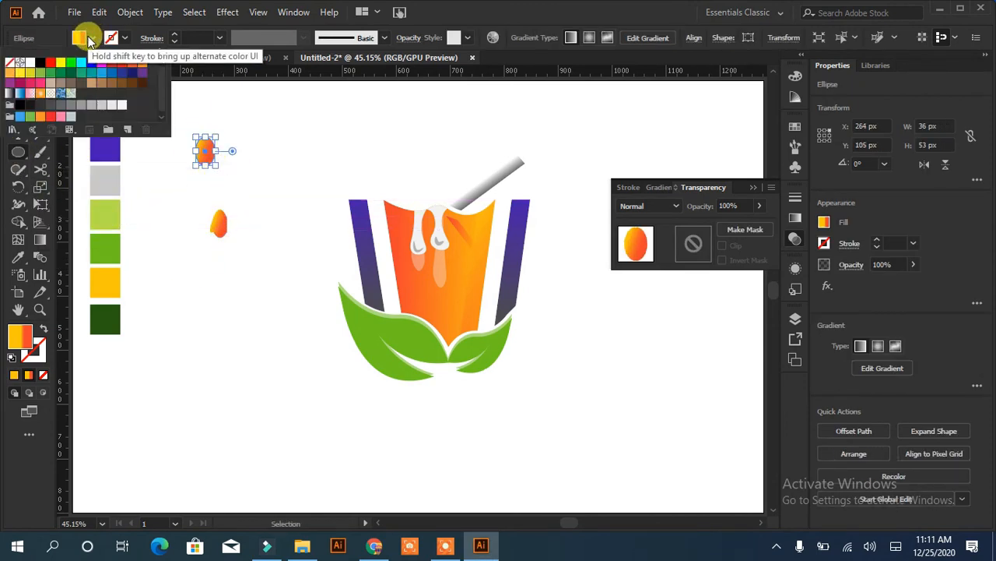
left_click(660, 188)
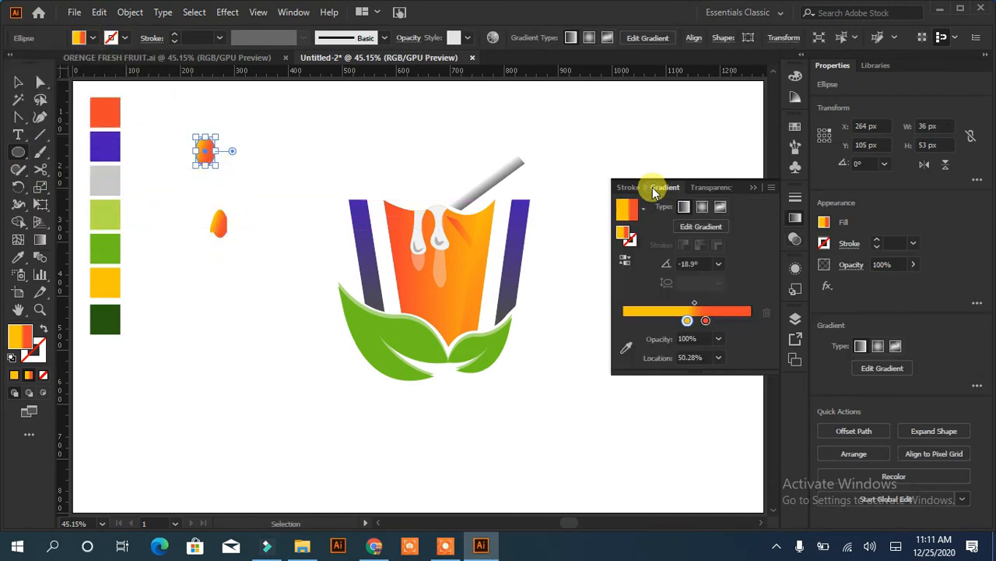
left_click(705, 320)
left_click(701, 207)
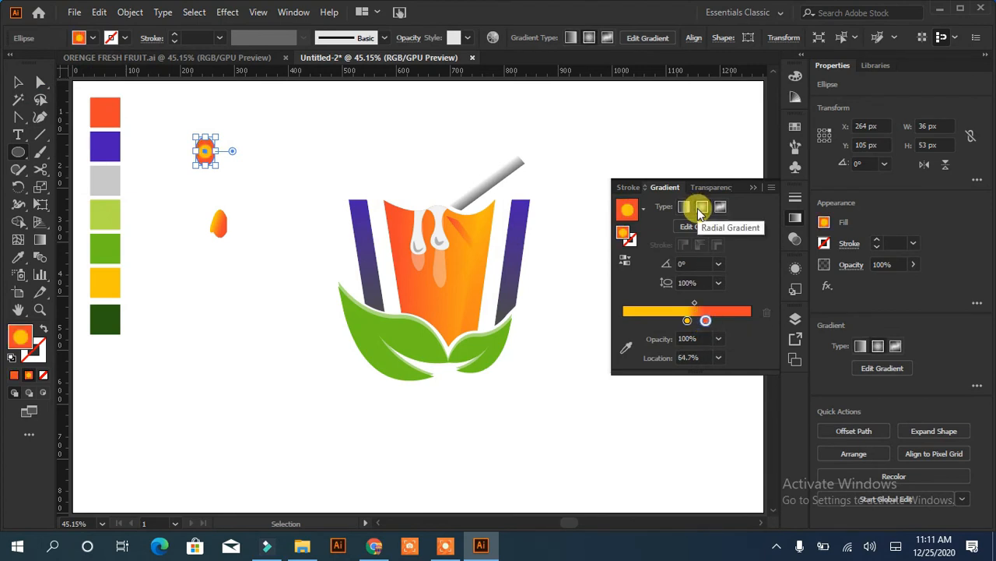
Step: Recolor the ellipse's radial gradient with two light greys, placing the stops at 7.26% and 93.75%
left_click(687, 320)
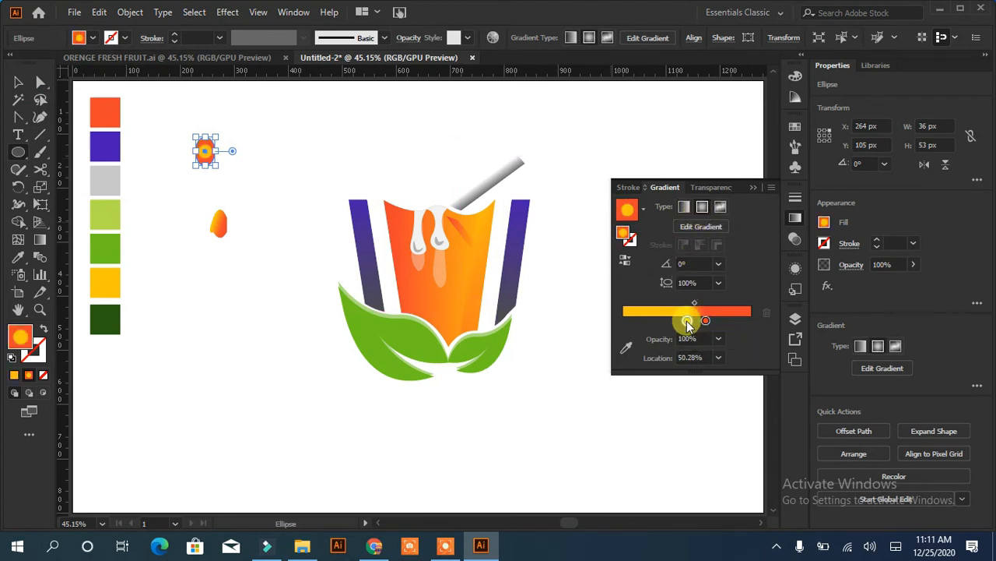
double_click(688, 321)
left_click(645, 411)
left_click(686, 398)
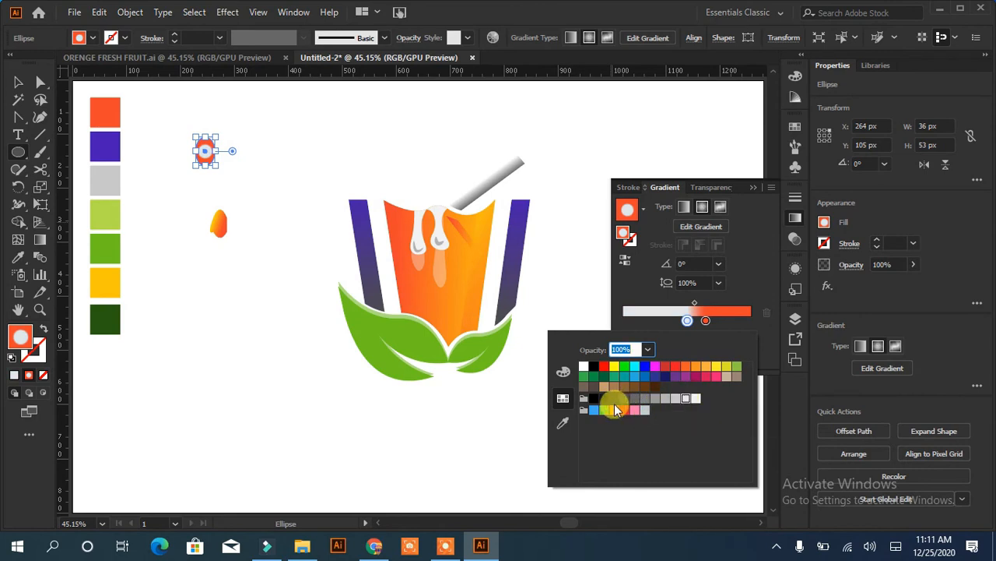
left_click(706, 322)
double_click(703, 320)
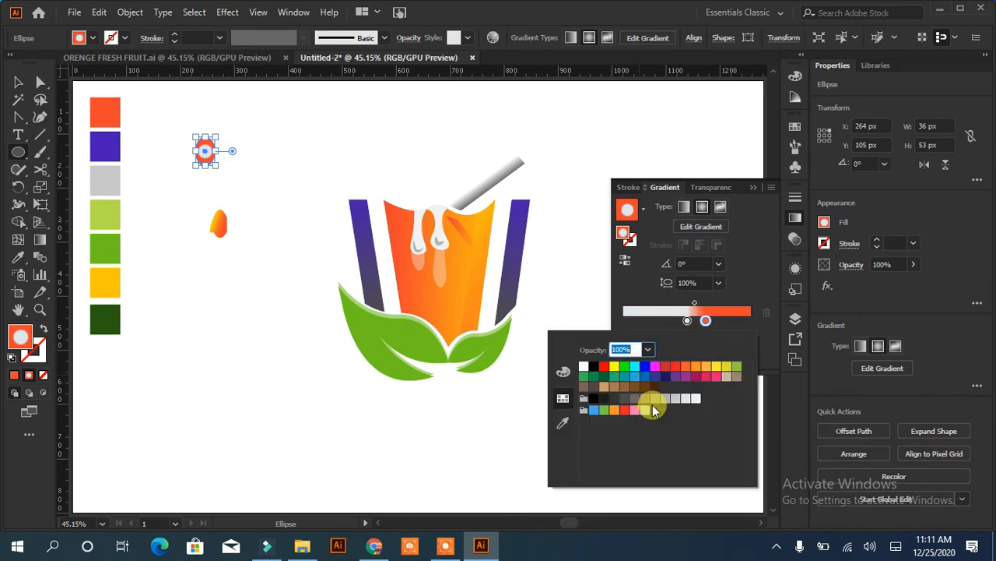
left_click(676, 399)
left_click_drag(688, 320, 632, 324)
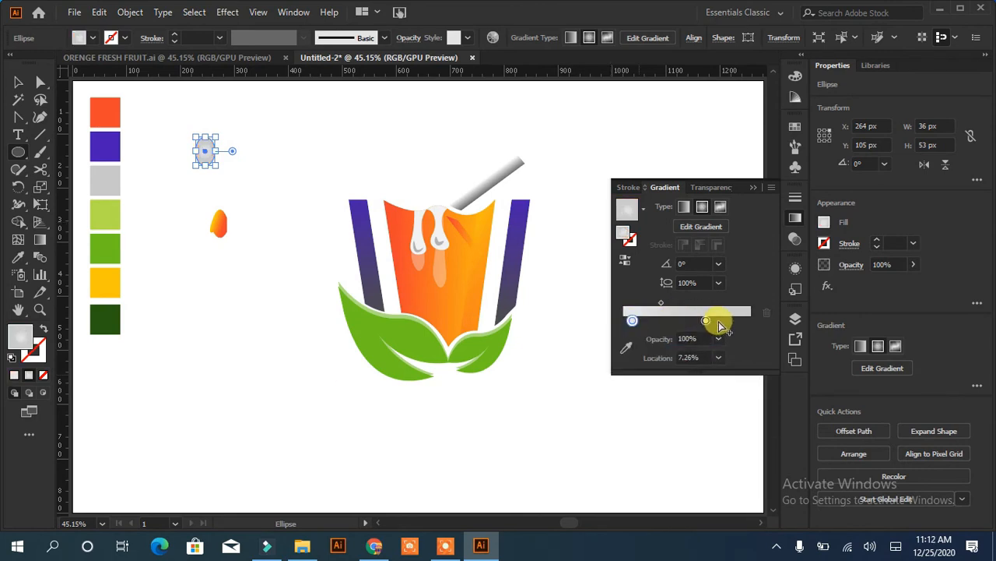
left_click(19, 83)
left_click(317, 166)
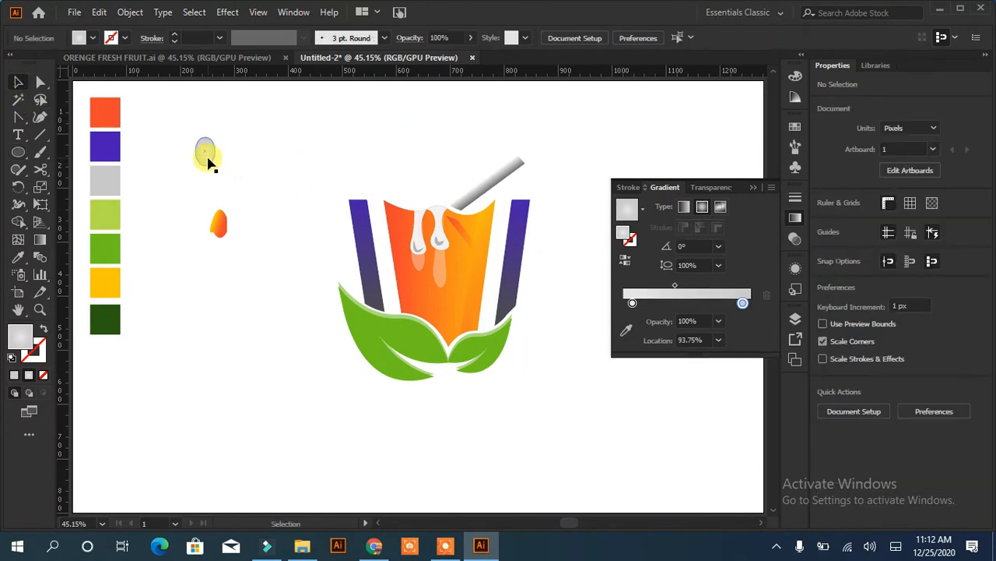
Step: Overlay a second light grey ellipse of 36 by 40 px, slightly higher than the first one
left_click(207, 158)
left_click(40, 83)
left_click(205, 138)
left_click(118, 39)
left_click(258, 165)
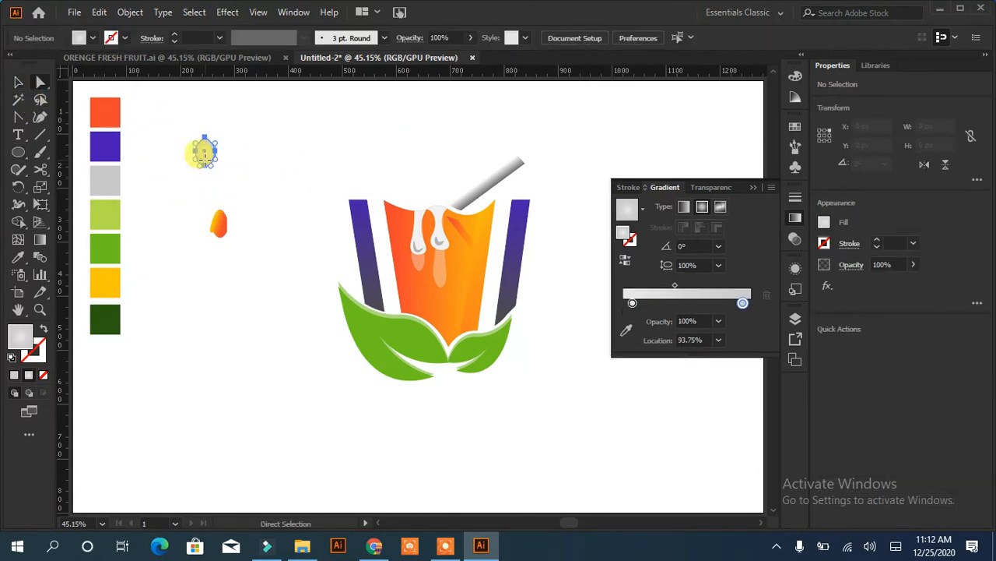
left_click(204, 157)
left_click(18, 82)
left_click_drag(205, 166, 207, 150)
left_click(187, 241)
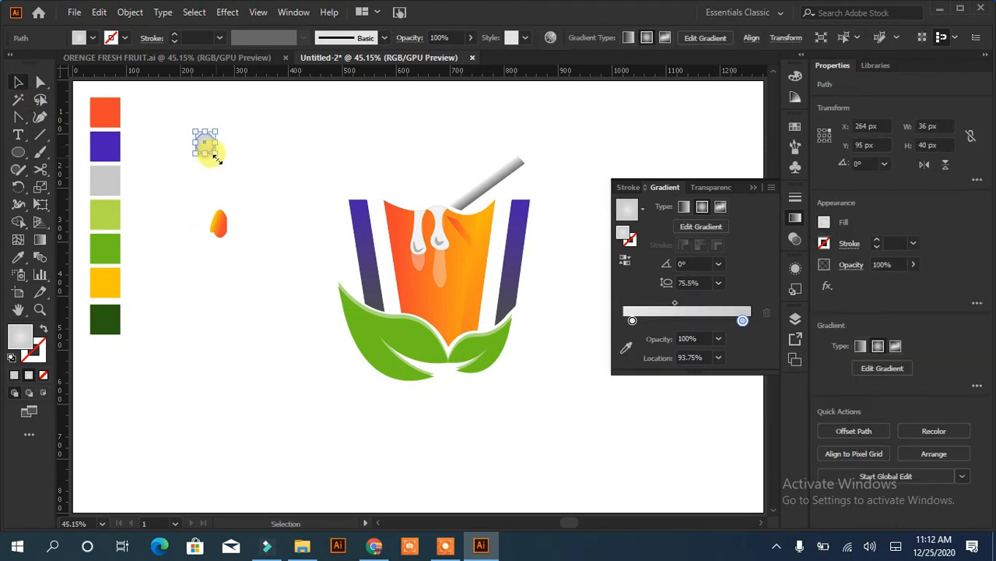
Step: Reshape the two overlapping grey ellipses into a drop with a pointed top, 36 by 40 px overall
left_click(39, 83)
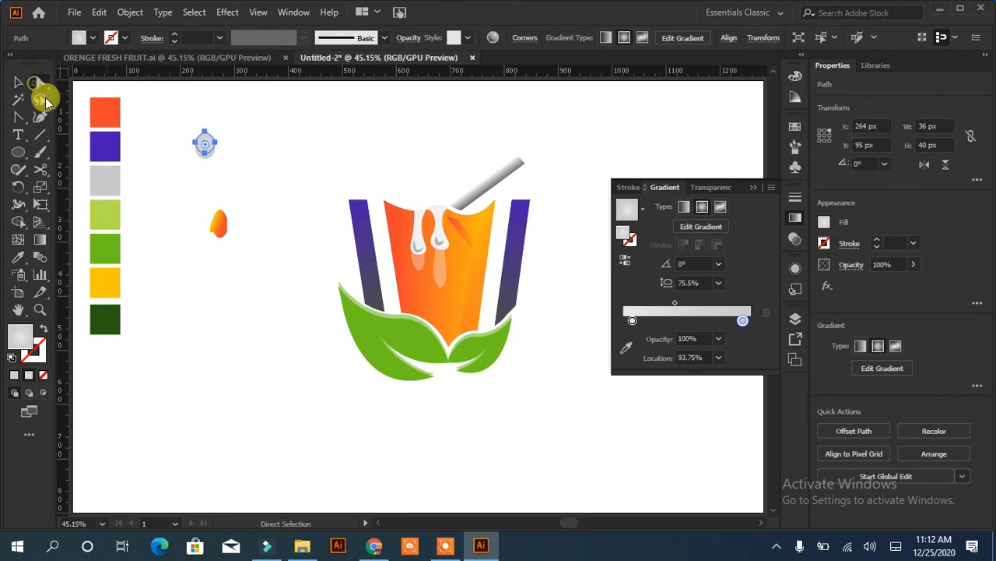
left_click(207, 157, "shift")
left_click(21, 119)
left_click(17, 221)
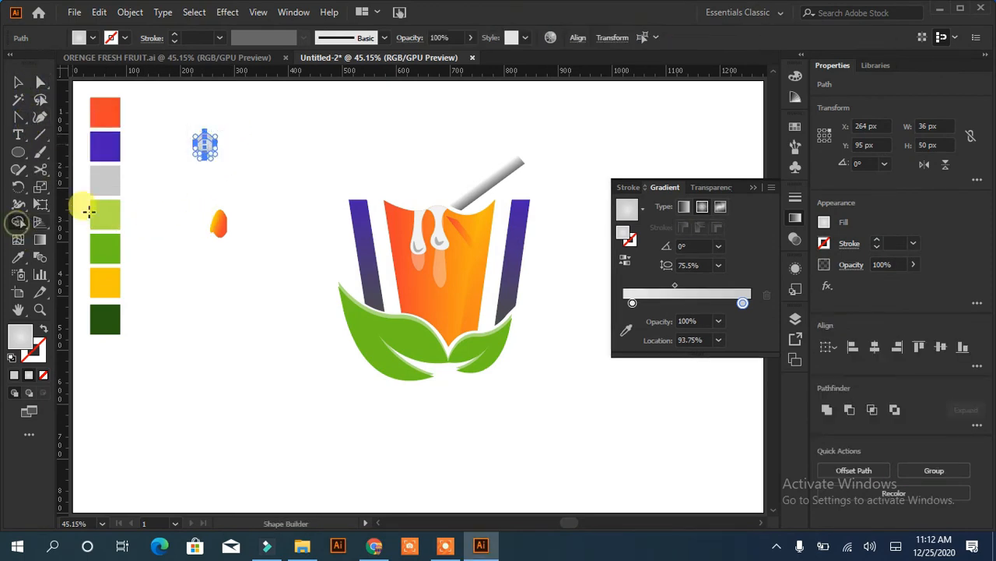
key("ctrl+plus")
key("ctrl+plus")
key("ctrl+plus")
key("ctrl+plus")
key("ctrl+plus")
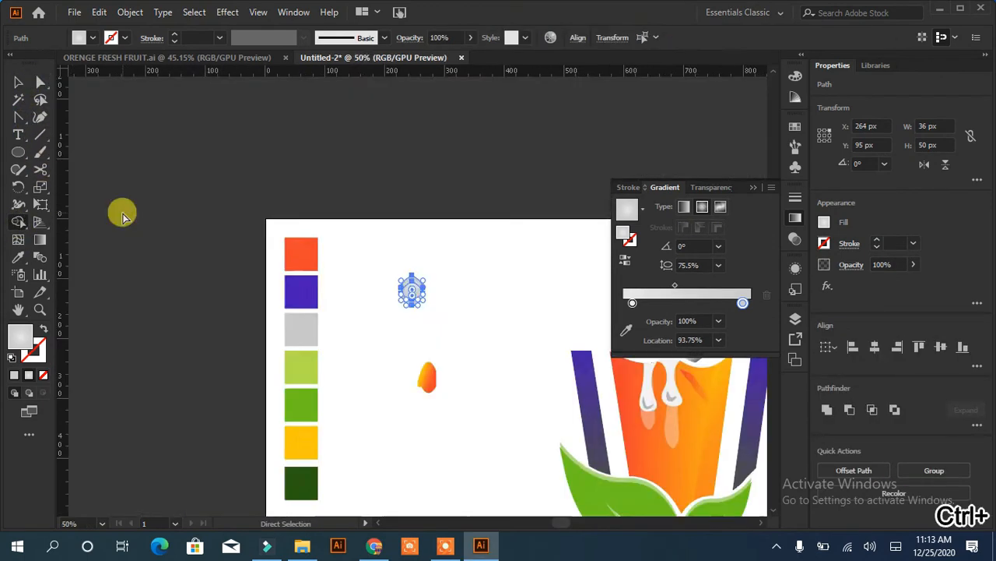
left_click_drag(420, 229, 416, 216)
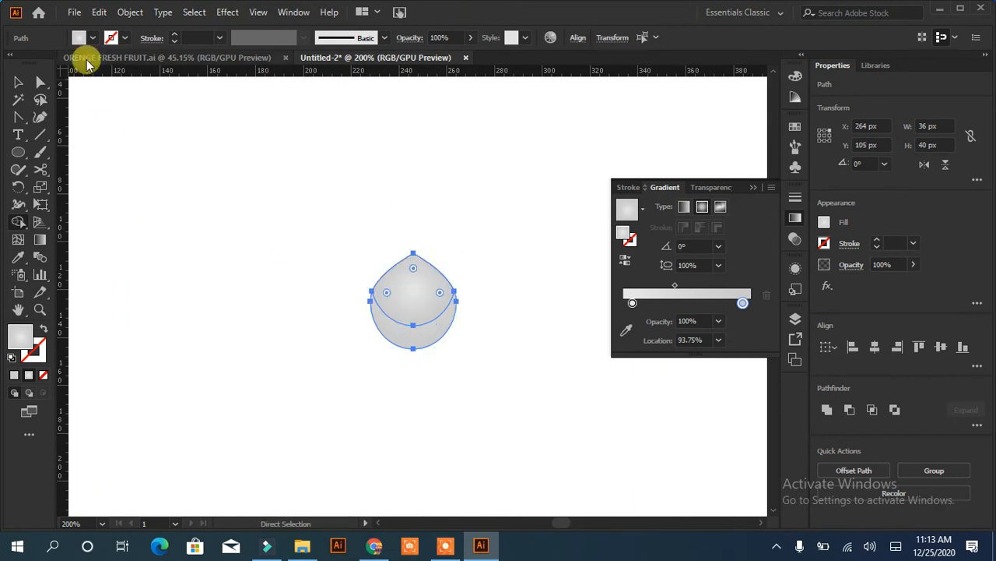
Step: Recolor the two overlapping parts of the grey drop, filling one of them with white
left_click(93, 38)
left_click(29, 63)
left_click(455, 308)
key("v")
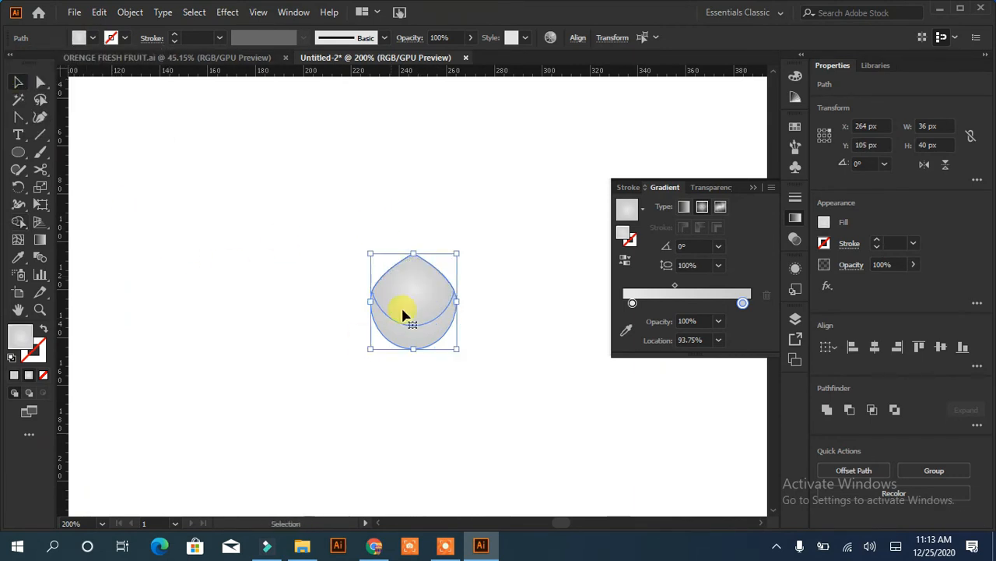
left_click(423, 288)
left_click(93, 38)
left_click(41, 75)
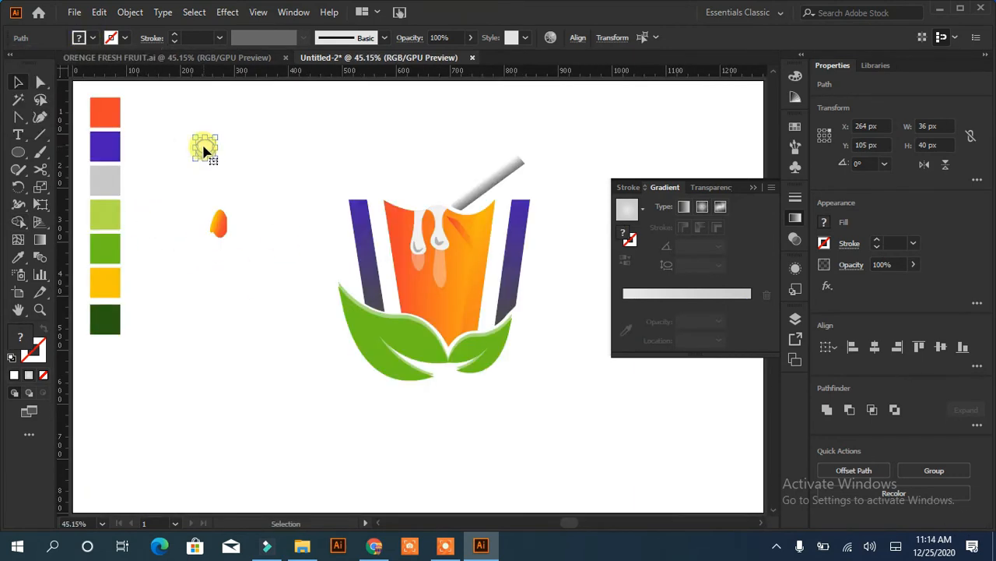
Step: Place the drop in the liquid's lower part and set the opacity of the four bubbles there to 56%
left_click_drag(207, 149, 442, 296)
left_click(914, 265)
left_click_drag(916, 286, 888, 288)
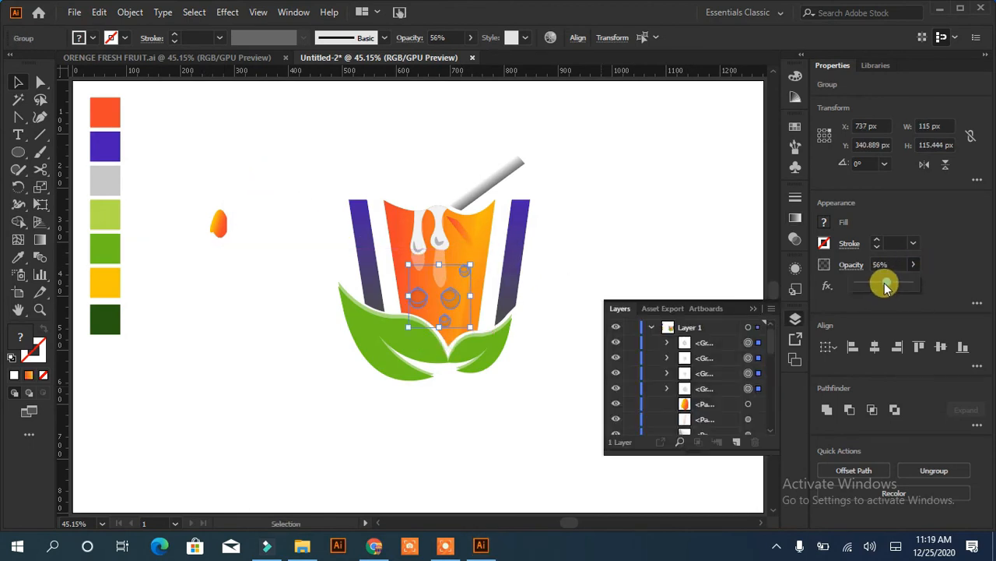
left_click(641, 251)
left_click(753, 308)
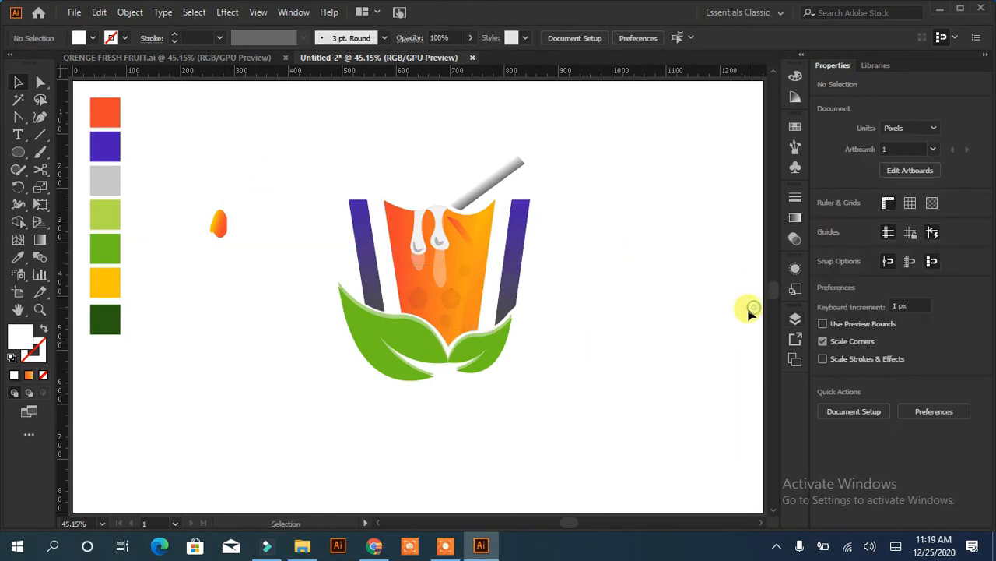
Step: Delete the leftover orange drop shape beside the palette
left_click(218, 219)
key("Delete")
Step: Group all parts of the glass, straw and leaves, and move the group slightly up and to the right
left_click_drag(572, 264, 262, 386)
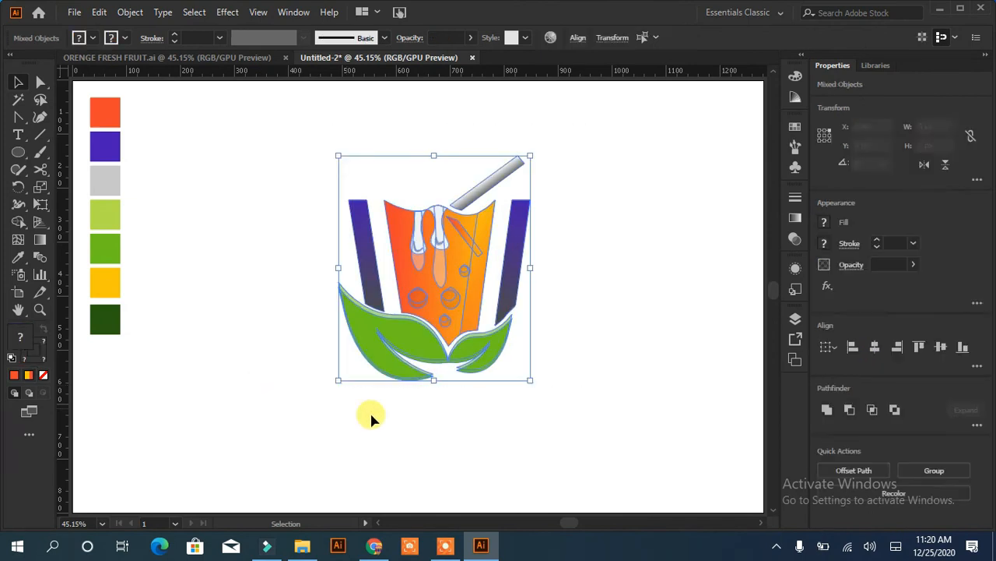
left_click(934, 470)
left_click(559, 436)
left_click_drag(463, 308, 479, 267)
left_click(485, 407)
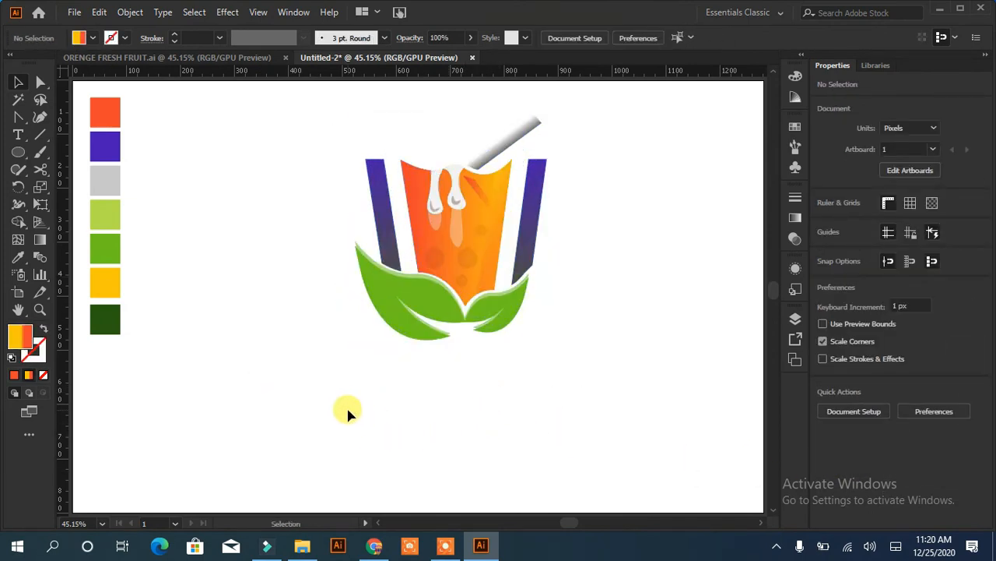
Step: Add the text ORANGE below the juice glass, enlarge it, and move it under the leaves
left_click(17, 134)
left_click(255, 374)
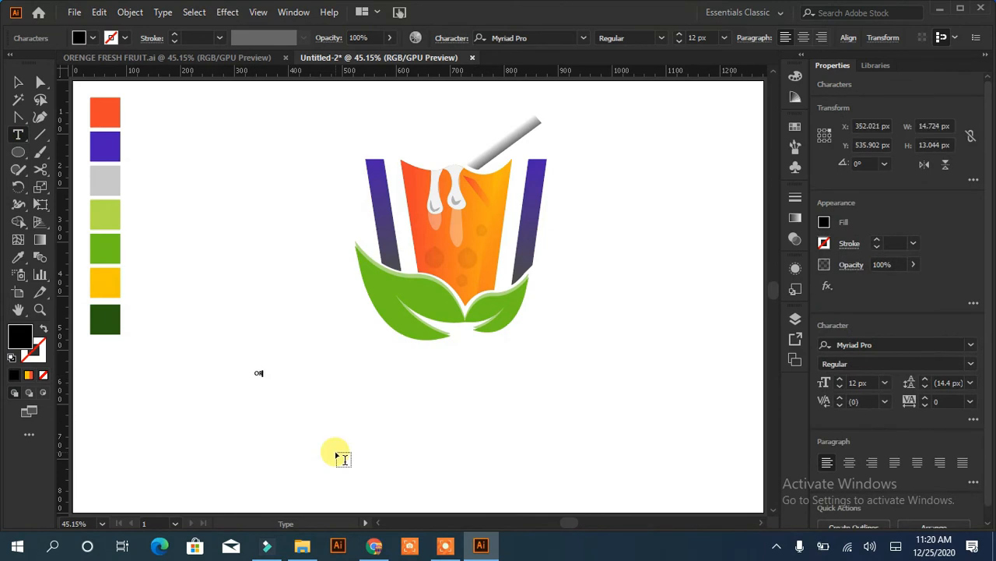
key("Escape")
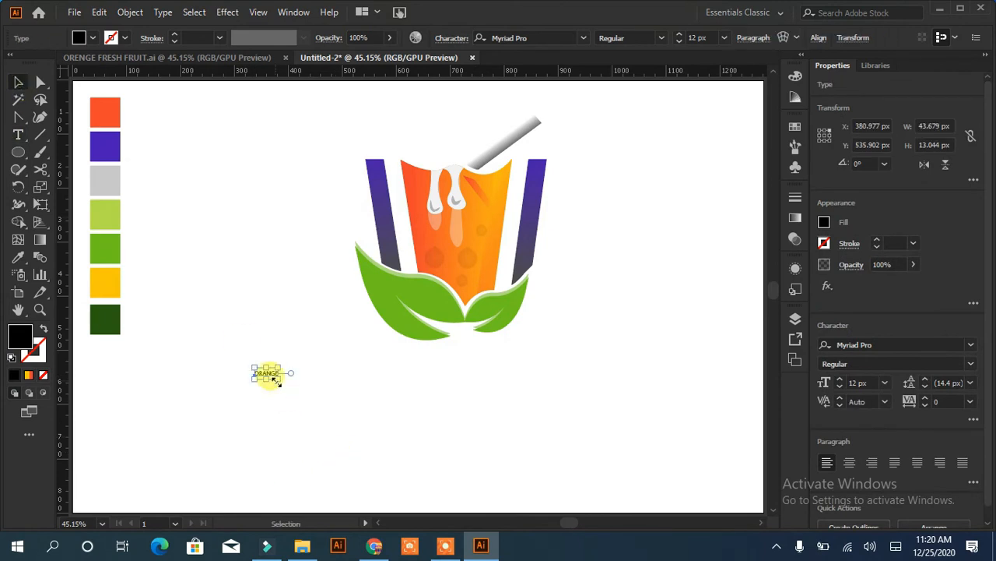
left_click_drag(278, 376, 587, 460)
left_click_drag(405, 411, 571, 411)
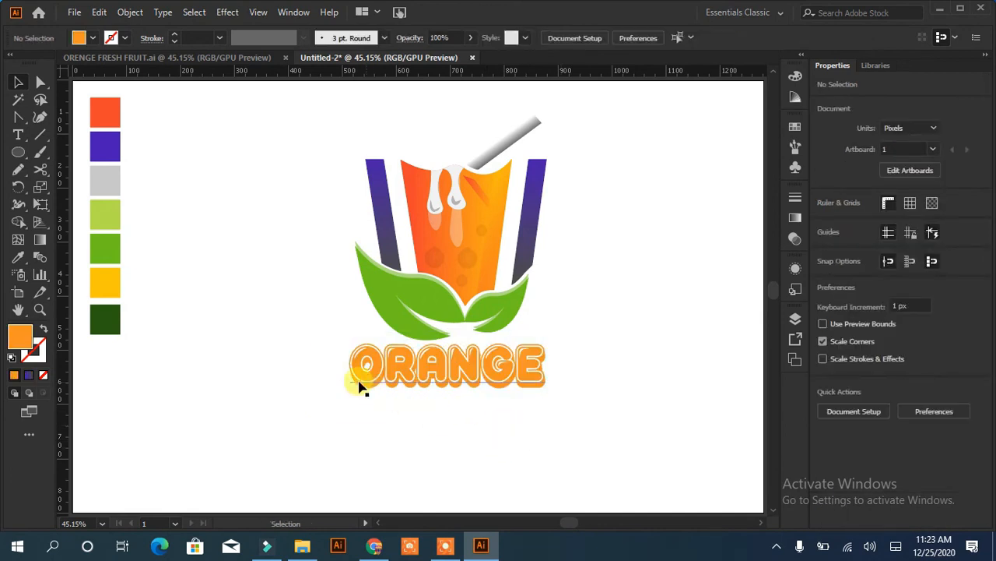
Step: Add the text JUICE FRUIT beneath ORANGE and enlarge it to a font size of about 60 px
key("t")
left_click(361, 402)
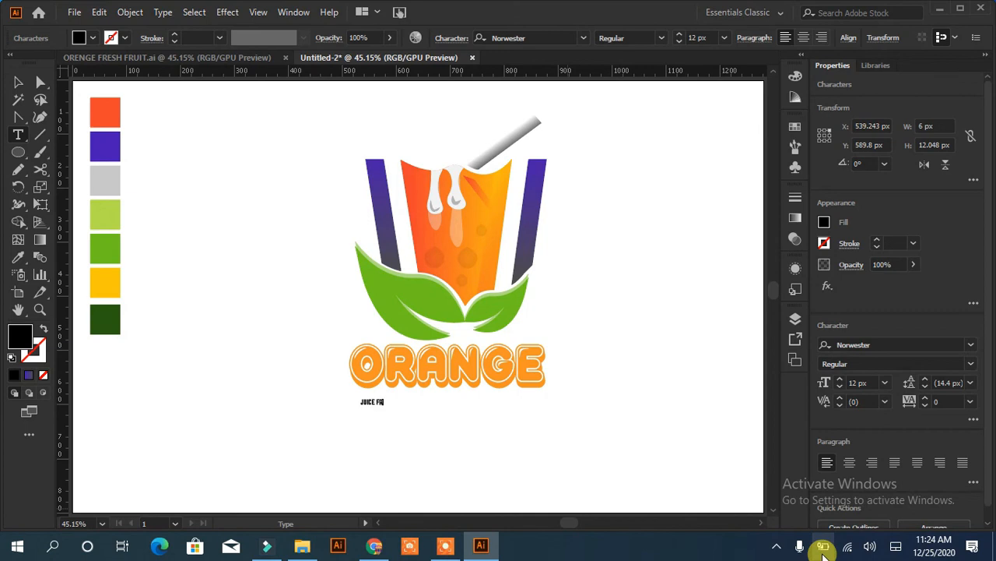
left_click(19, 82)
left_click(387, 406)
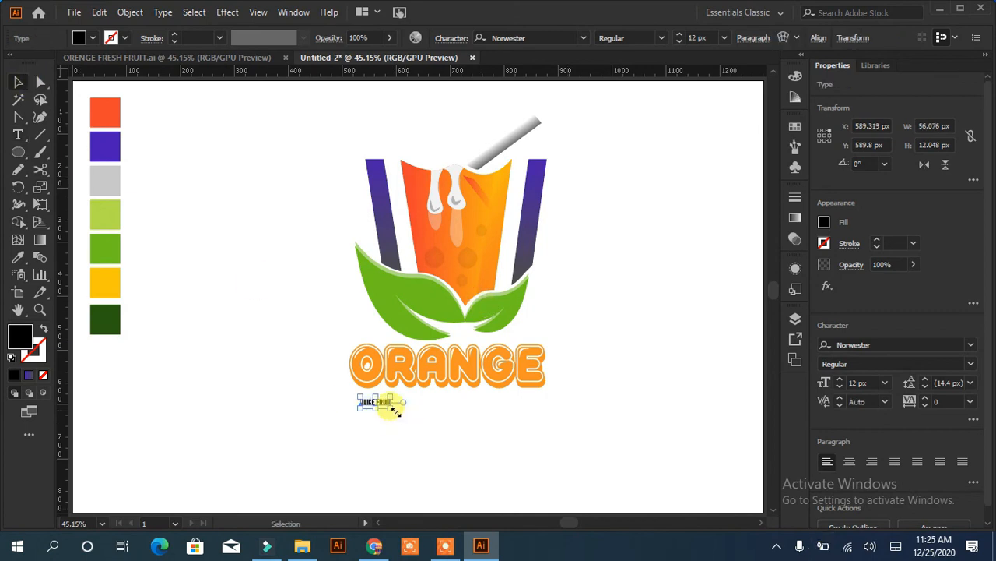
left_click_drag(393, 409, 512, 430)
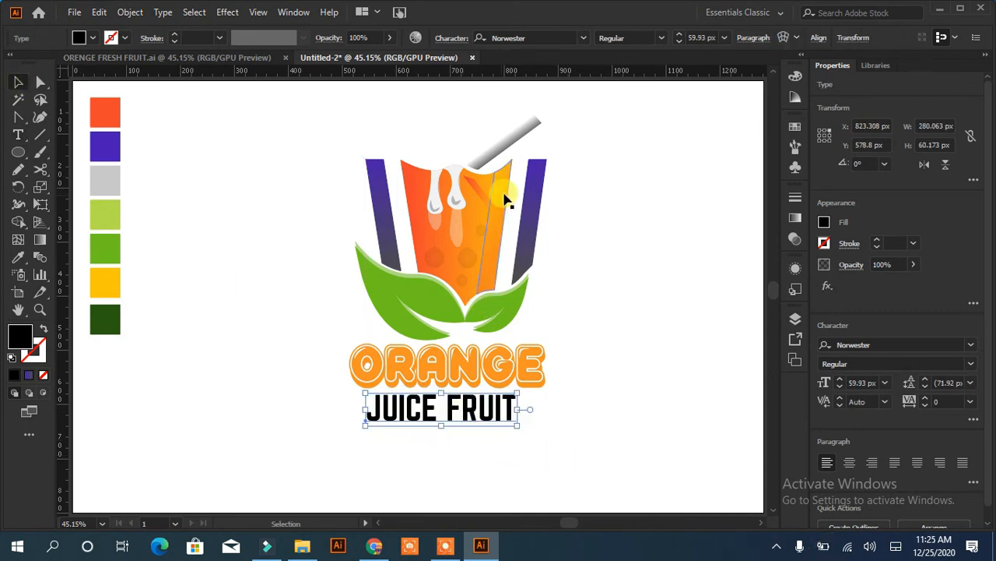
Step: Try the Amerika Pro font on the JUICE FRUIT text
left_click(582, 37)
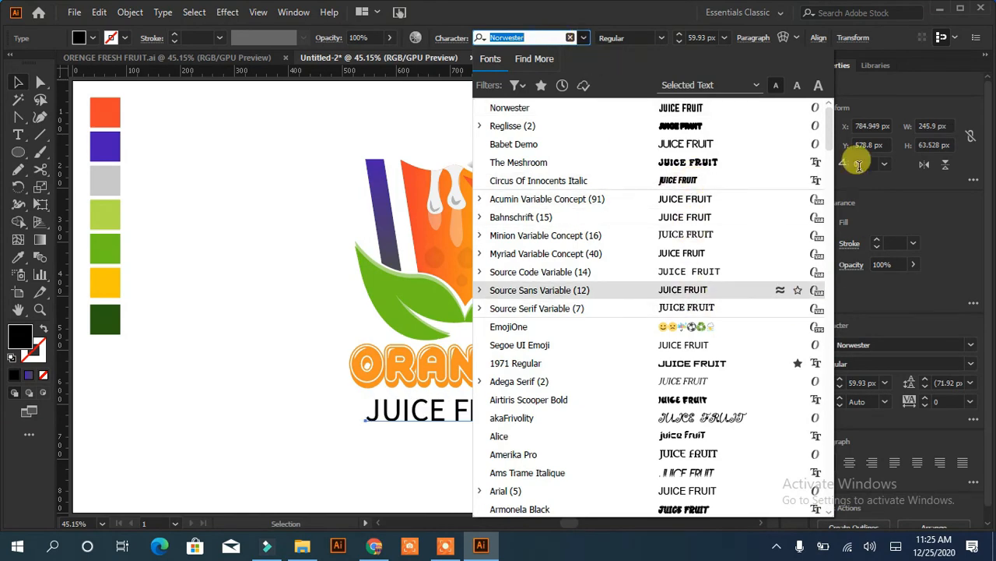
scroll(830, 155, "down", 5)
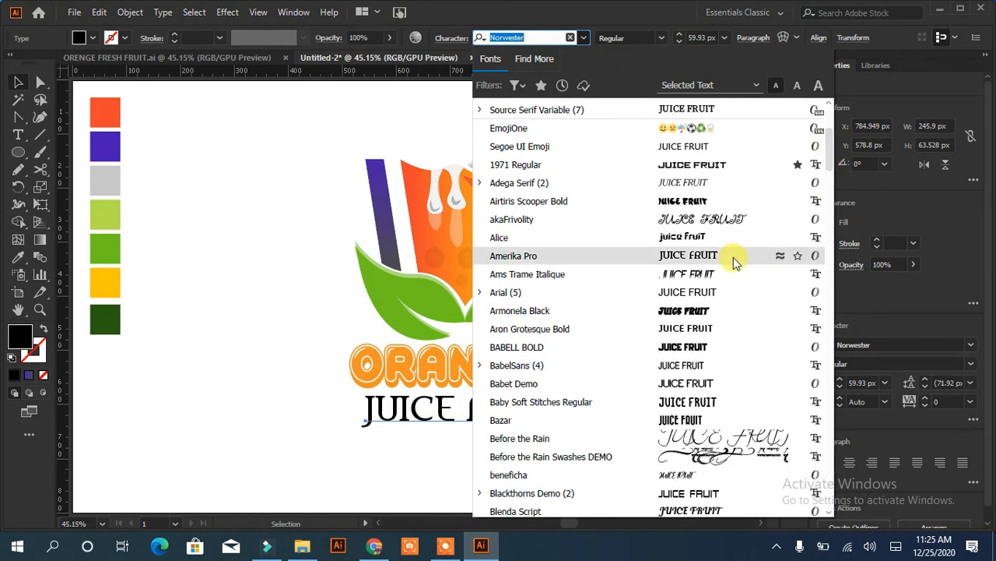
left_click(736, 263)
Step: Set the JUICE FRUIT text in the Babet Demo font and shift it to sit centered under ORANGE
left_click(971, 344)
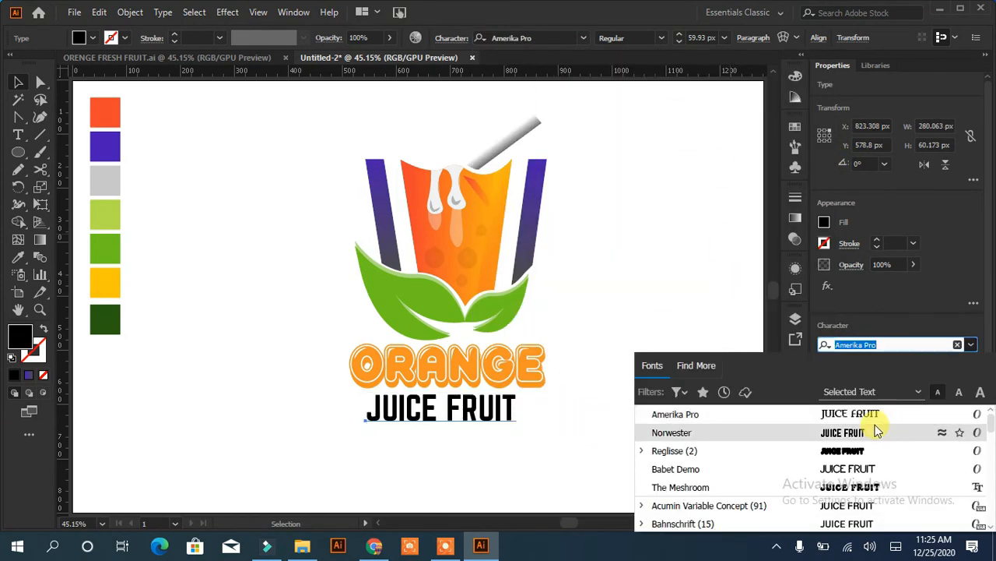
key("Return")
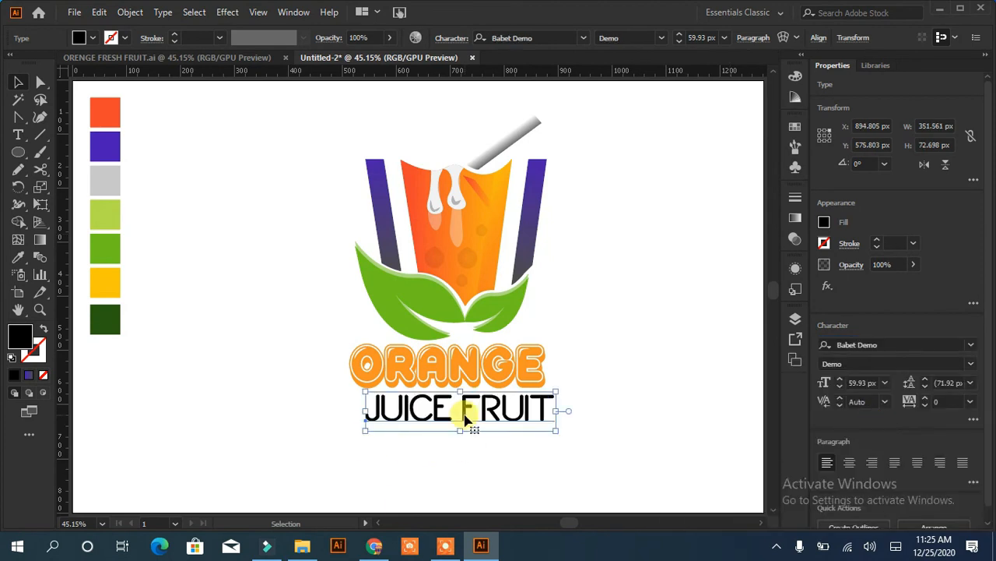
left_click_drag(465, 418, 456, 419)
Step: Color the JUICE FRUIT text with the green sampled from the large leaf
left_click(18, 256)
left_click(382, 285)
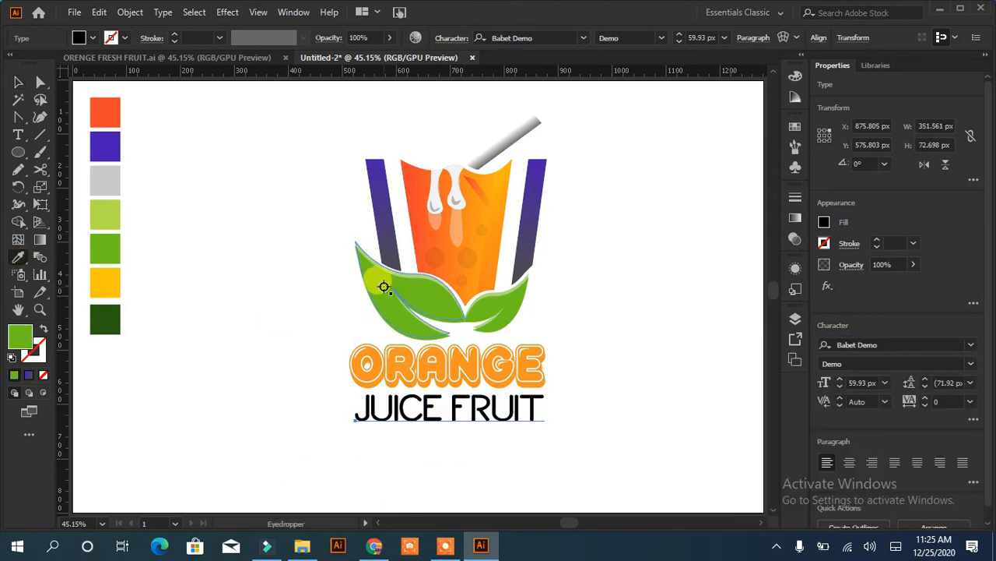
left_click(18, 81)
left_click(232, 280)
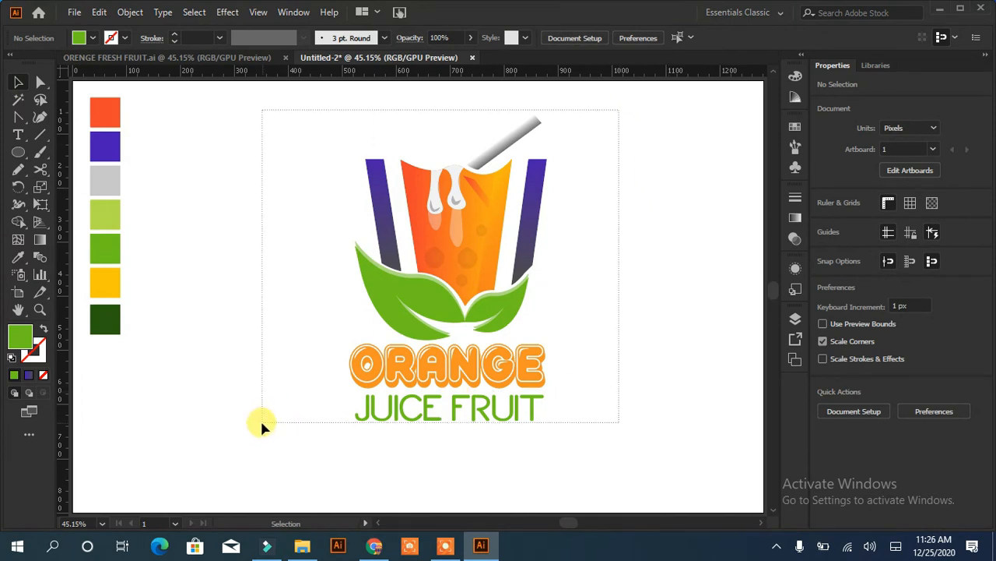
Step: Group the logo artwork with its text, and group and hide the color palette squares
left_click_drag(261, 424, 262, 425)
left_click(658, 441)
left_click_drag(138, 92, 84, 347)
key("ctrl+g")
left_click(794, 317)
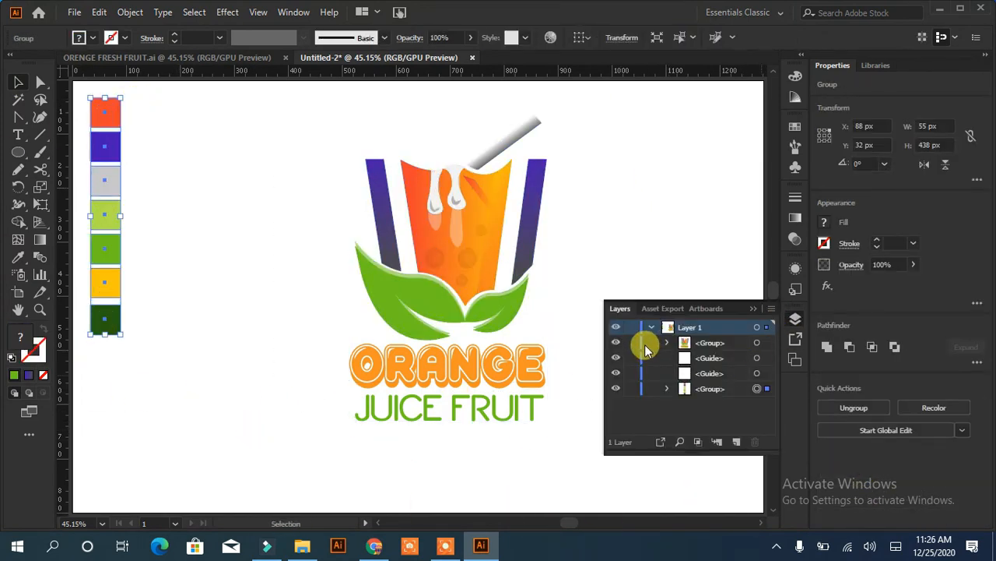
left_click(616, 388)
left_click(749, 310)
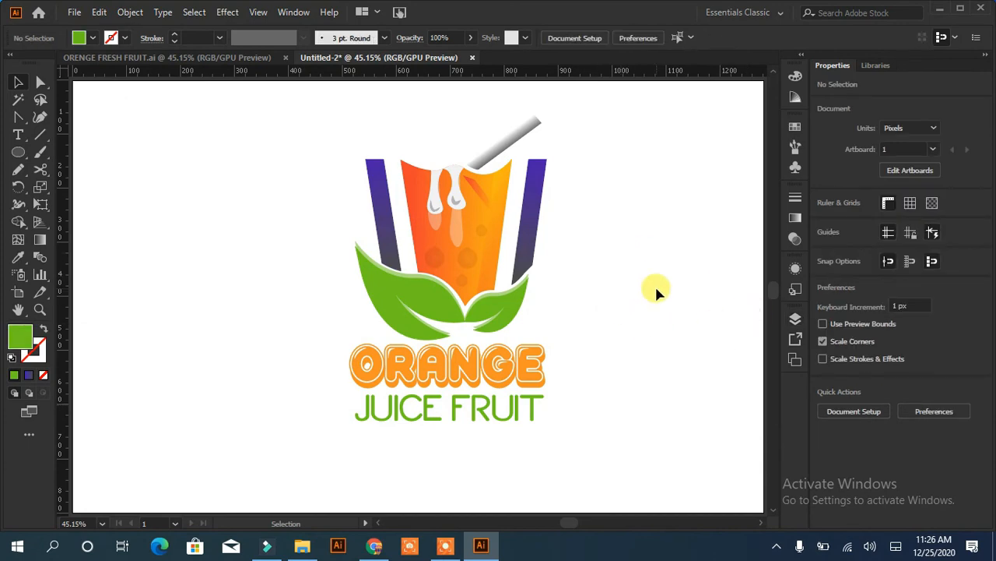
Step: Scale the whole logo down proportionally and center it horizontally on the artboard
left_click(521, 194)
left_click_drag(545, 432, 510, 390)
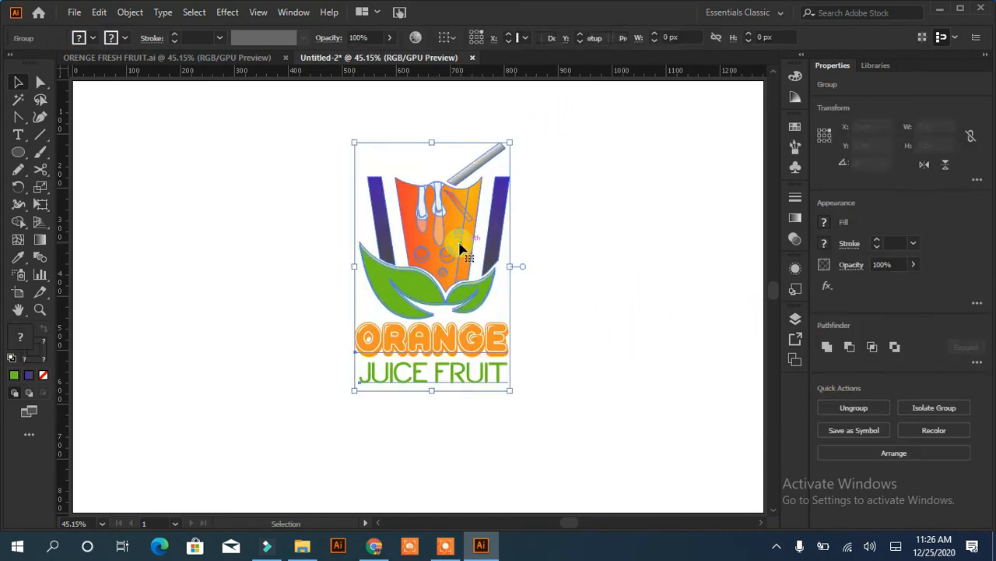
key("ctrl+a")
left_click(493, 38)
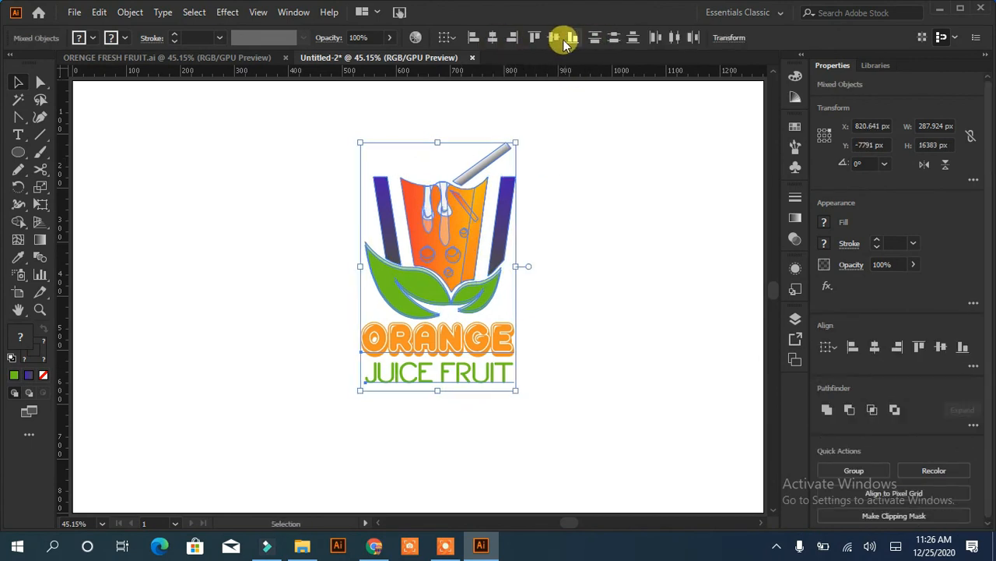
left_click(619, 187)
left_click(75, 12)
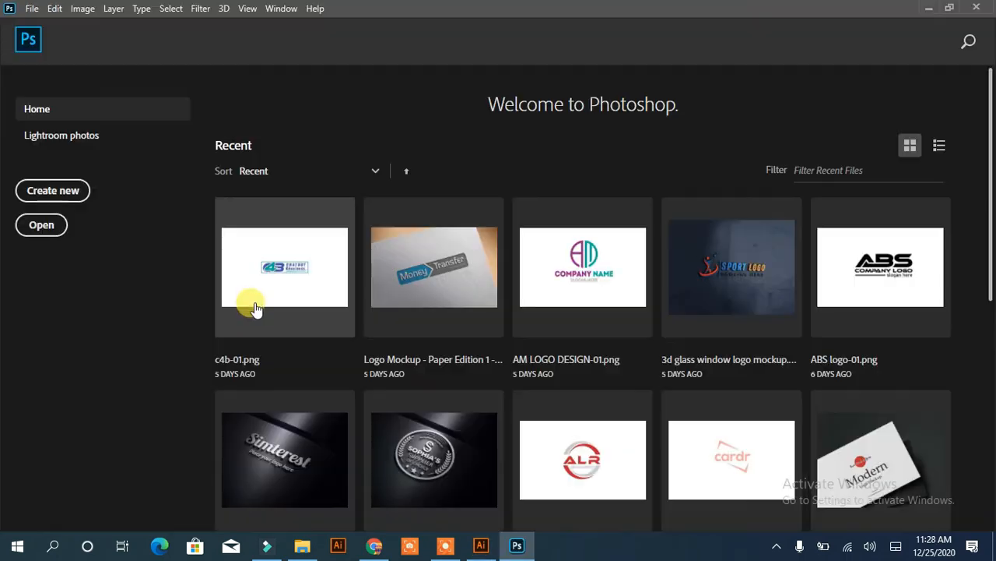
Step: In Photoshop, open the 3d glass window logo mockup and the ORANGE JUICE FRUIT-01 image from the Logo design folder
left_click(734, 285)
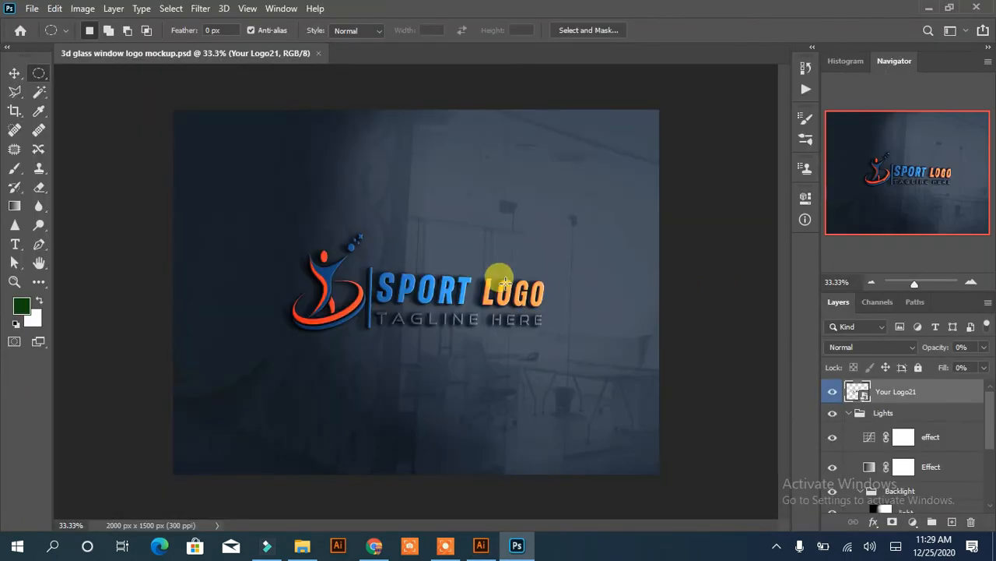
left_click(31, 9)
left_click(50, 38)
left_click(371, 260)
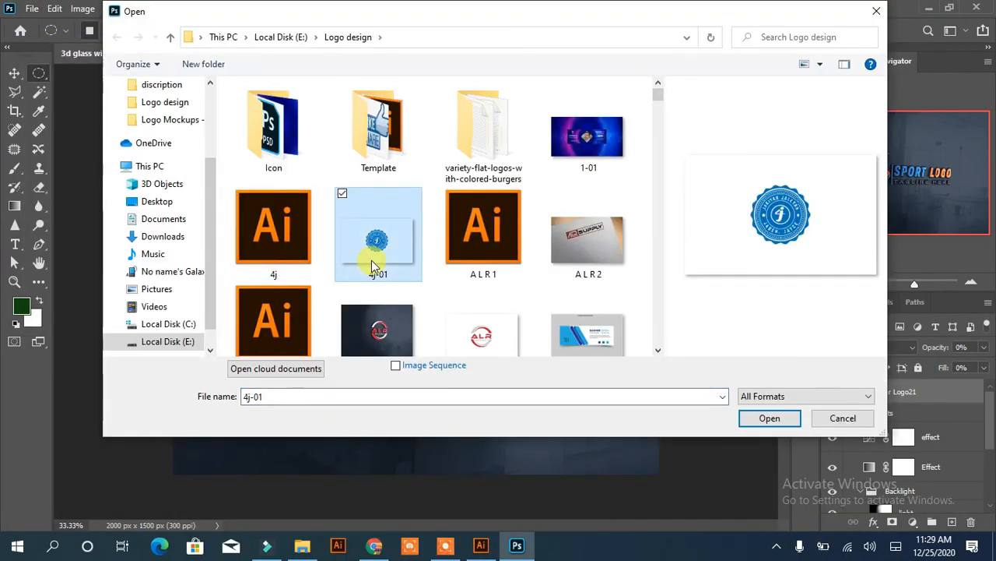
key("o")
key("o")
key("o")
key("o")
key("o")
key("o")
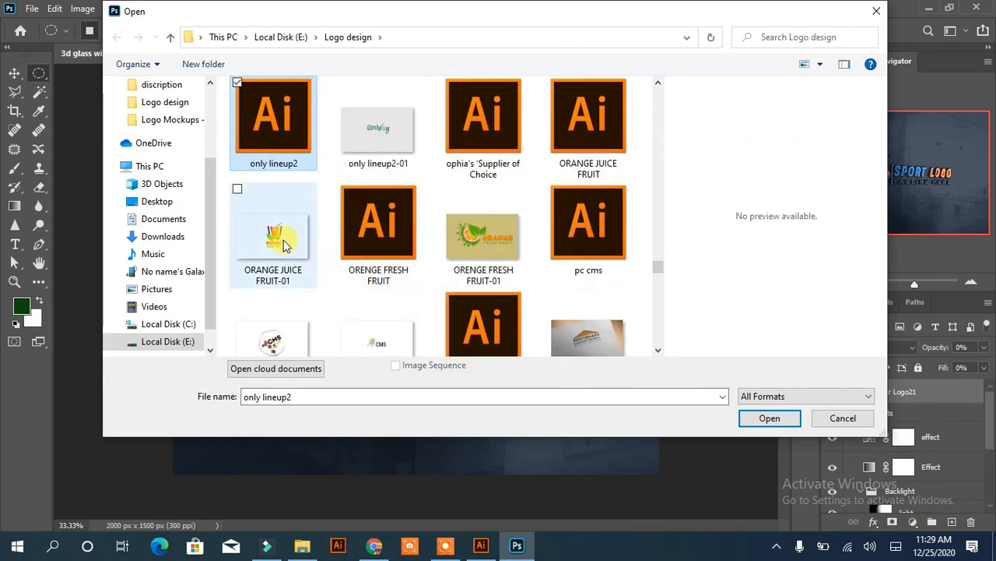
left_click(284, 245)
left_click(767, 418)
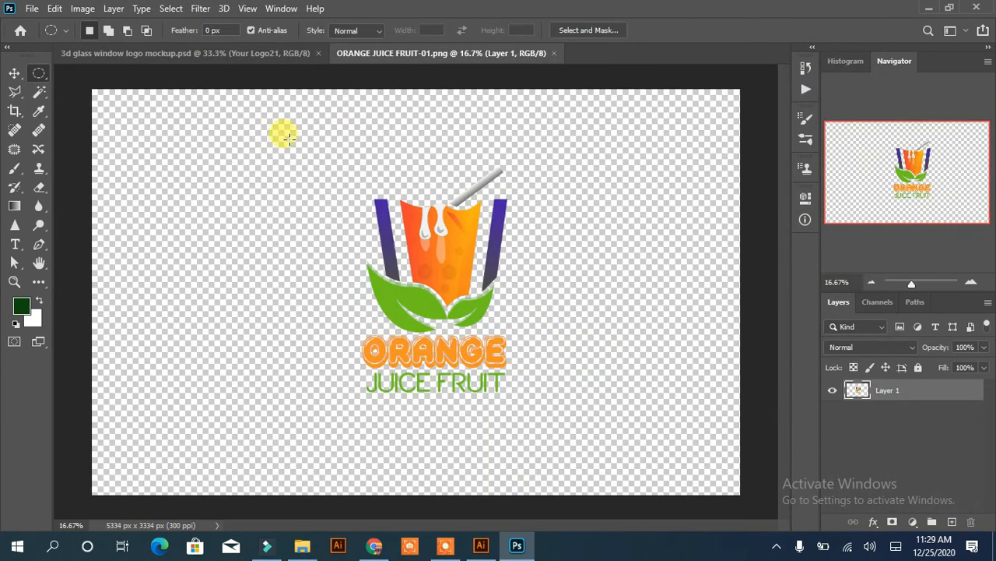
Step: Open the mockup's Your Logo21 smart object and copy the juice logo into it from ORANGE JUICE FRUIT-01.png
left_click(300, 55)
double_click(857, 390)
left_click(380, 55)
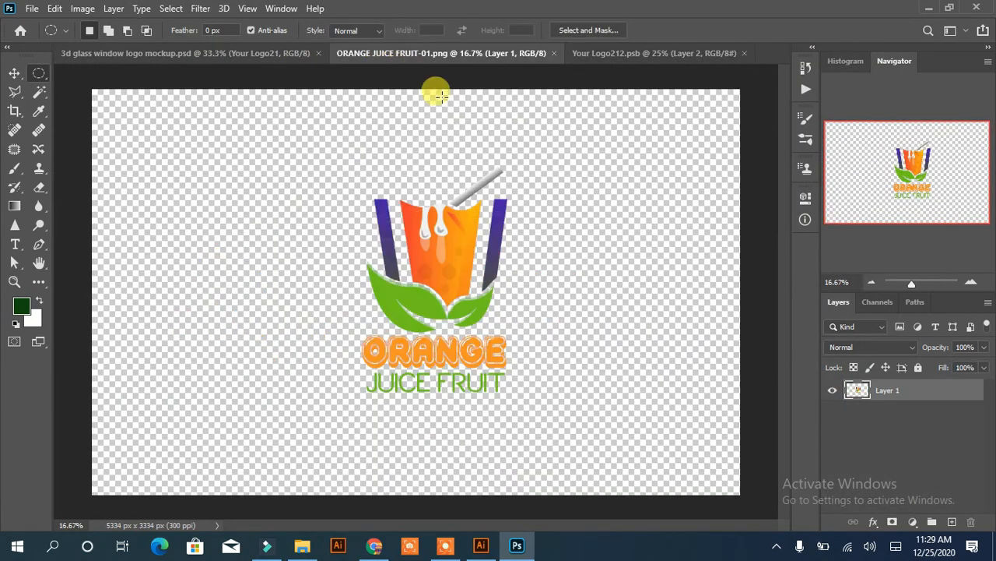
left_click(15, 73)
left_click_drag(495, 250, 427, 259)
Step: Scale the placed juice logo to about 73% and move it to the horizontal center of the smart object canvas
left_click(298, 104)
left_click_drag(301, 106, 359, 197)
left_click_drag(446, 317, 424, 265)
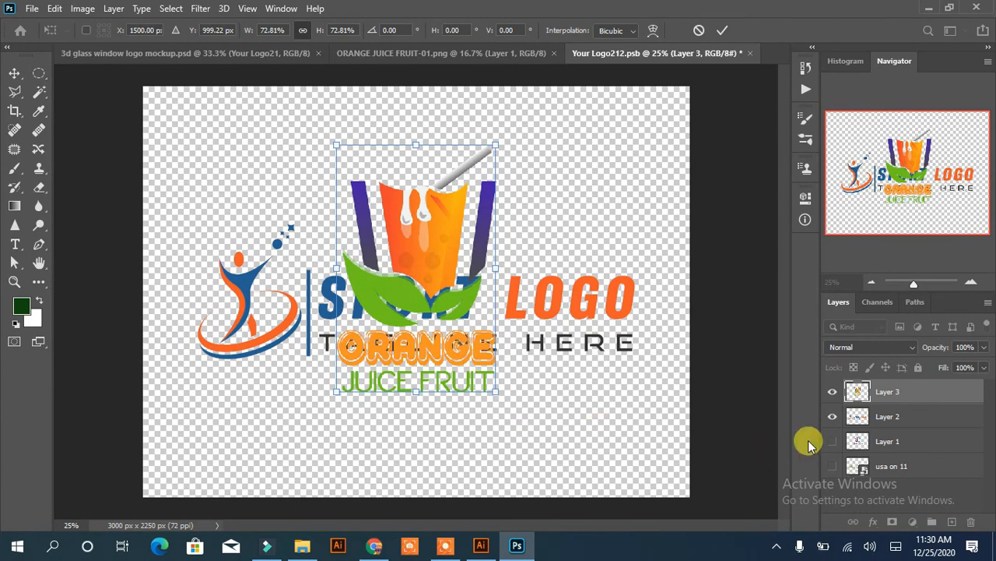
Step: Hide the old SPORT LOGO layer, save the smart object, and return to the glass window mockup
left_click(832, 416)
key("ctrl+s")
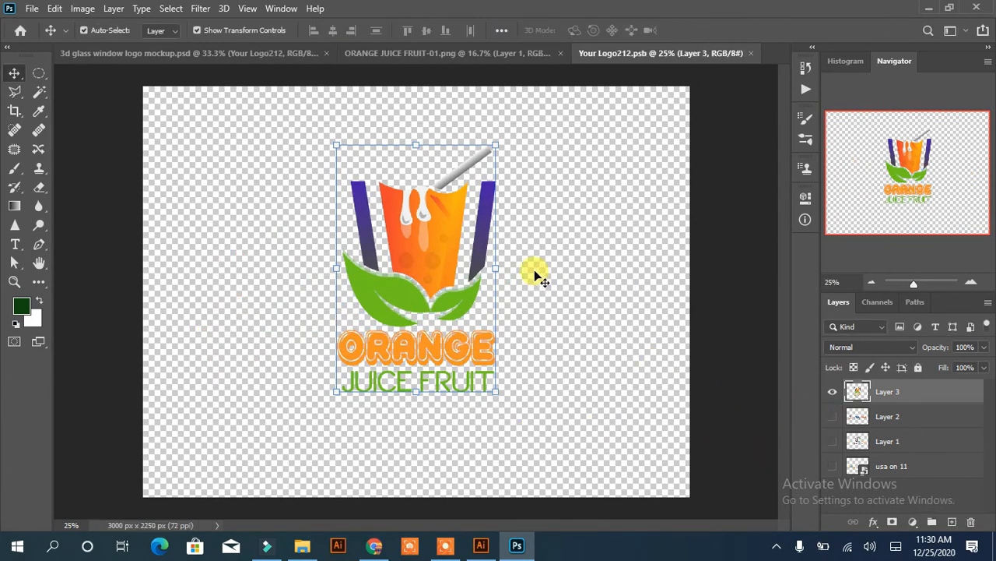
left_click(254, 53)
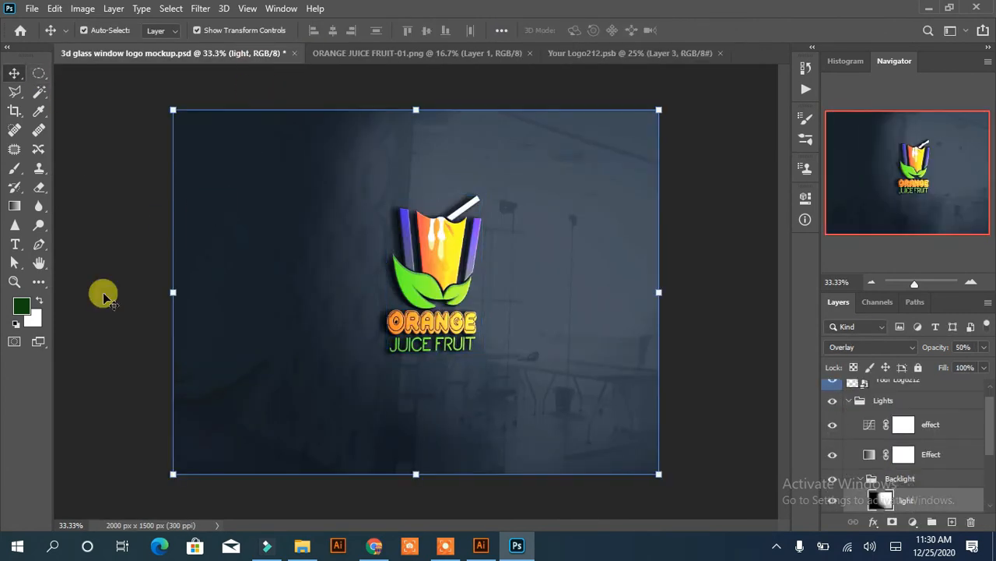
Step: Compare the mockup with and without the upper effect layer in the Lights group, and leave that layer hidden
key("ctrl+plus")
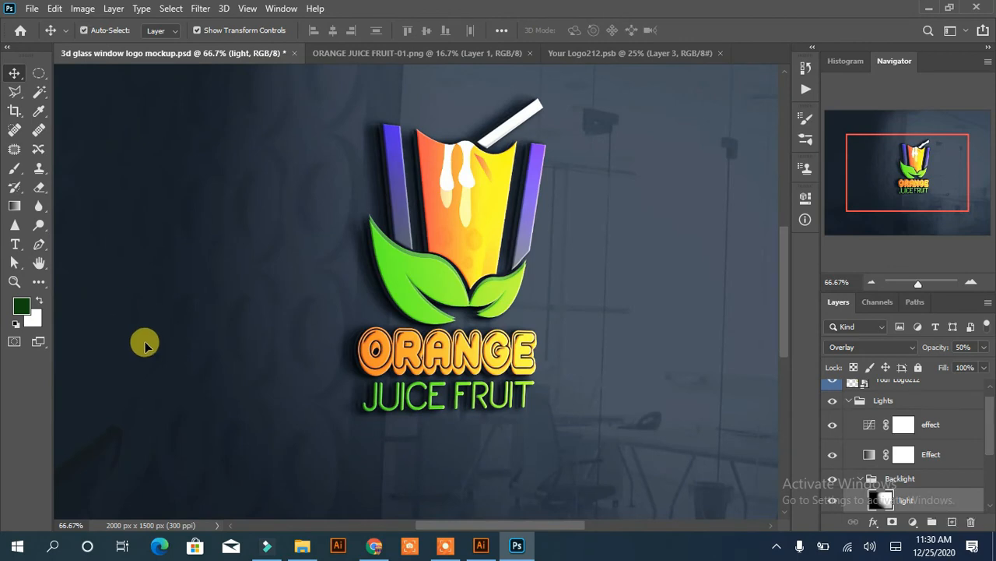
key("ctrl+minus")
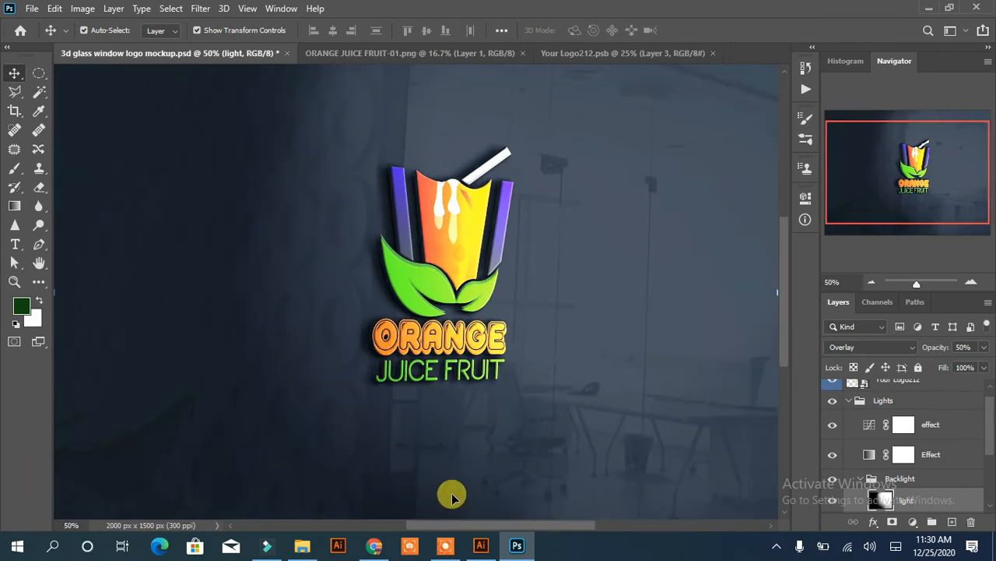
left_click(833, 424)
left_click(832, 424)
left_click(832, 424)
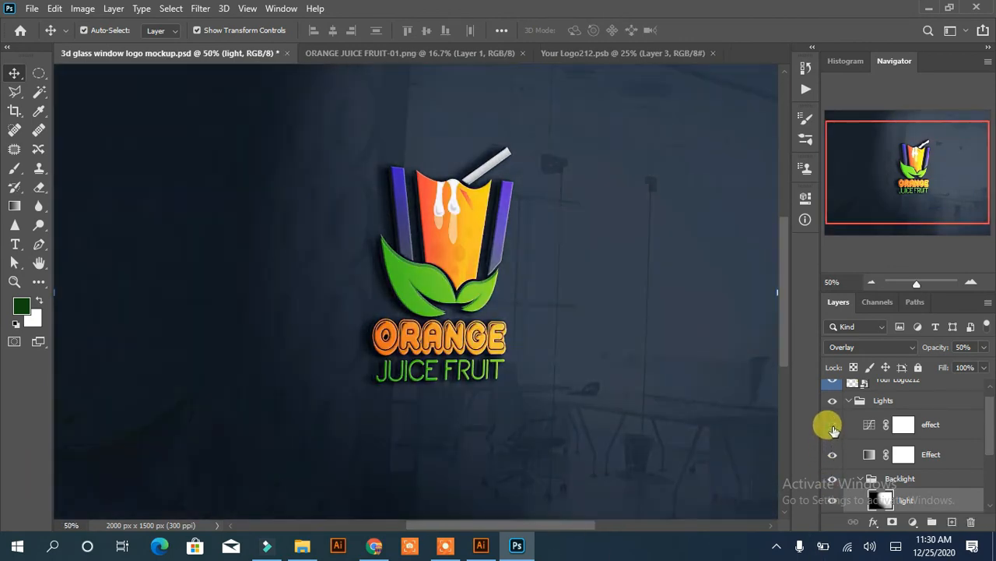
left_click(832, 424)
left_click(832, 424)
left_click(832, 425)
left_click(832, 425)
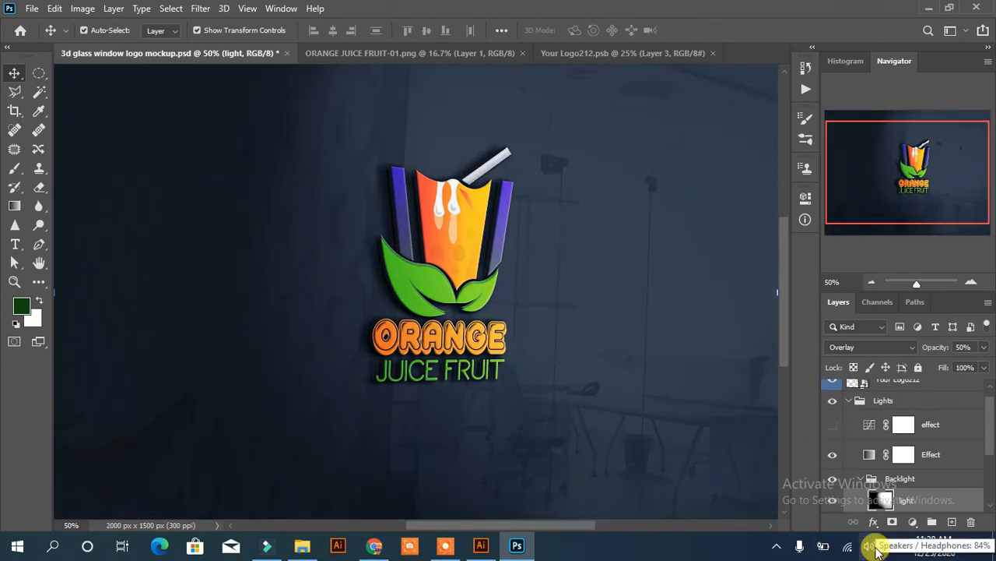